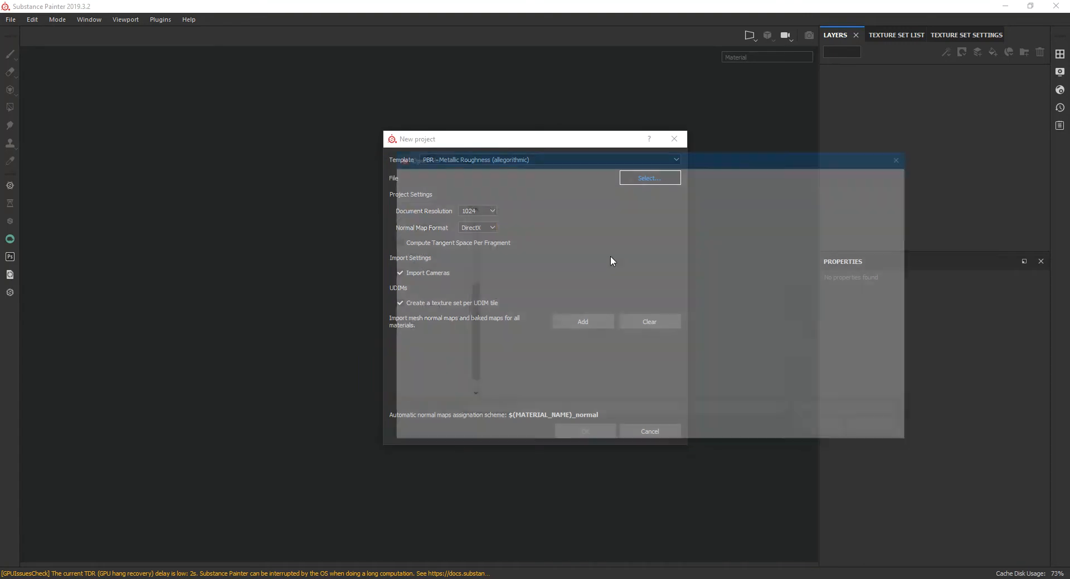
Create a project from the LOW.fbx mesh with a 2048 document resolution and a texture set per UDIM tile
double_click(560, 283)
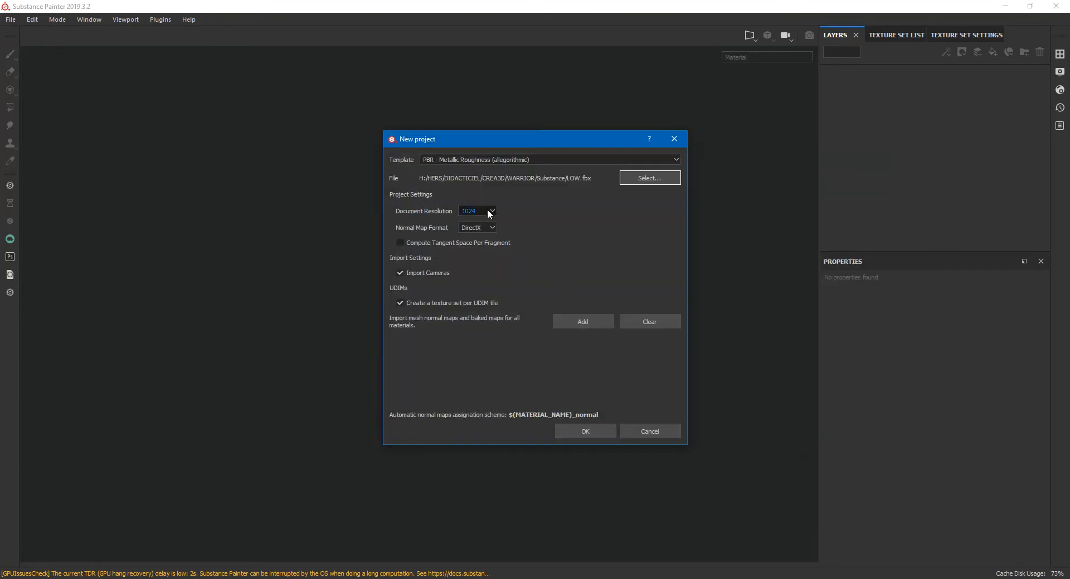
left_click(489, 213)
left_click(474, 249)
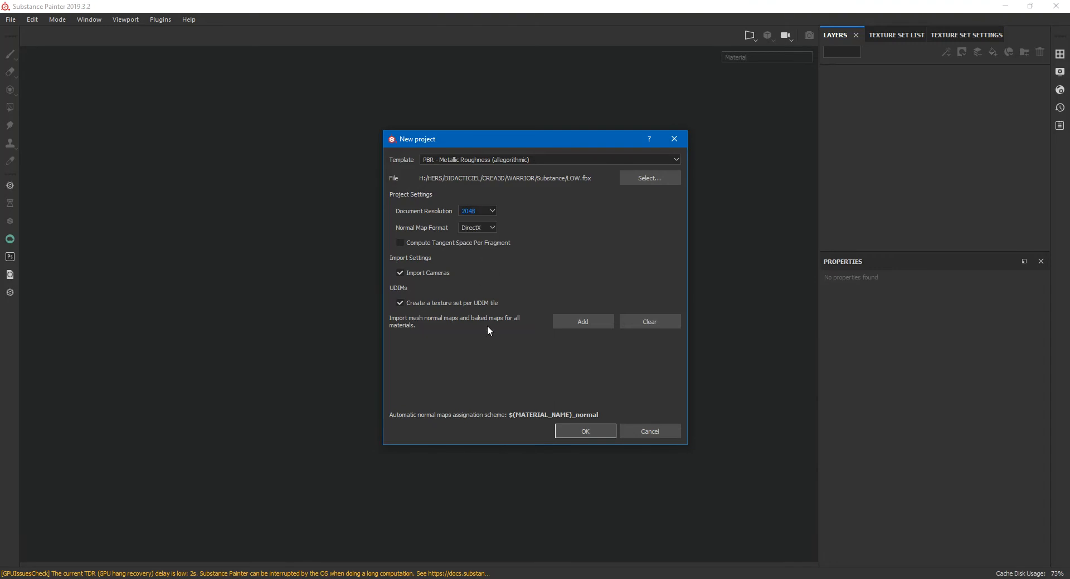
left_click(469, 302)
left_click(579, 434)
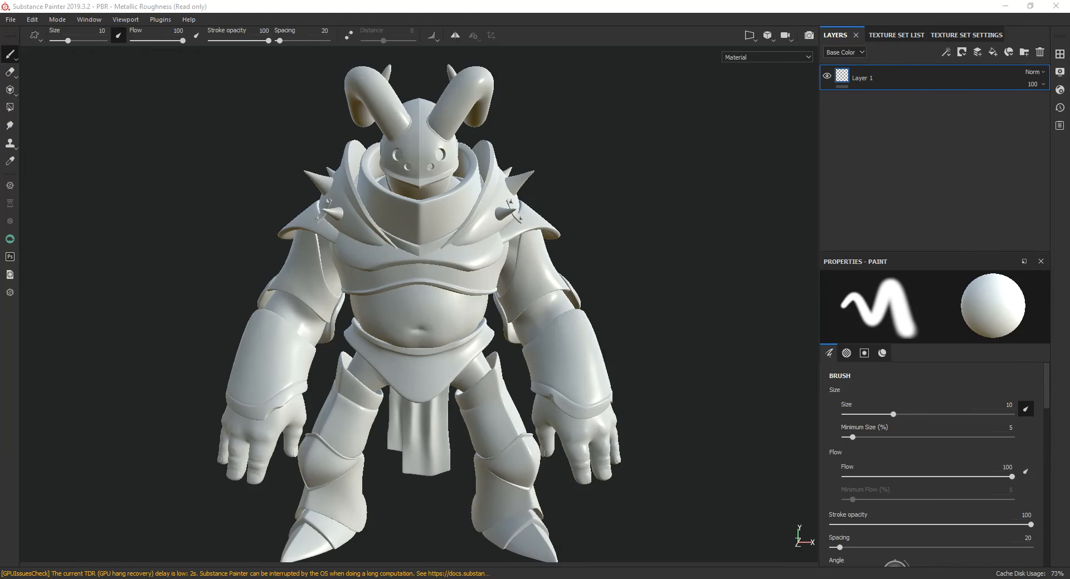
Rename the first texture set in the list to "casque"
left_click_drag(630, 202, 675, 172, "alt")
middle_click_drag(642, 126, 623, 206, "alt")
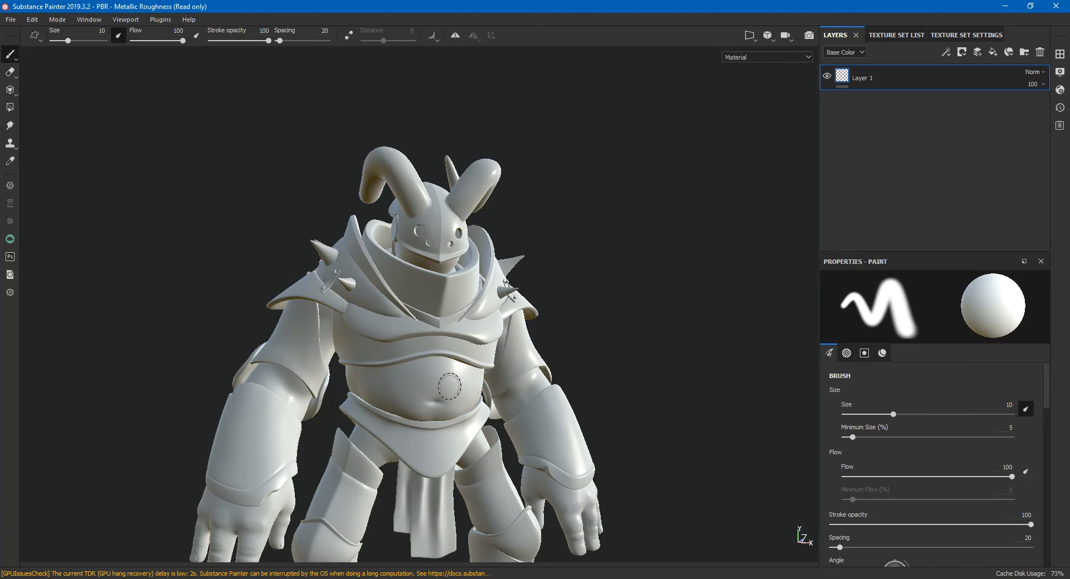
middle_click_drag(490, 294, 480, 422, "alt")
right_click_drag(480, 422, 664, 365, "alt")
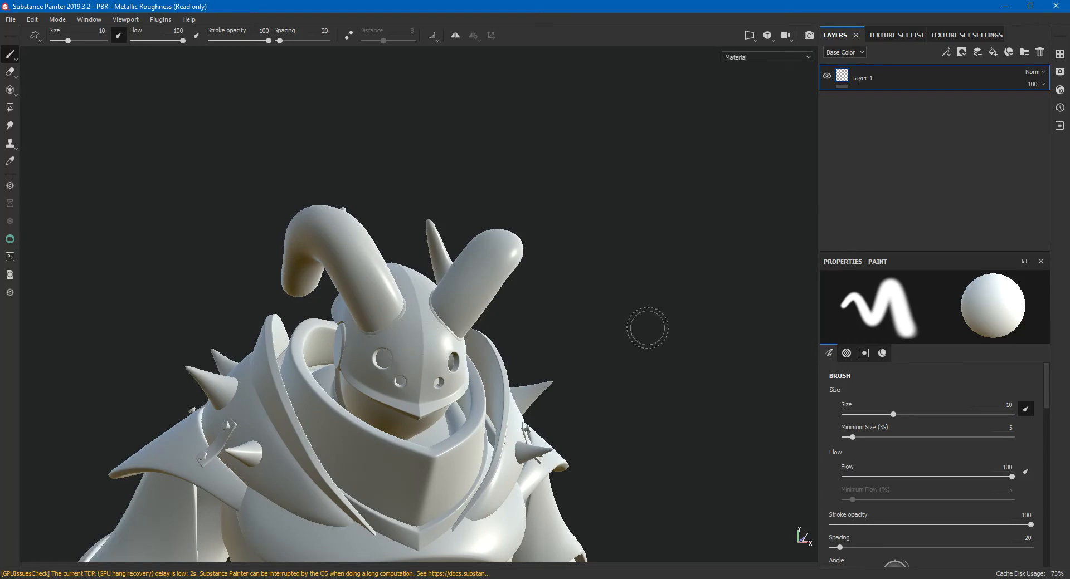
left_click(897, 35)
double_click(847, 67)
type("casq")
key("BackSpace")
type("que")
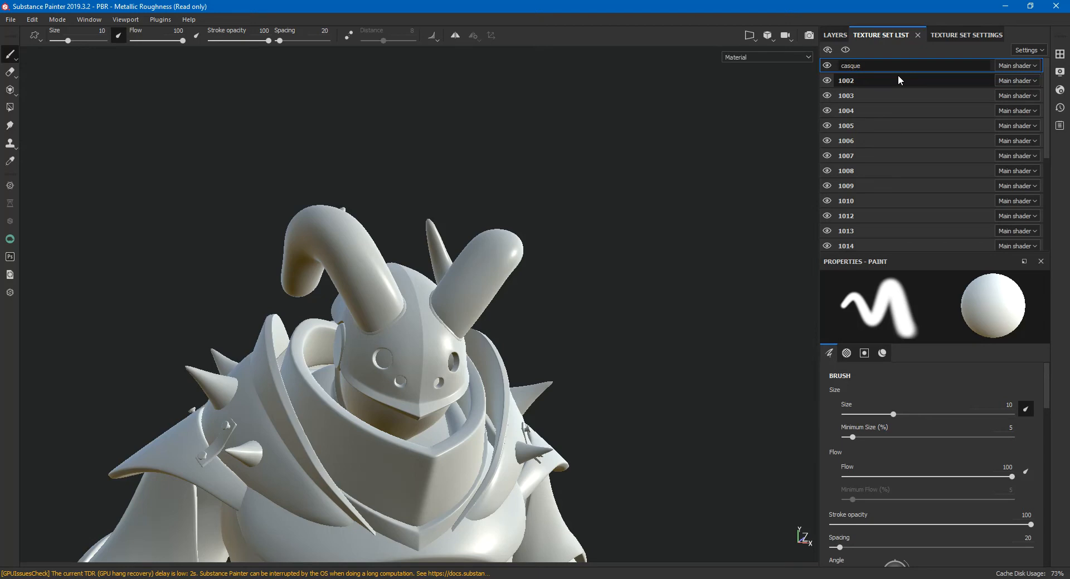
key("Return")
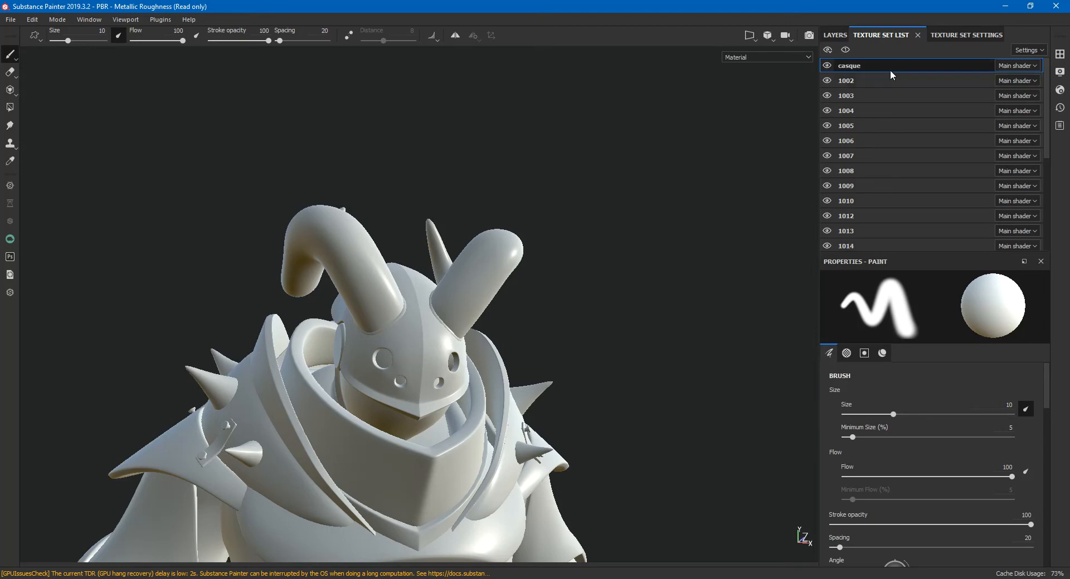
Bake all mesh maps for the casque texture set only
left_click(966, 35)
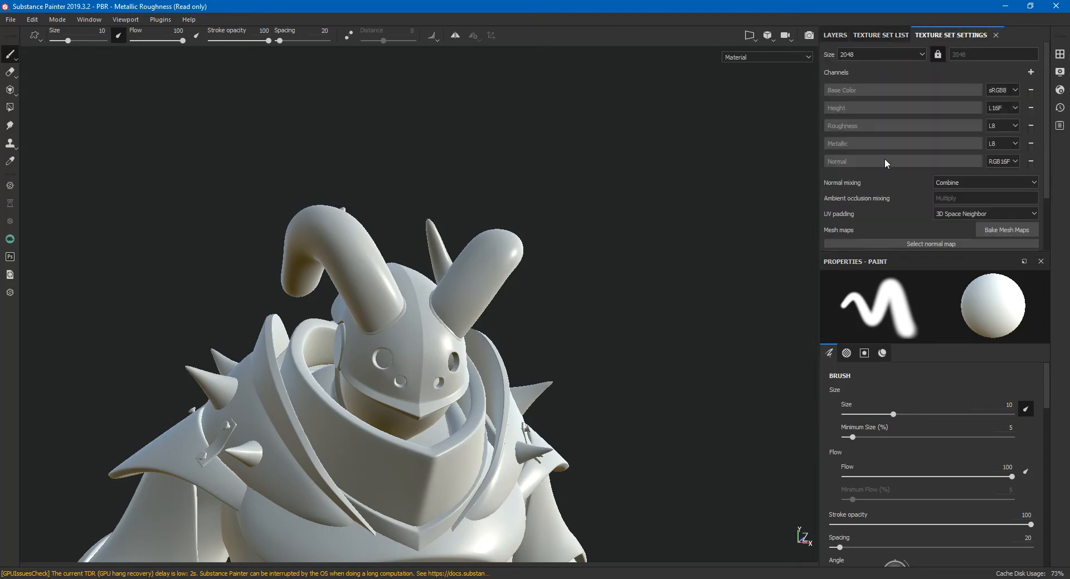
left_click(1015, 230)
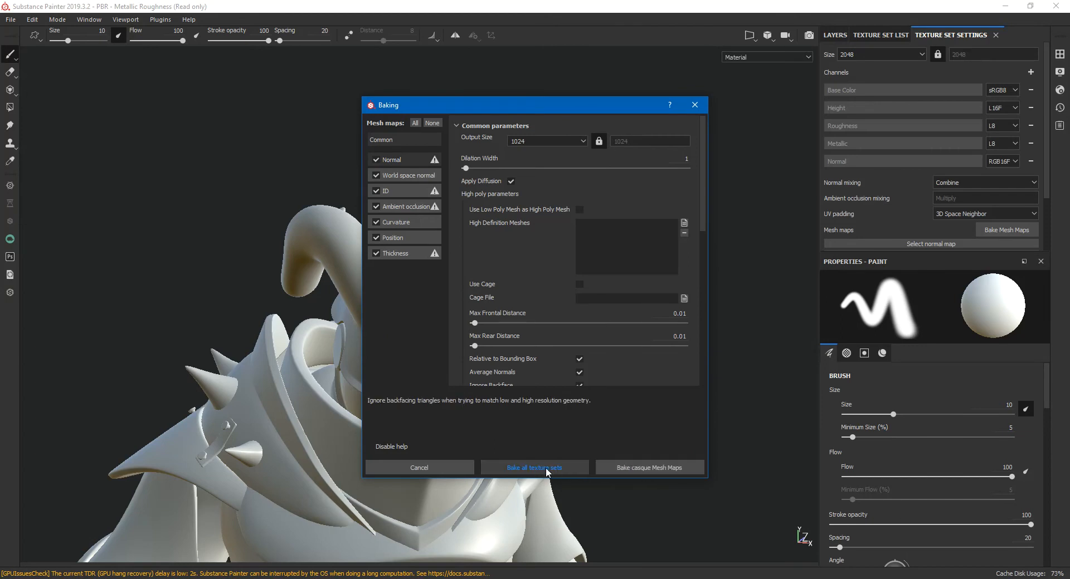
left_click(657, 469)
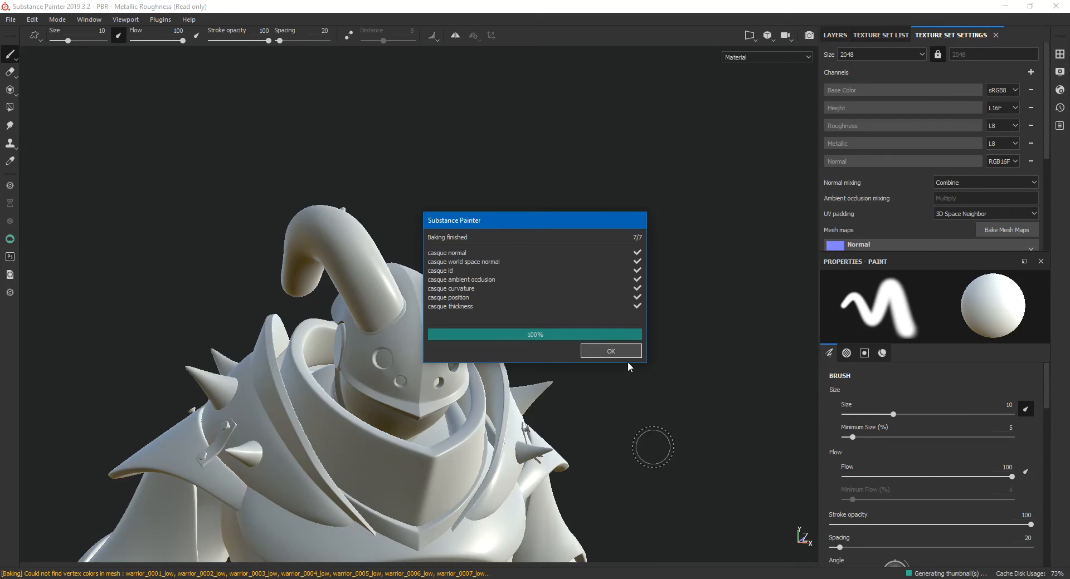
left_click(627, 356)
Delete the default paint layer, Layer 1, from the casque texture set
left_click_drag(590, 312, 599, 277, "alt")
right_click_drag(600, 277, 613, 313, "alt")
middle_click_drag(613, 313, 625, 247, "alt")
right_click_drag(626, 247, 671, 281, "alt")
middle_click_drag(672, 280, 659, 277, "alt")
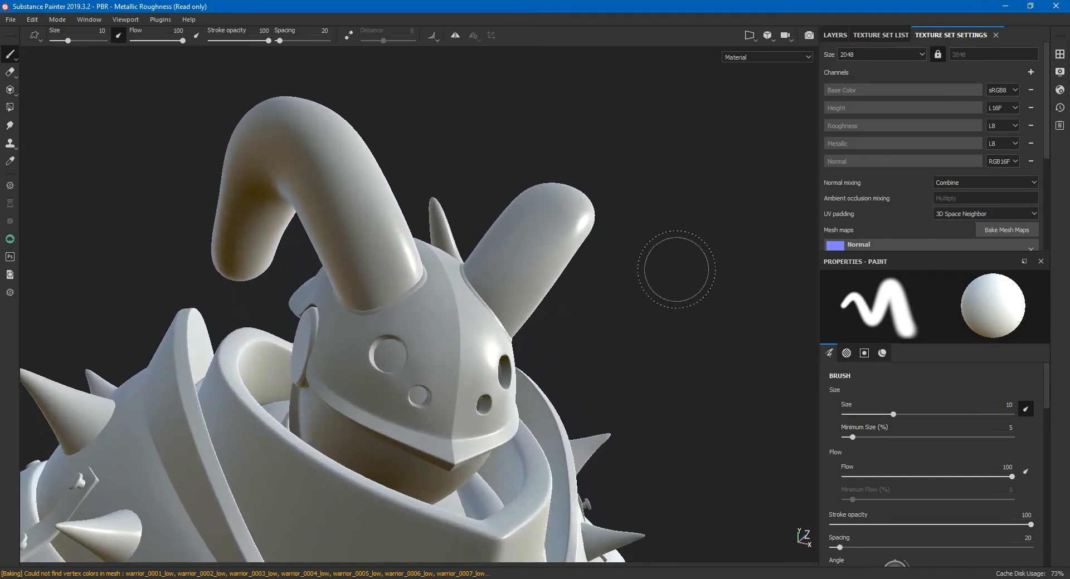
left_click(871, 52)
left_click(863, 101)
left_click(835, 35)
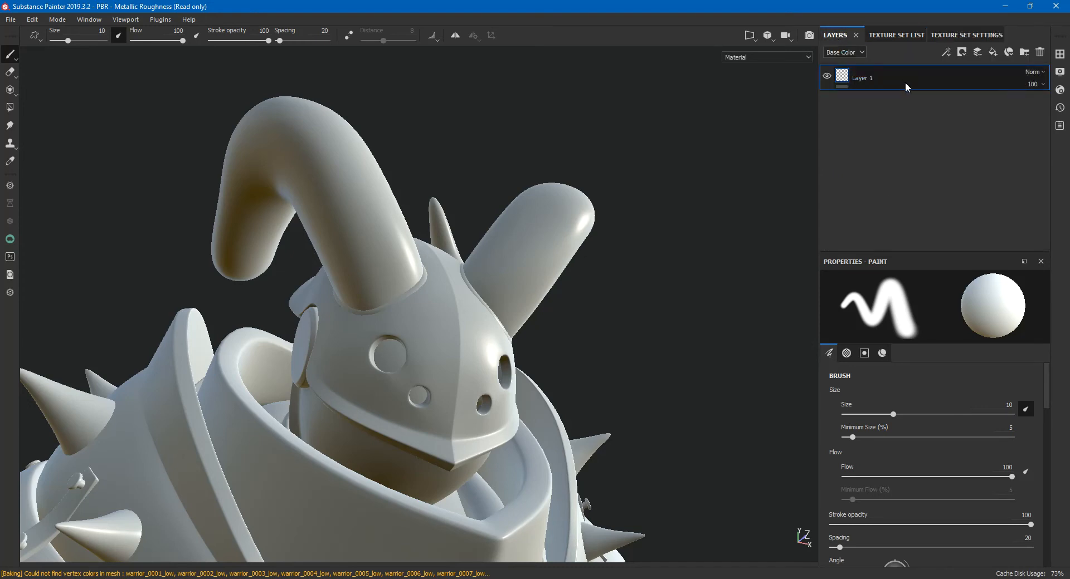
key("Delete")
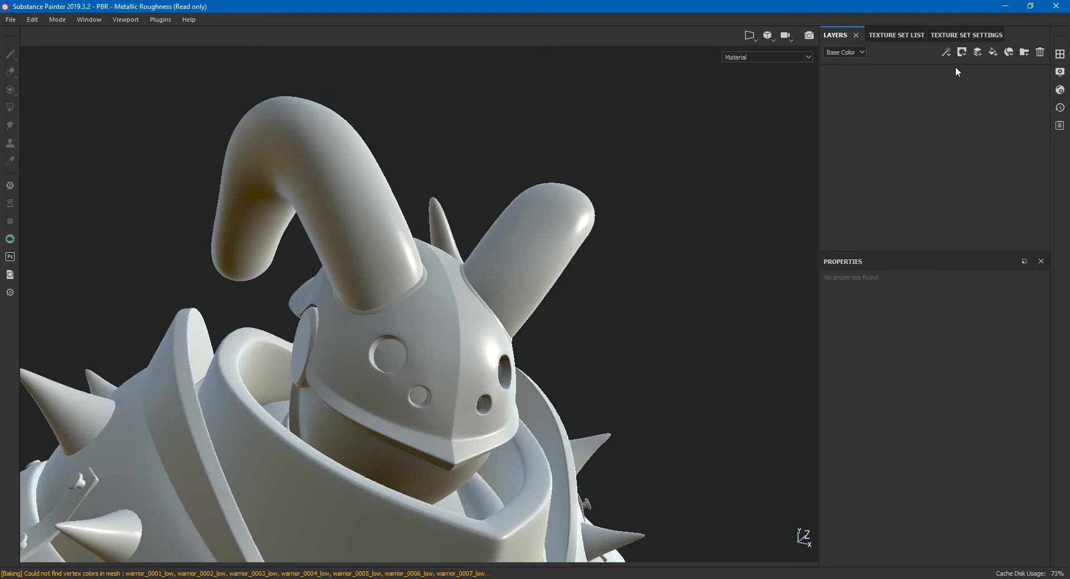
Add a fill layer named "base" and disable its height and normal channels
left_click(992, 52)
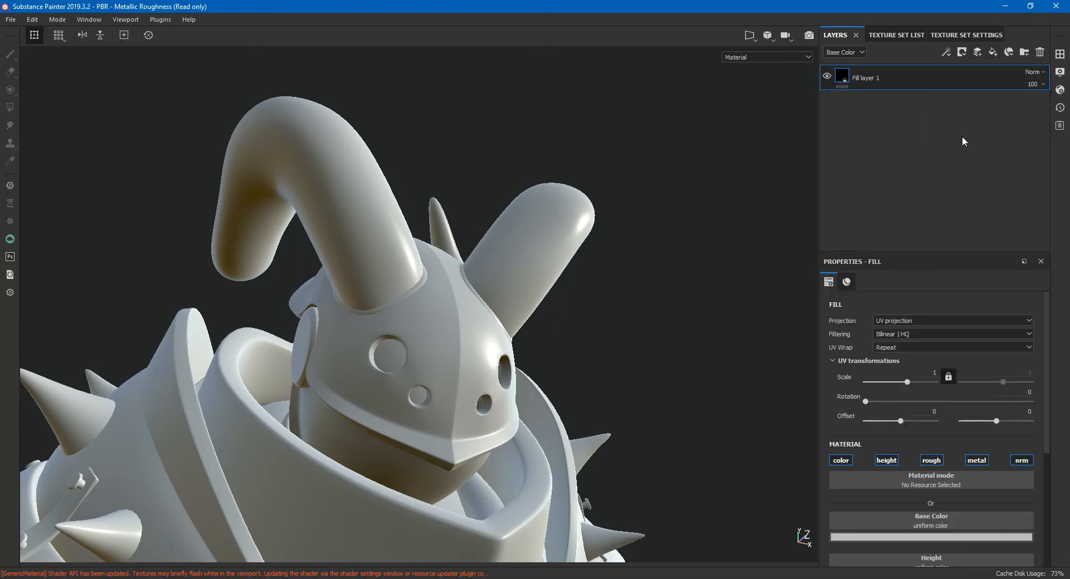
double_click(873, 79)
type("bn")
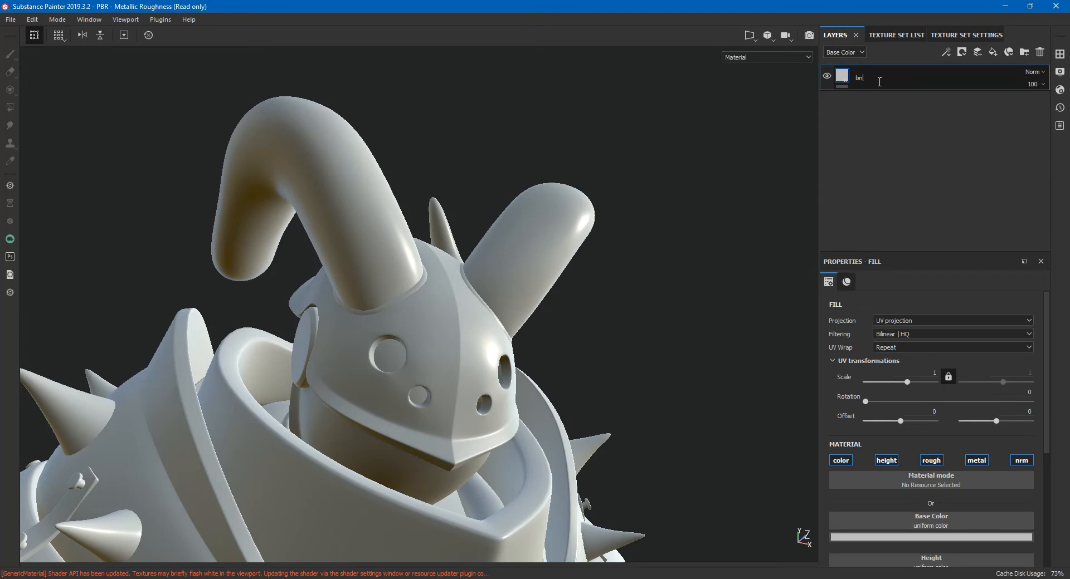
type("ase")
key("Return")
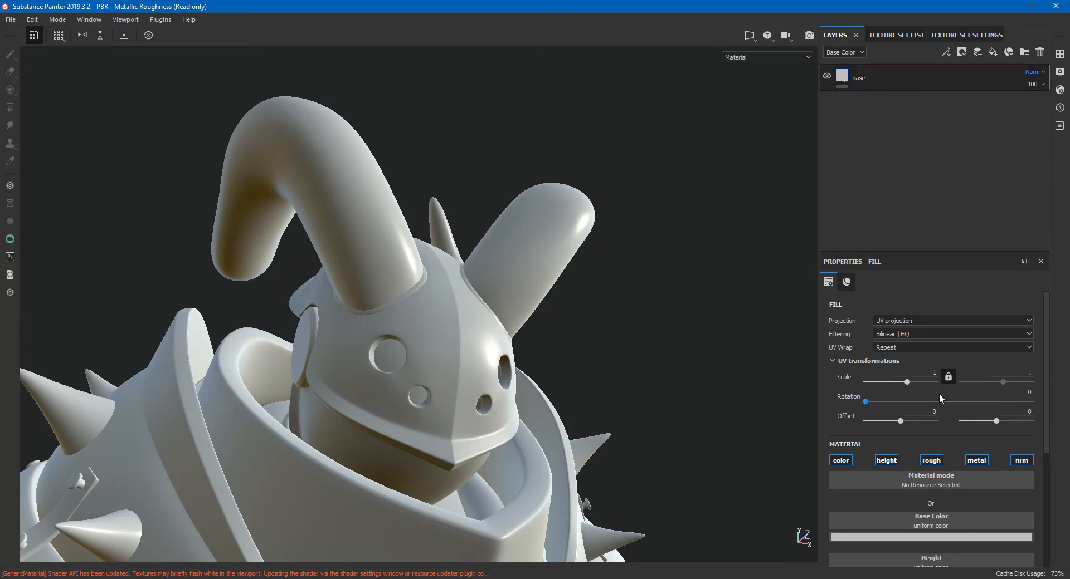
left_click(890, 462)
left_click(1020, 462)
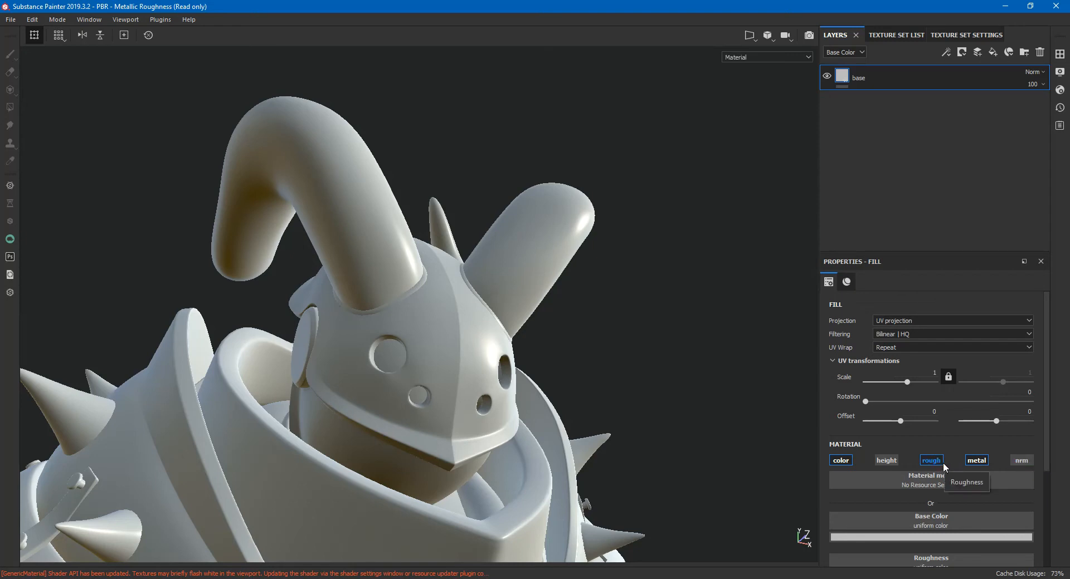
Set the base layer's base color to R 0,025, G 0,022 and B 0,015
scroll(900, 491, "down", 1)
left_click(879, 515)
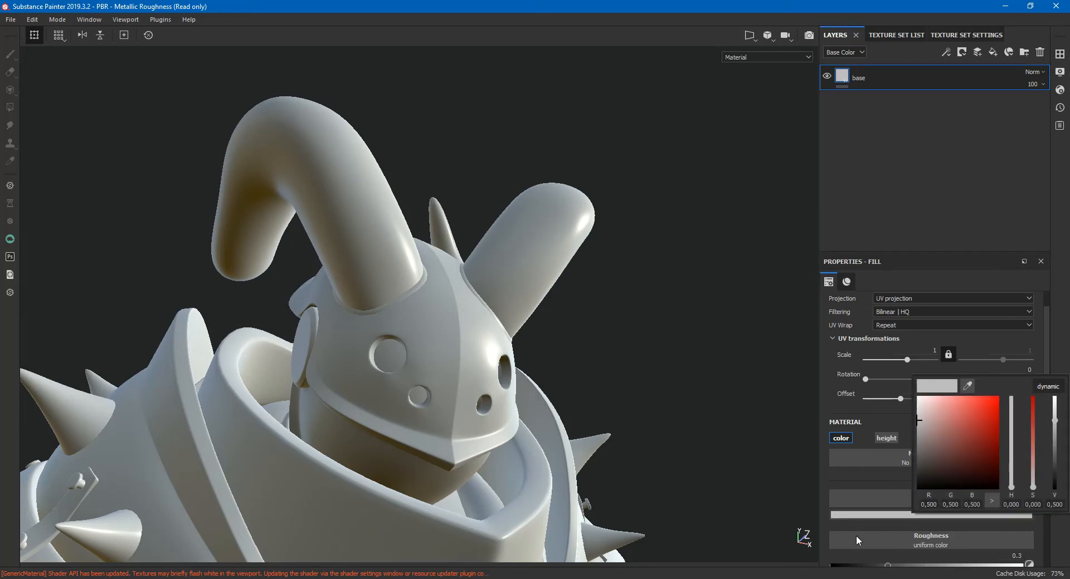
left_click(929, 508)
type("002")
key("BackSpace")
type("25")
key("Return")
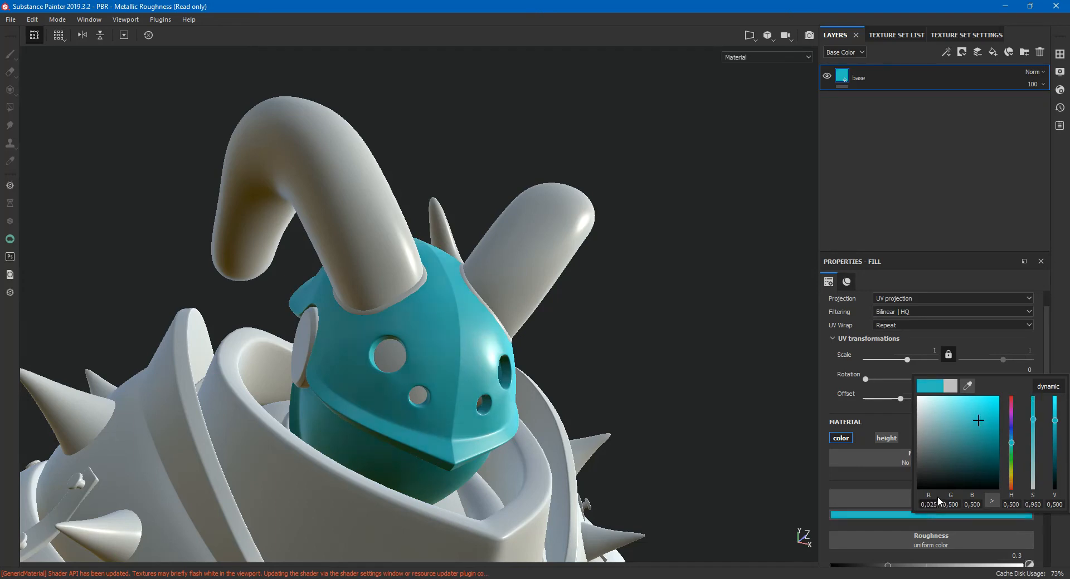
left_click(950, 505)
type("022")
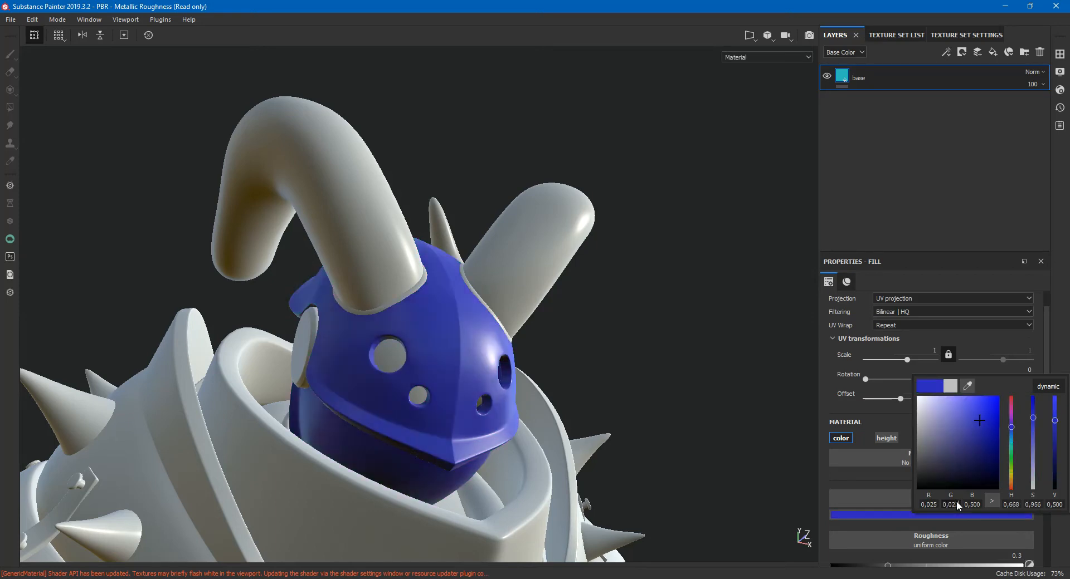
double_click(975, 504)
type("015")
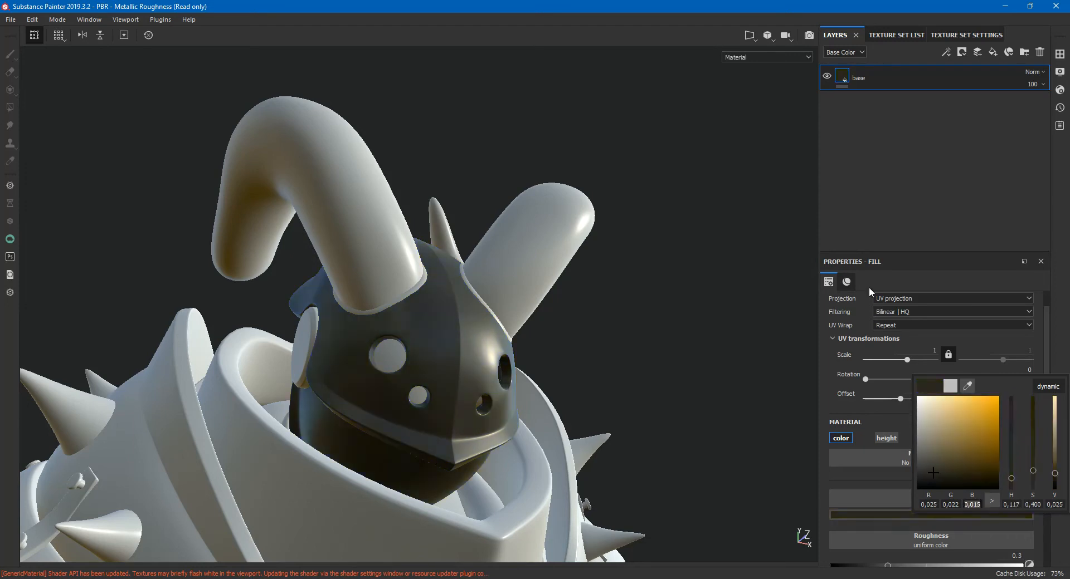
Raise the base layer's roughness to 0.3671
left_click_drag(602, 349, 553, 374, "alt")
scroll(525, 369, "down", 3)
scroll(526, 369, "up", 5)
scroll(961, 511, "down", 2)
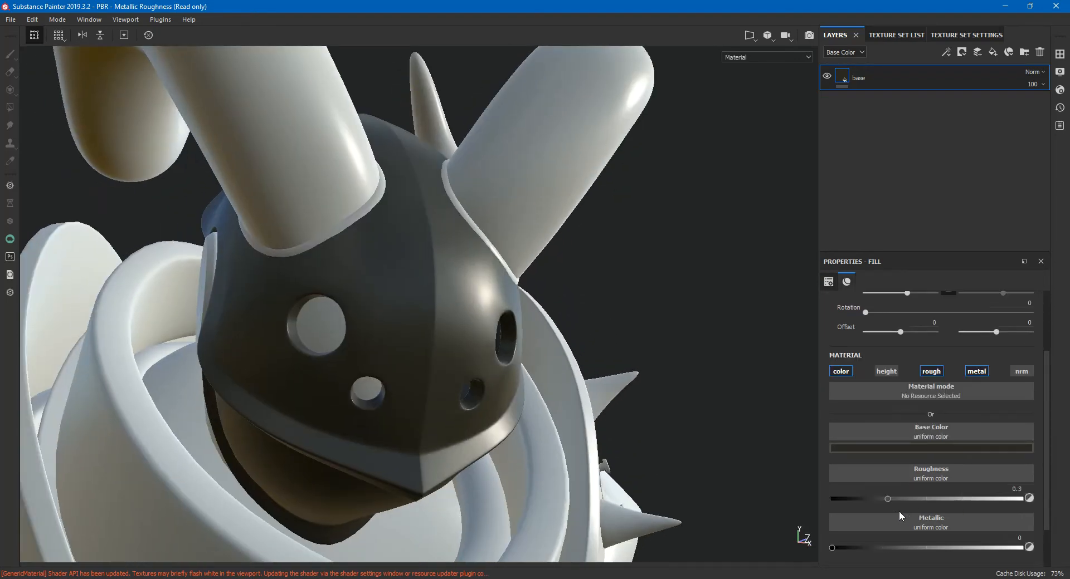
left_click_drag(890, 498, 900, 496)
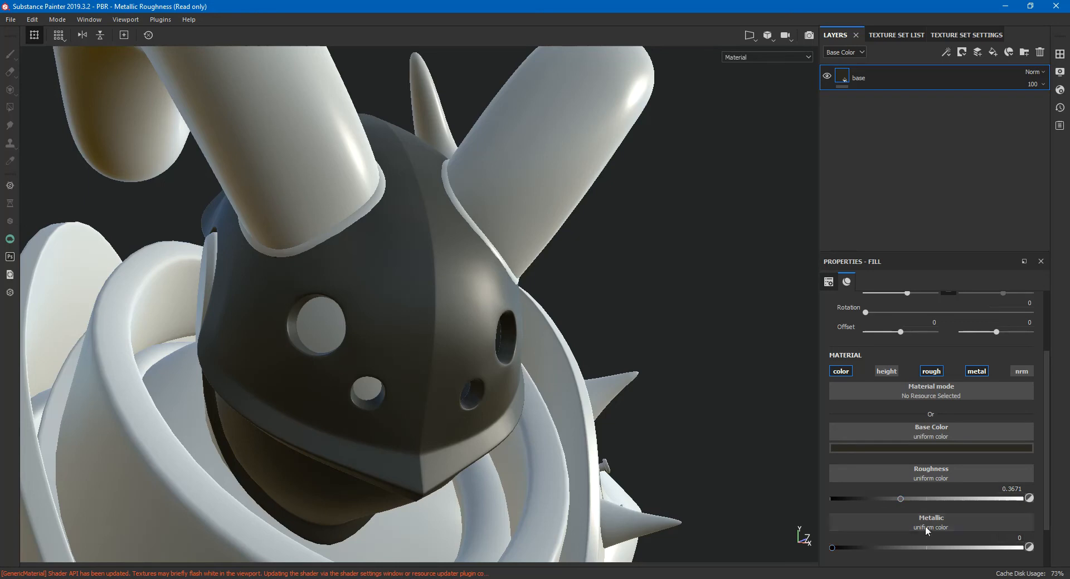
Duplicate the base layer and rename the copy "color var"
key("alt+Tab")
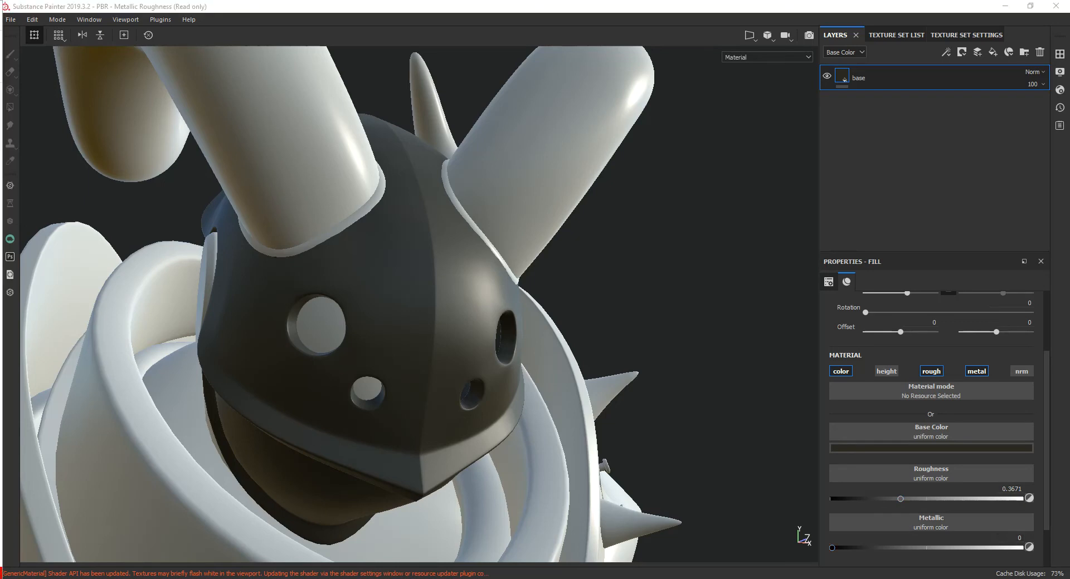
left_click(883, 68)
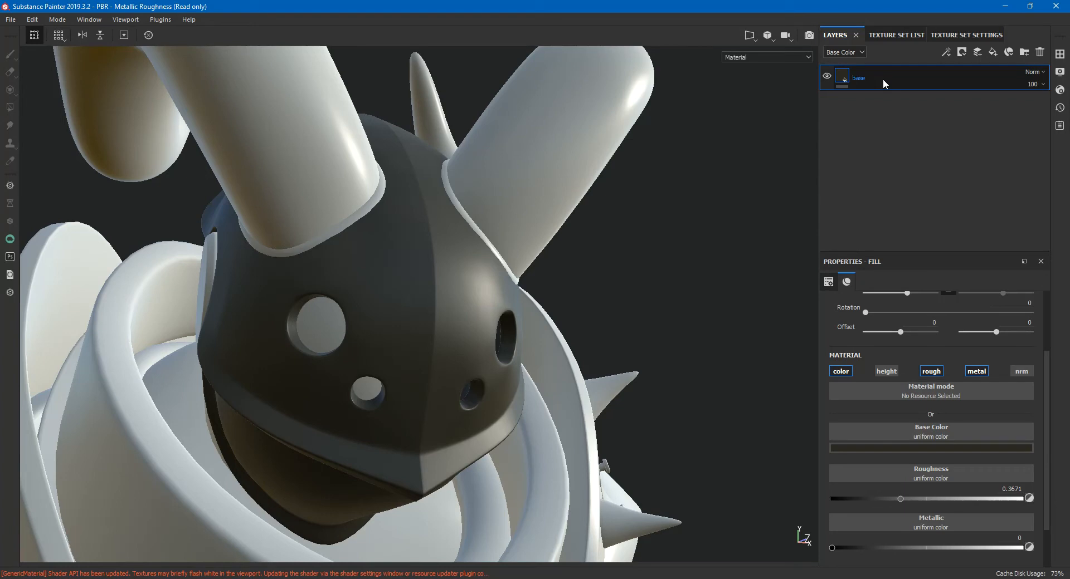
key("ctrl+d")
type("color var")
key("Return")
Set the color var layer's base color to H 0,138, S 0,320 and V 0,059
left_click(920, 449)
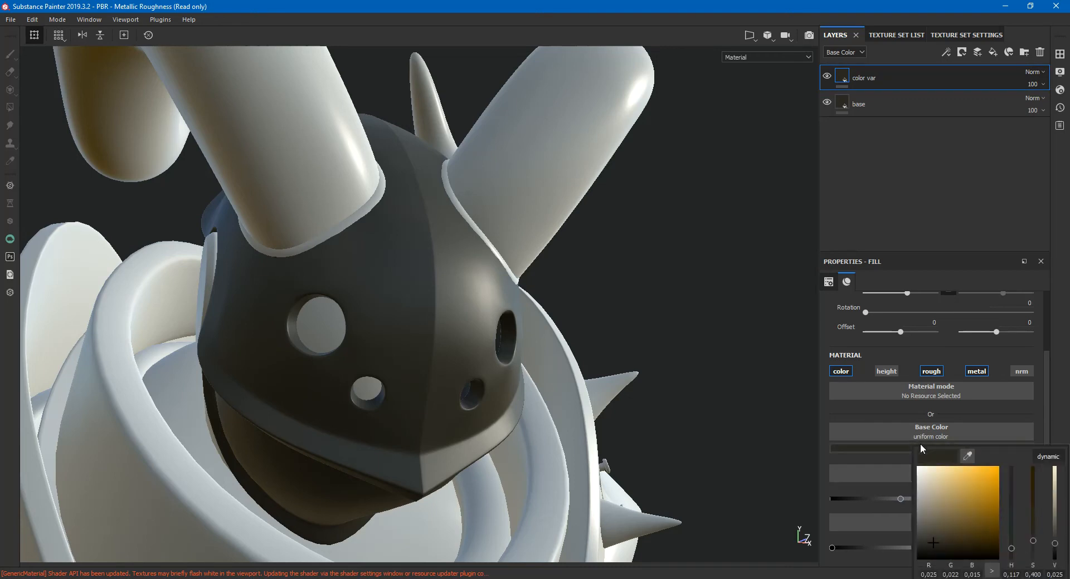
left_click(994, 572)
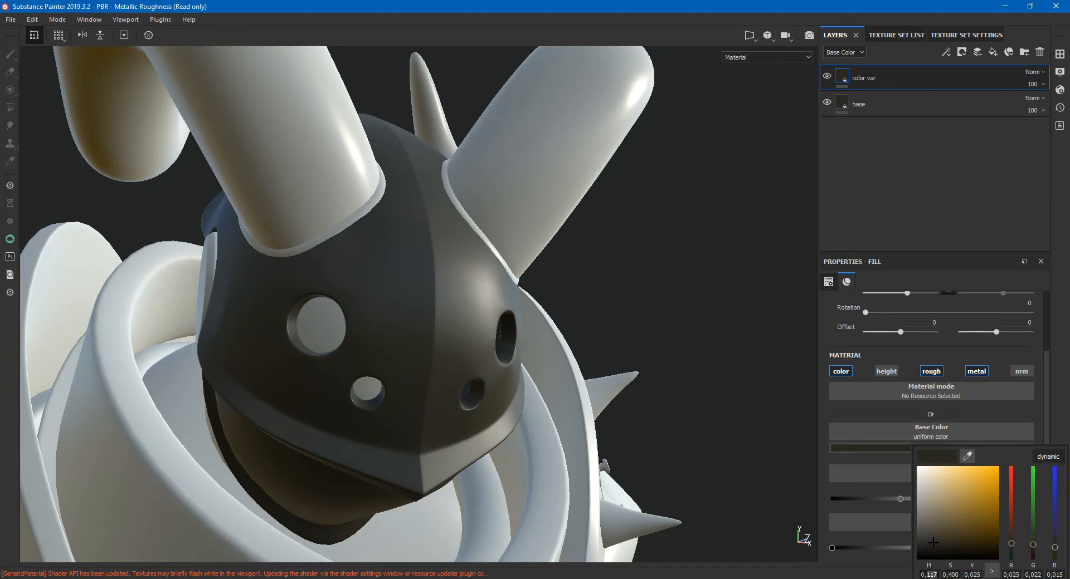
left_click(929, 575)
type("0,138")
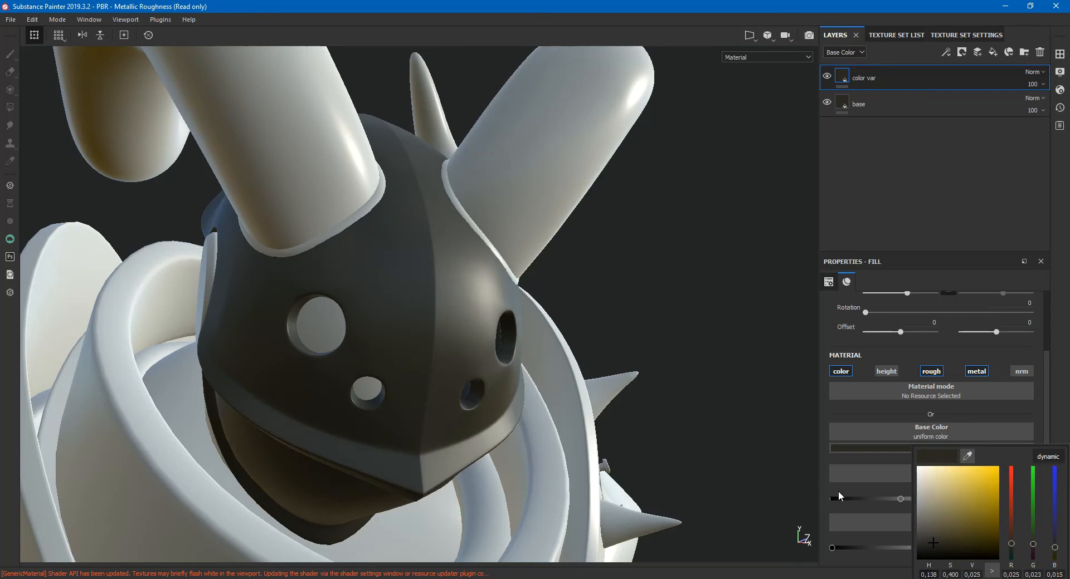
double_click(951, 575)
type("320")
double_click(976, 575)
type("059")
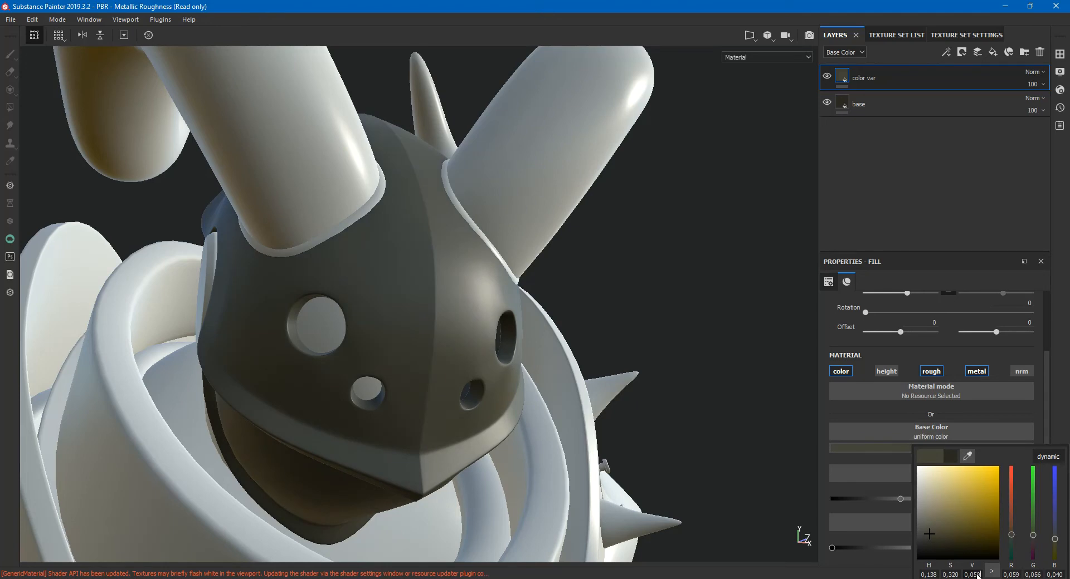
key("Return")
Add a black mask to the color var layer and apply a Mask Editor generator to that mask
key("alt+Tab")
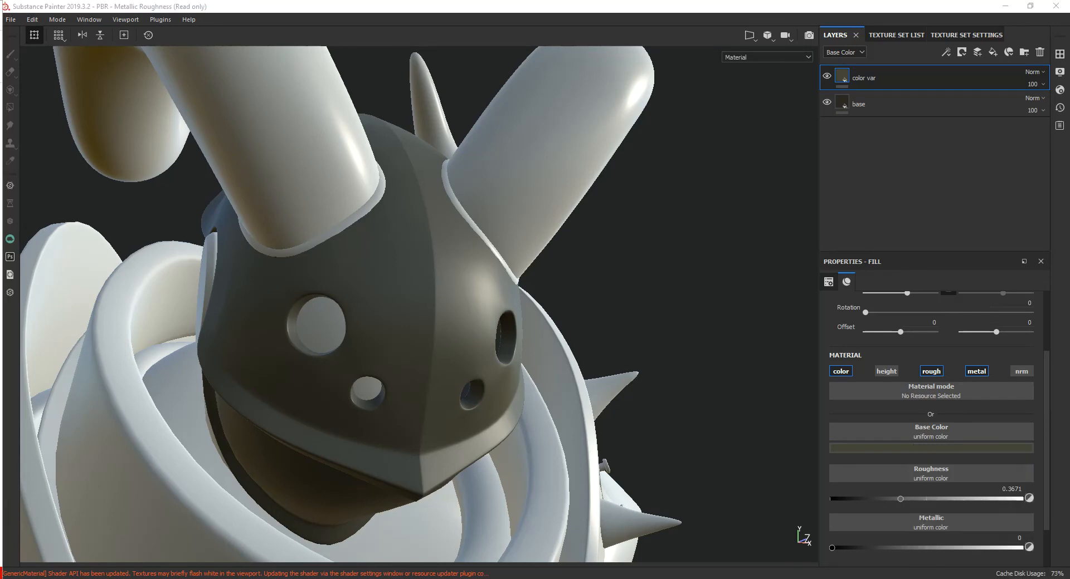
right_click(843, 78)
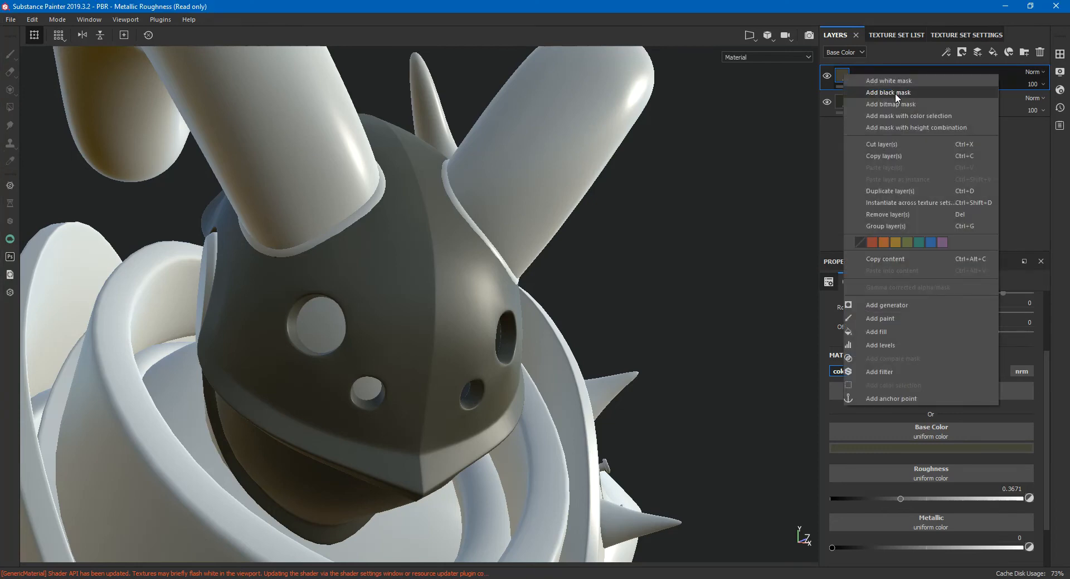
left_click(895, 92)
right_click(859, 75)
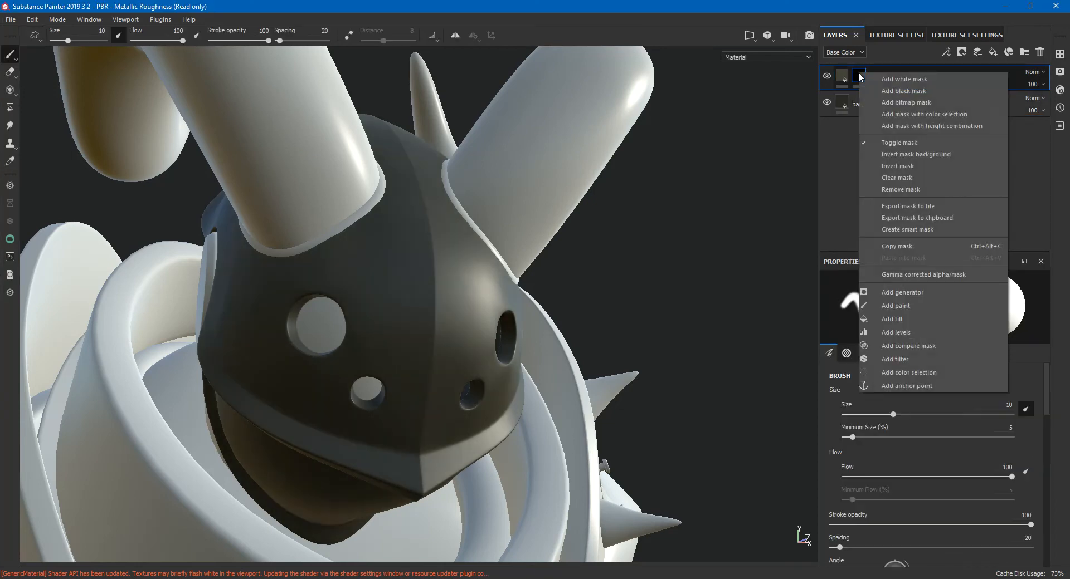
left_click(909, 292)
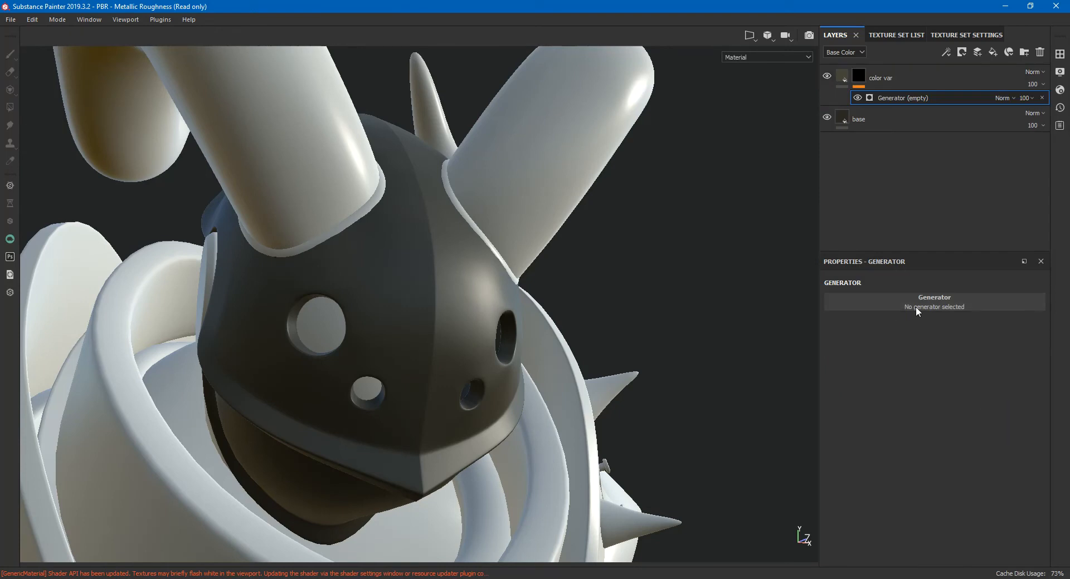
left_click(918, 309)
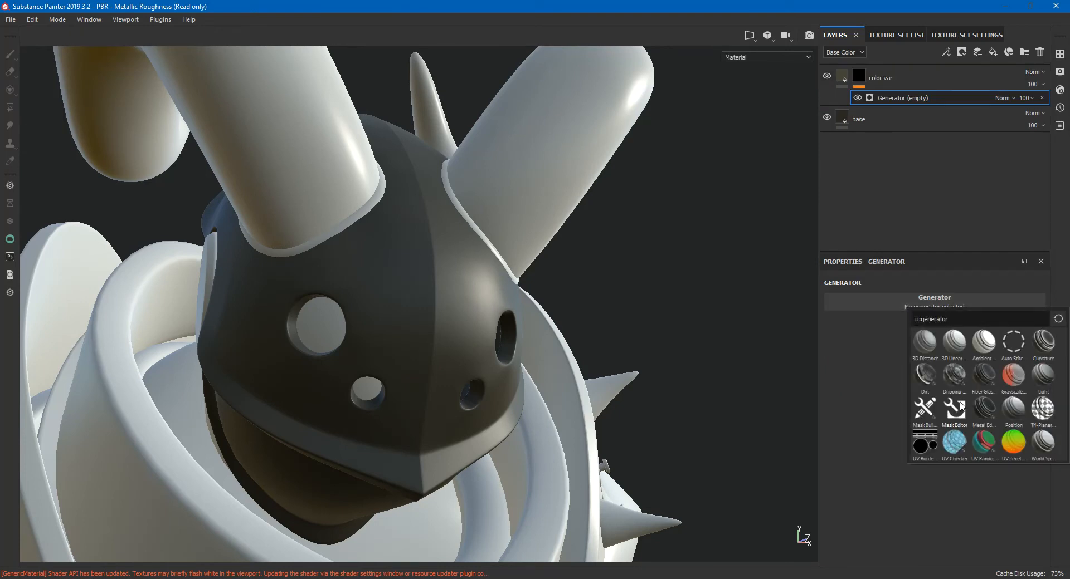
left_click(926, 439)
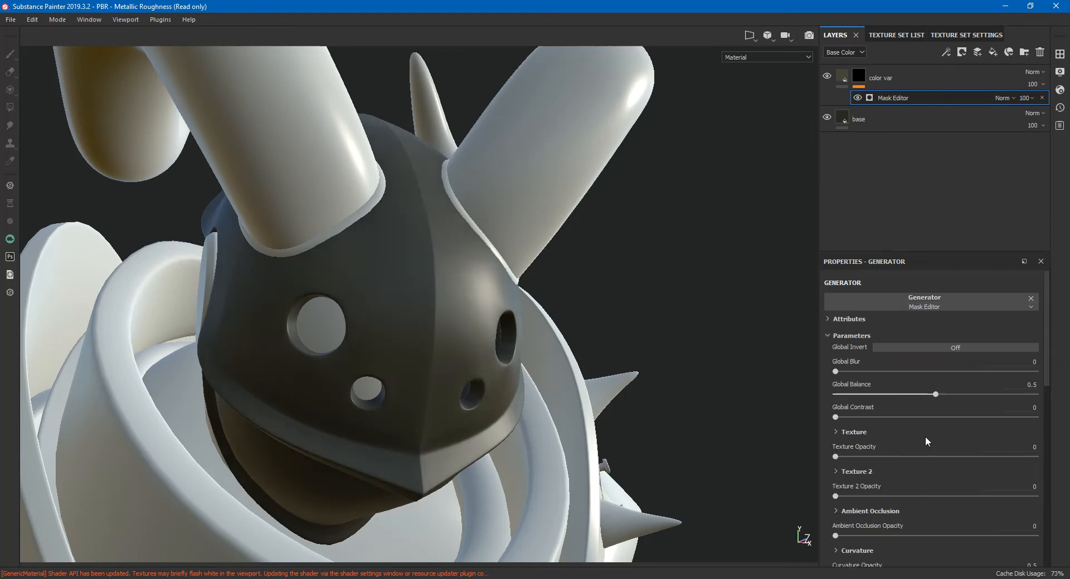
Preview the color var mask on the helmet and set its Mask Editor's global balance to 0.8 and global contrast to 0.06
left_click(862, 78, "alt")
middle_click_drag(628, 266, 675, 224, "alt")
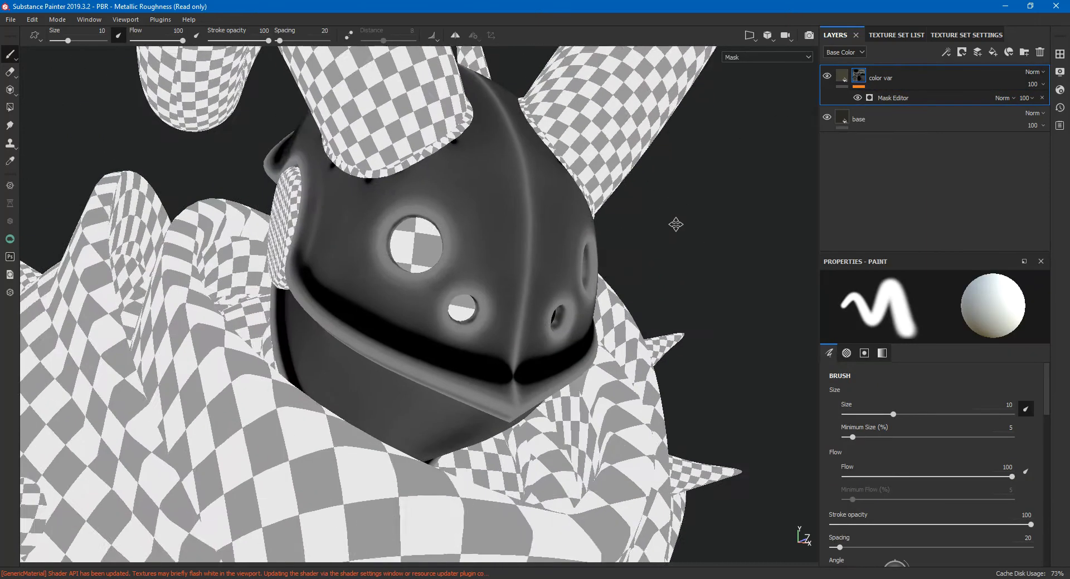
right_click_drag(676, 224, 714, 229, "alt")
middle_click_drag(714, 229, 695, 249, "alt")
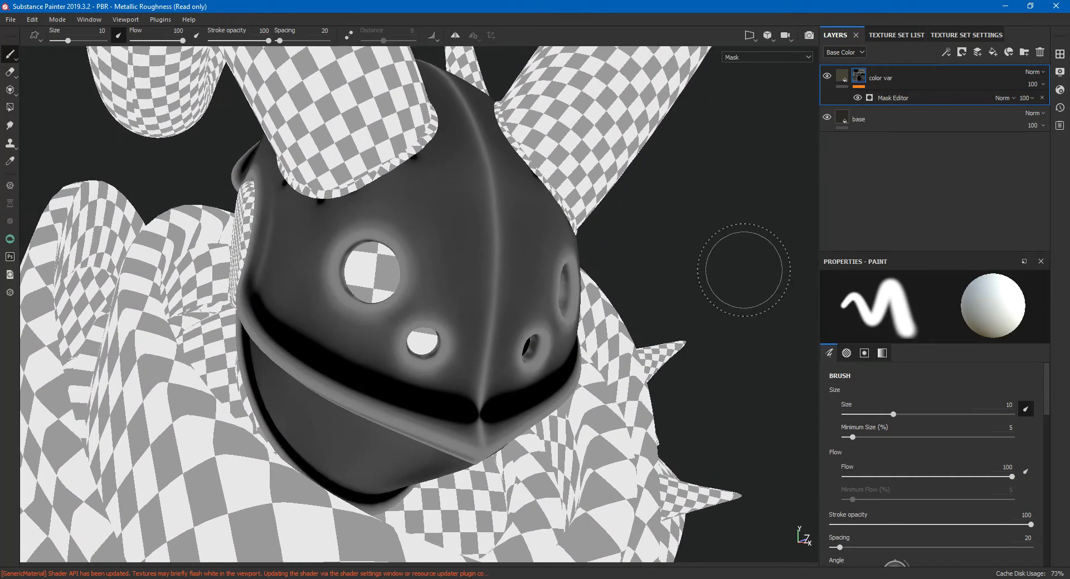
left_click(894, 99)
left_click_drag(935, 394, 969, 394)
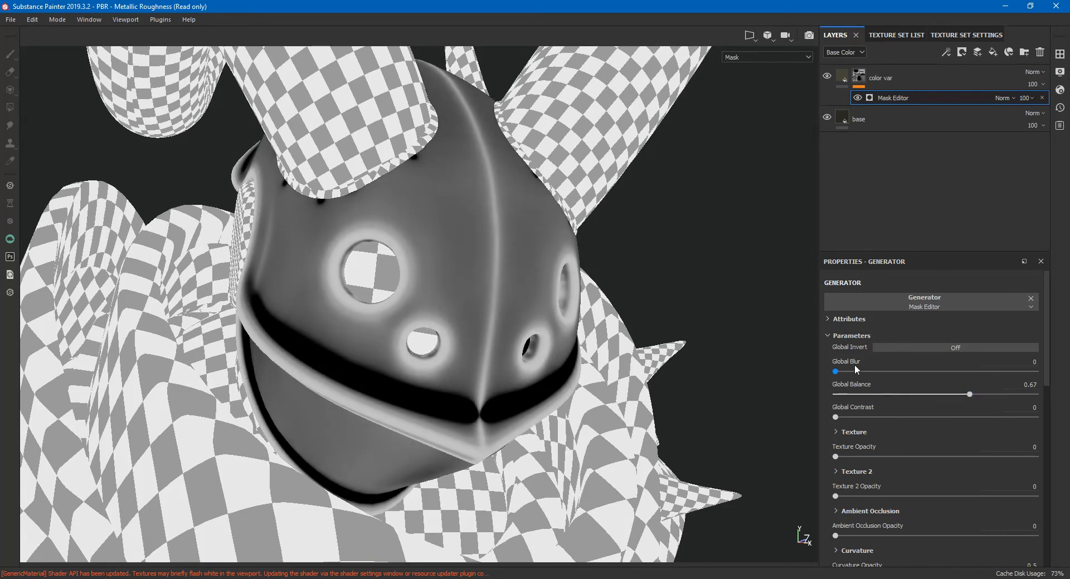
left_click_drag(970, 394, 1008, 395)
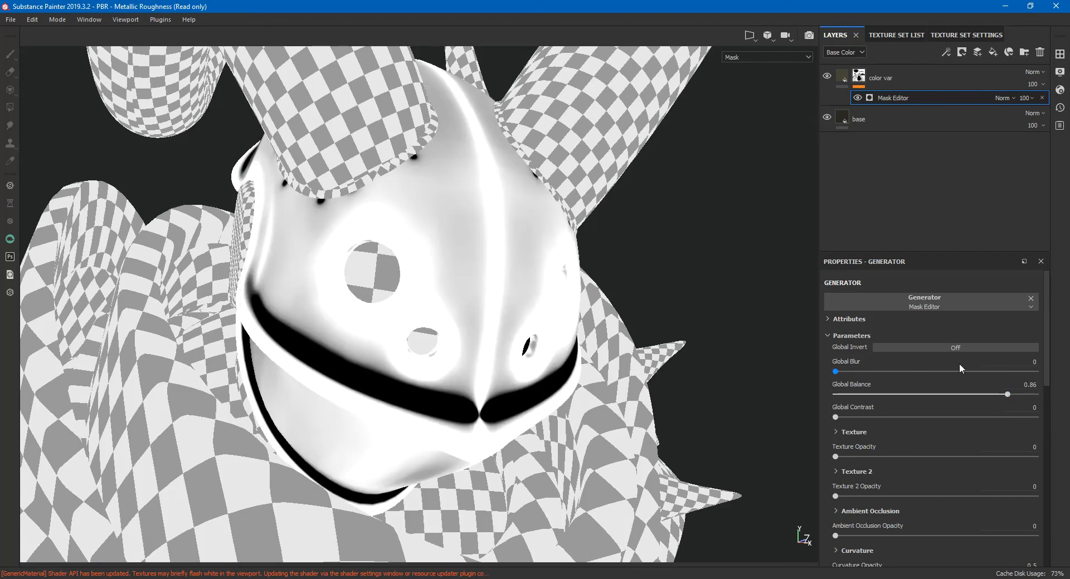
left_click(992, 394)
left_click_drag(924, 417, 787, 419)
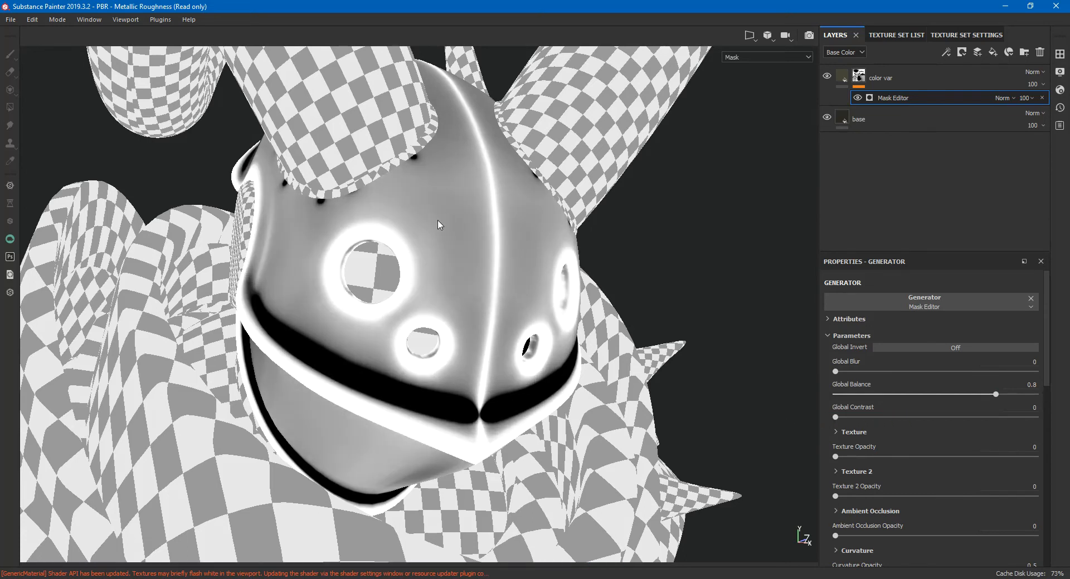
mouse_move(837, 417)
left_mouse_down()
mouse_move(958, 416)
mouse_move(842, 423)
left_mouse_up()
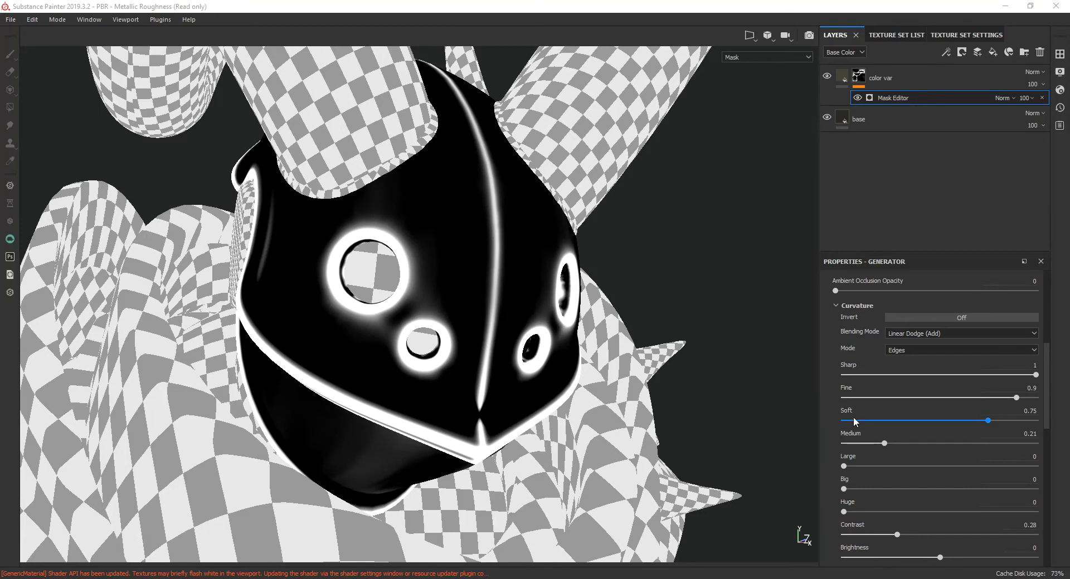
Set the Mask Editor's curvature contrast to 0.4, return to the material view and rotate the environment lighting to check the edges
scroll(877, 421, "up", 3)
scroll(883, 410, "up", 2)
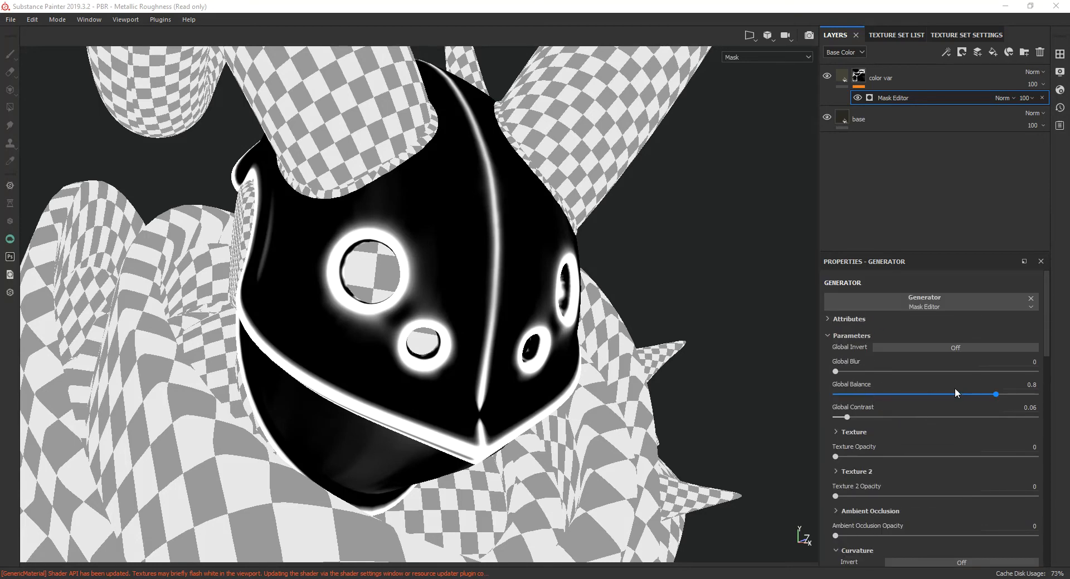
scroll(908, 426, "down", 5)
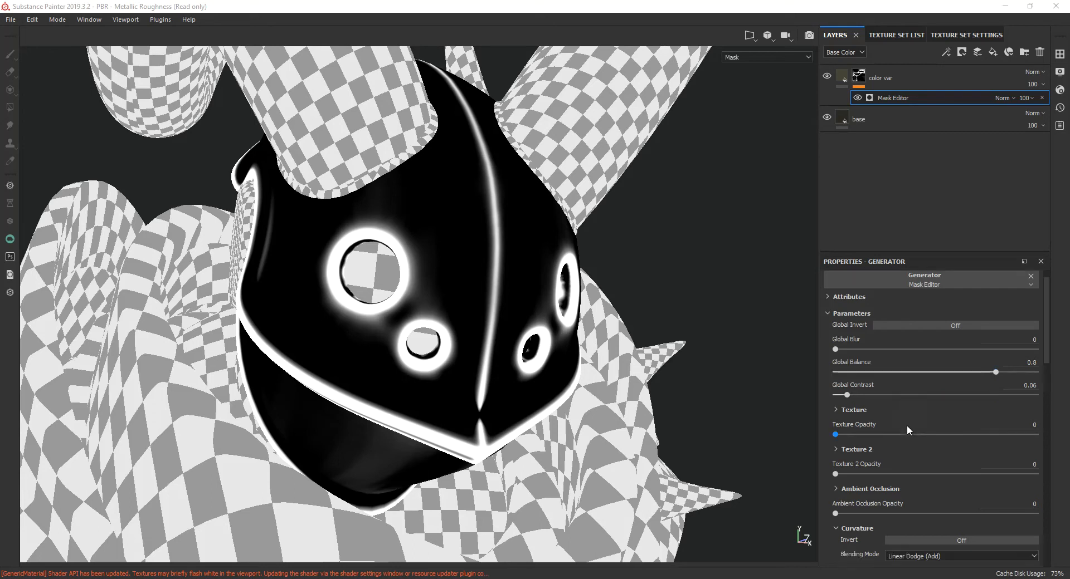
scroll(907, 431, "down", 1)
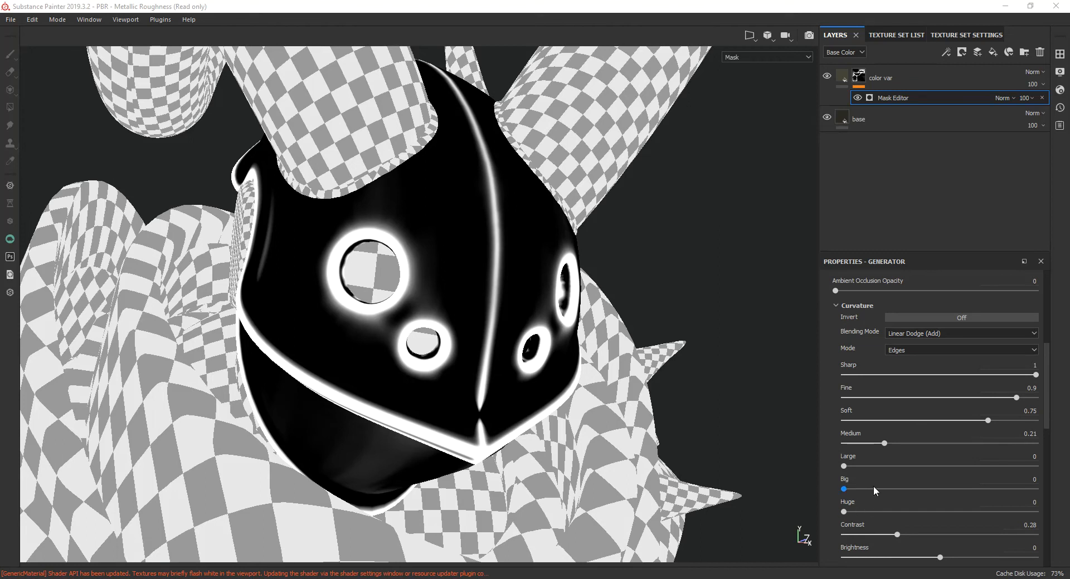
left_click_drag(896, 532, 919, 539)
key("m")
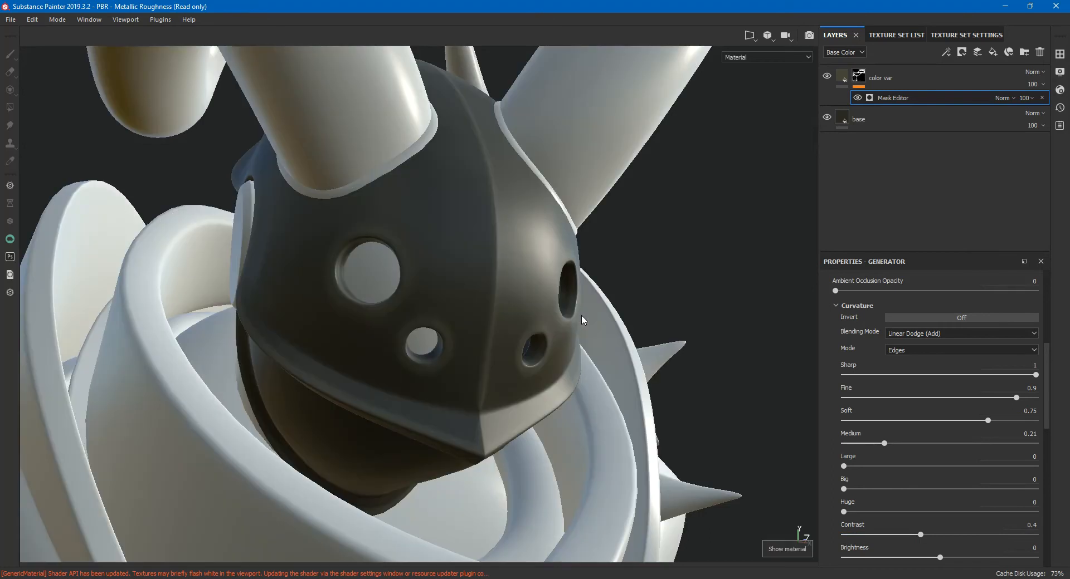
mouse_move(535, 258)
left_mouse_down("alt")
mouse_move(323, 258)
mouse_move(429, 291)
mouse_move(545, 239)
mouse_move(527, 279)
mouse_move(540, 286)
left_mouse_up("alt")
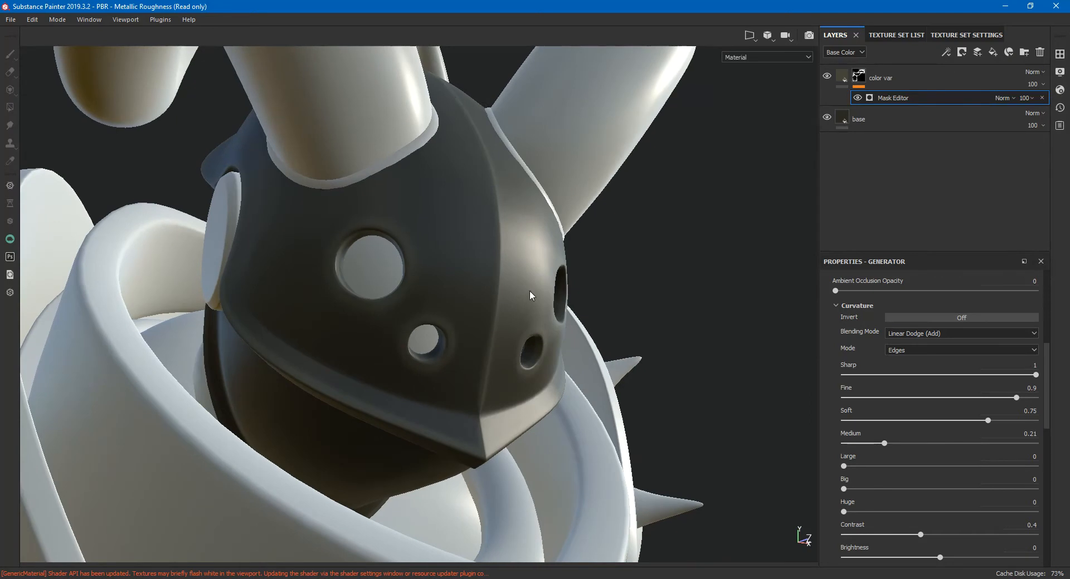
right_click_drag(540, 285, 690, 318, "alt")
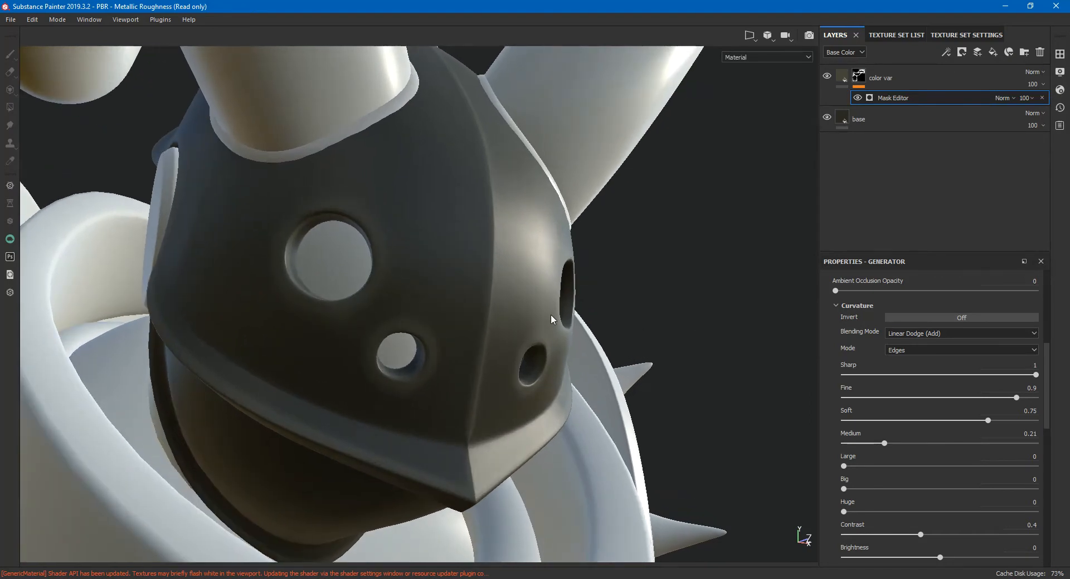
mouse_move(593, 314)
right_mouse_down("shift")
mouse_move(718, 299)
mouse_move(632, 309)
mouse_move(724, 327)
mouse_move(676, 317)
mouse_move(691, 331)
right_mouse_up("shift")
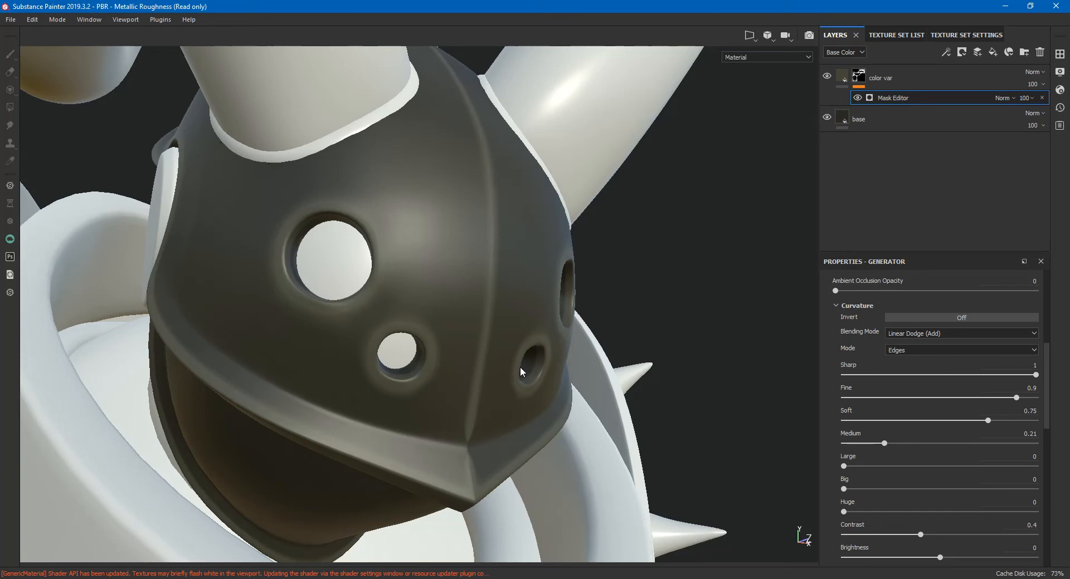
Darken the color var layer's uniform base color to a near-black olive tone
left_click(842, 78)
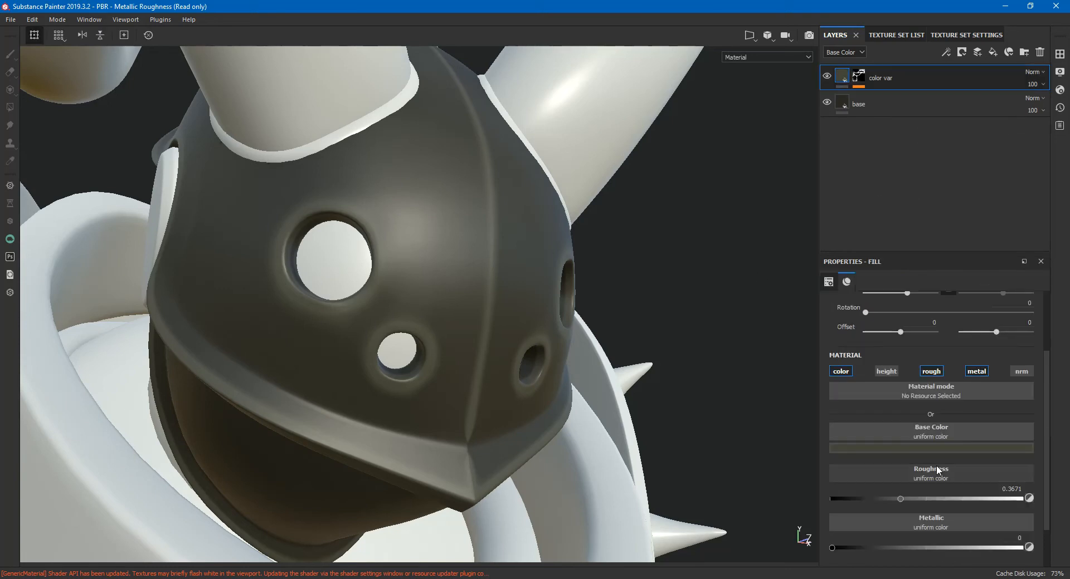
left_click(937, 448)
left_click_drag(938, 542, 945, 559)
left_click_drag(742, 512, 650, 435, "alt")
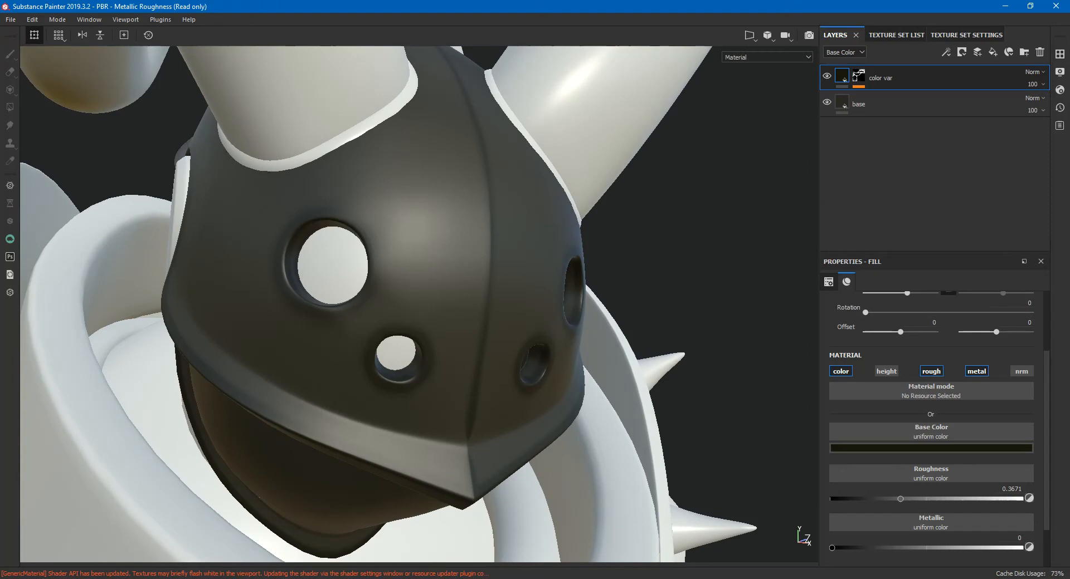
Inspect the darkened edges around the helmet's holes and add a fill effect to the color var mask
left_click(858, 77)
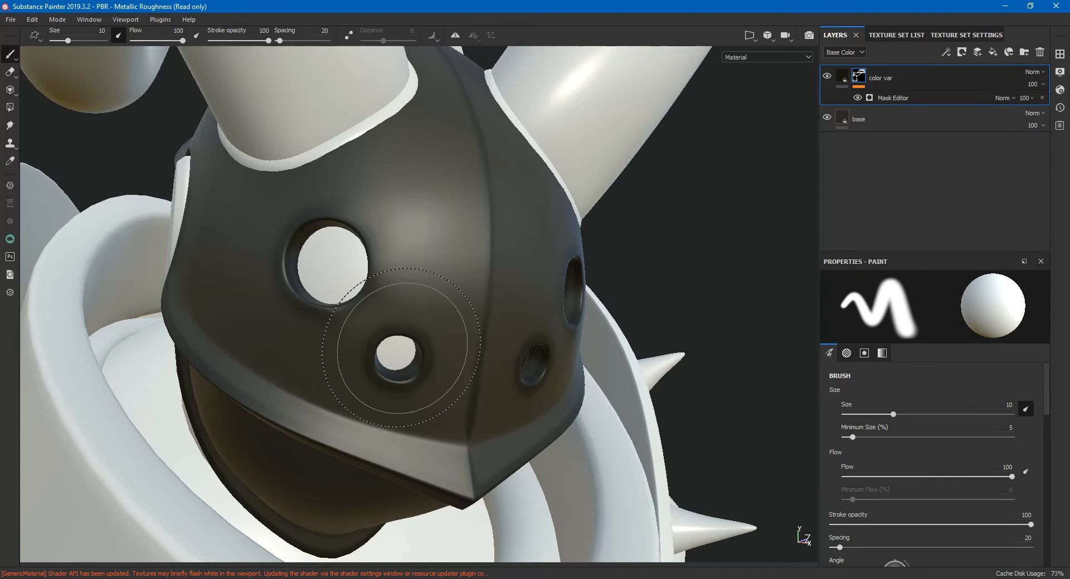
scroll(382, 346, "up", 5)
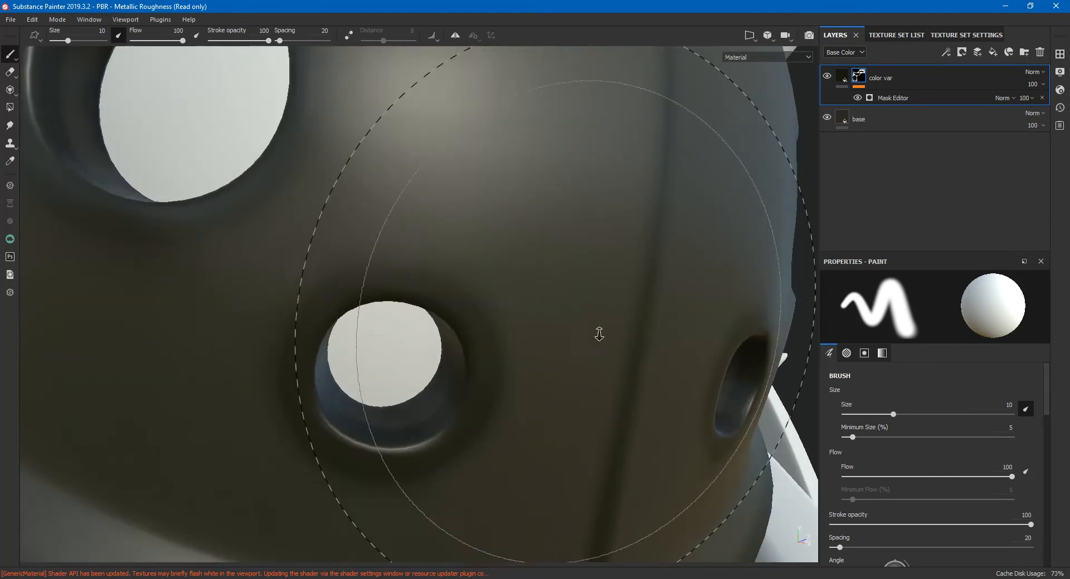
scroll(599, 335, "down", 5)
scroll(401, 299, "down", 3)
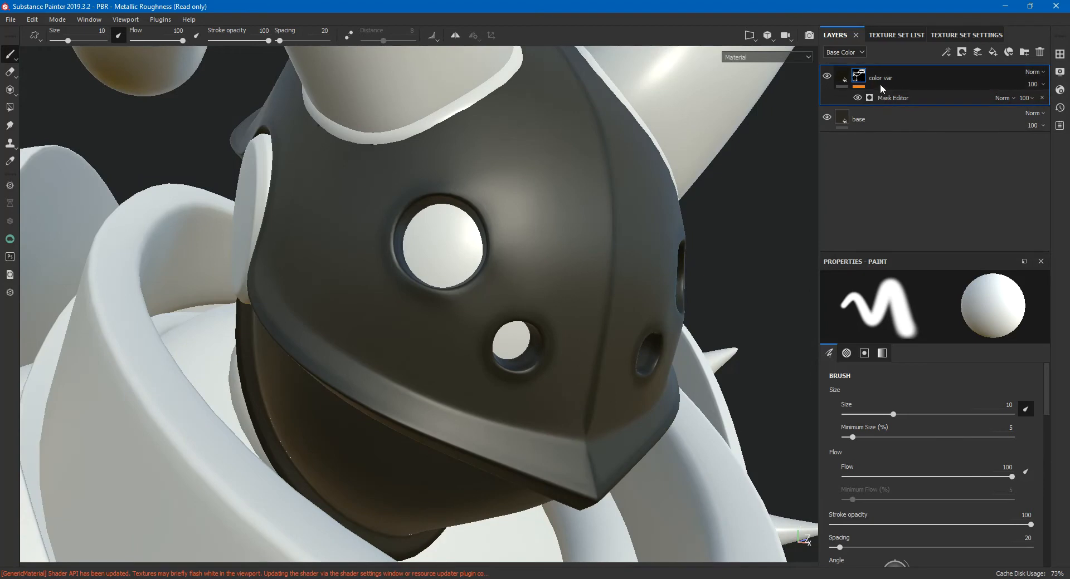
right_click(863, 80)
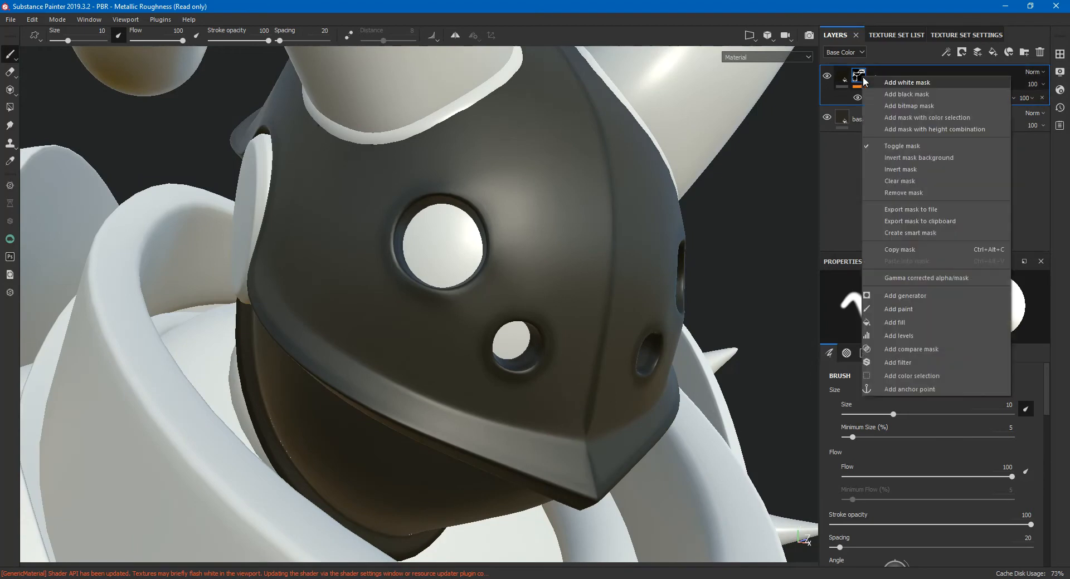
left_click(905, 323)
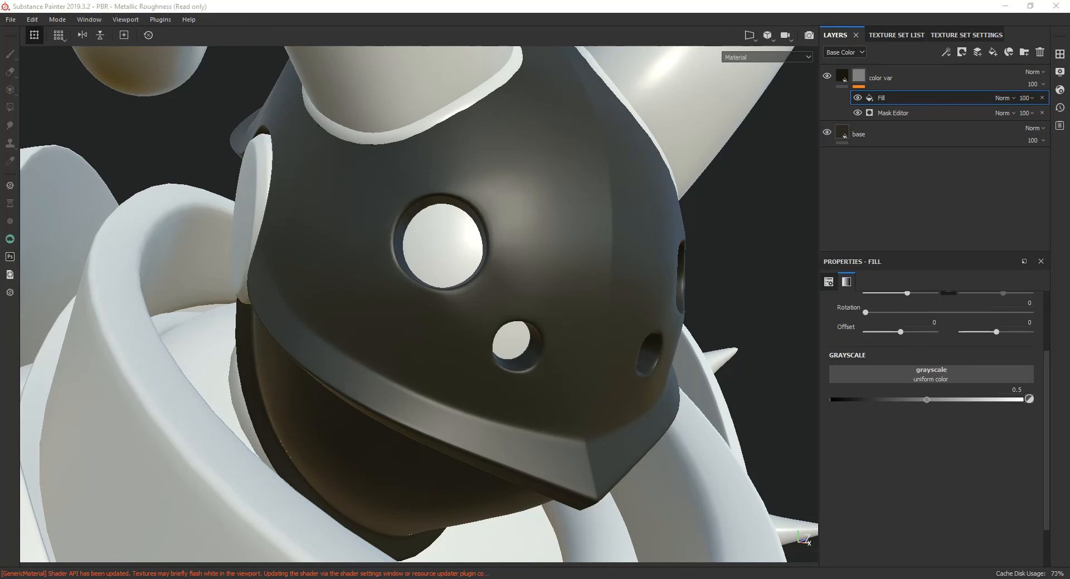
Search the grayscale resources for "grunge dirt scra" and assign Grunge Dirt Scratchy to the mask's fill
left_click(907, 373)
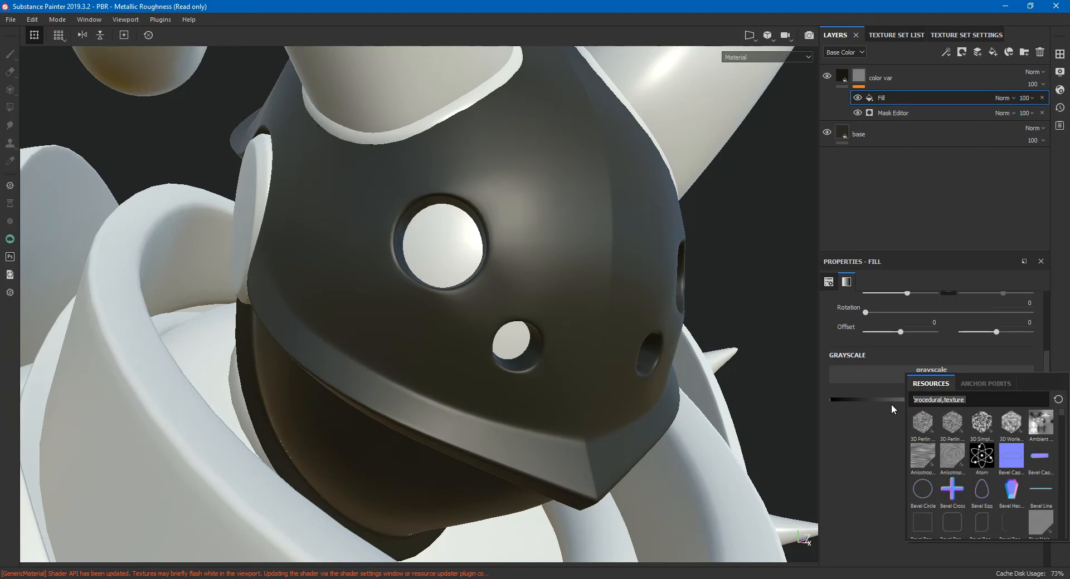
type("grun")
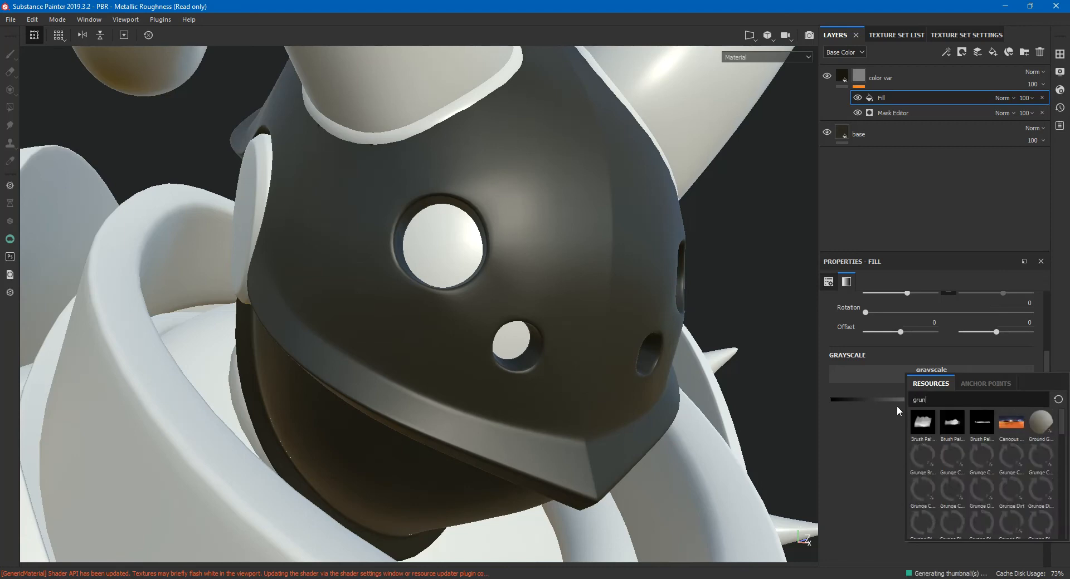
type("ge")
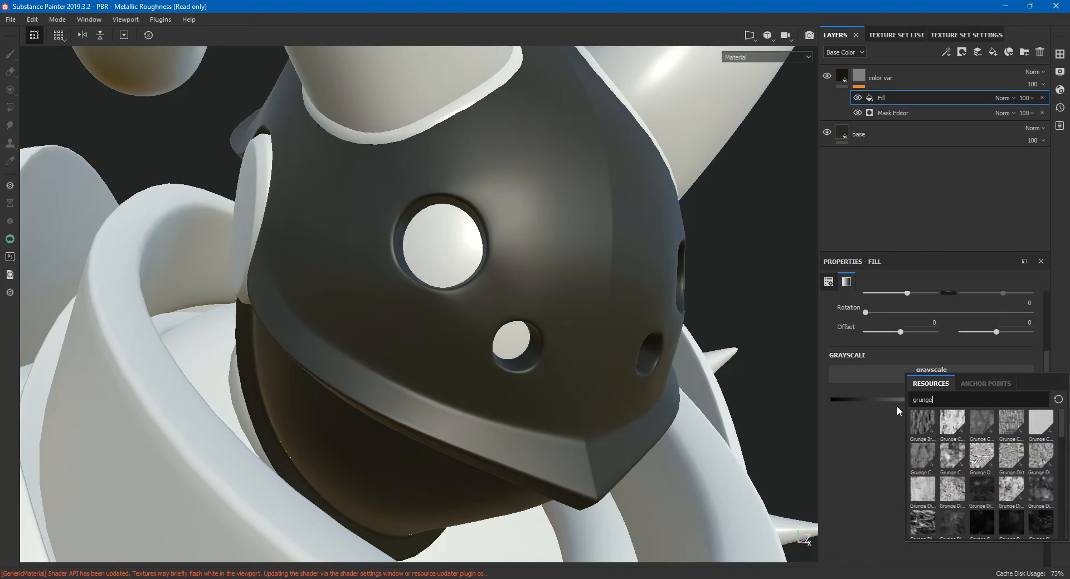
type(" dirt")
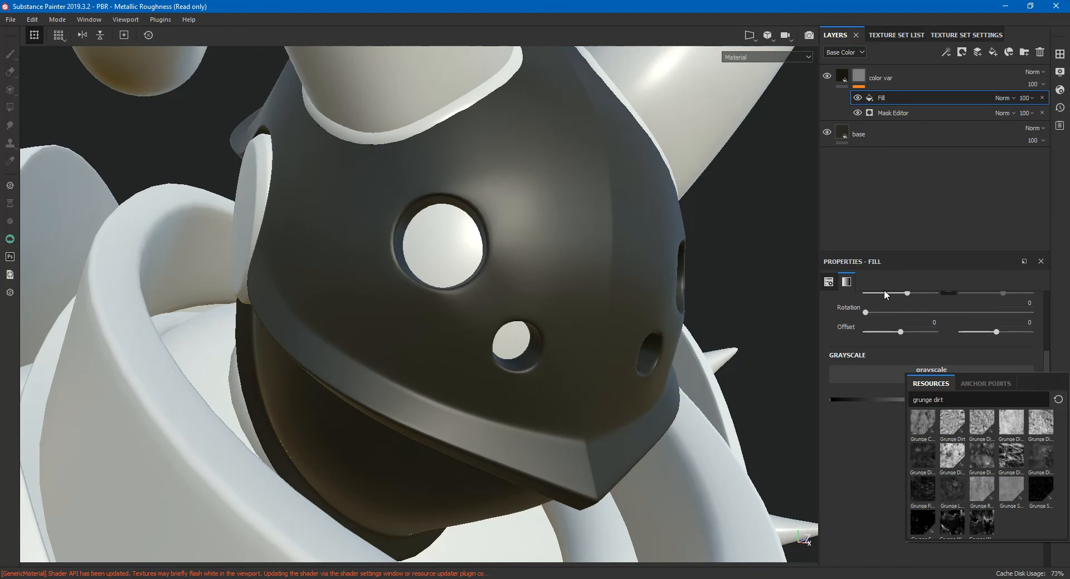
type(" scra")
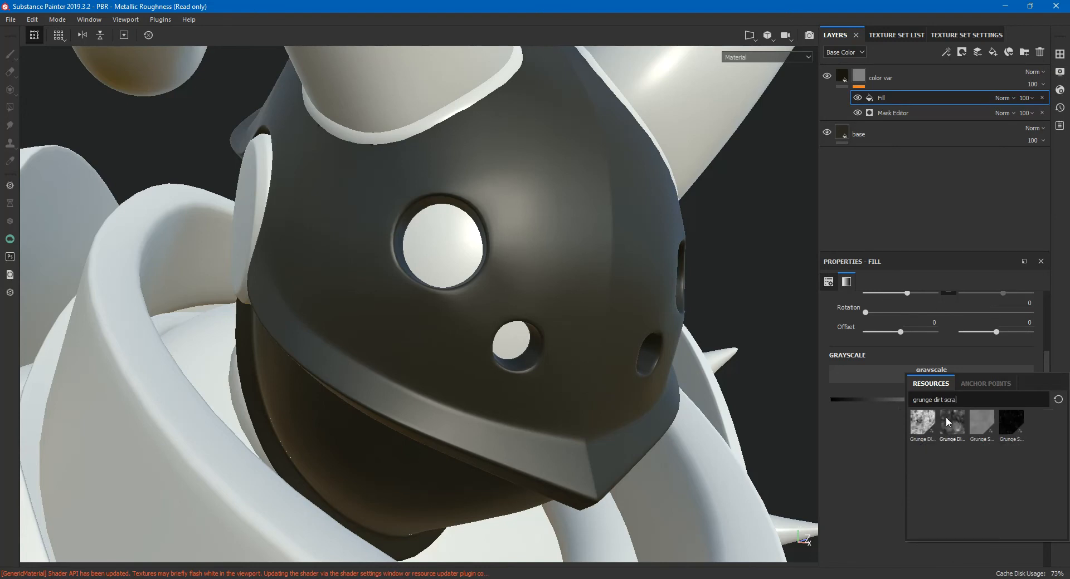
mouse_move(945, 418)
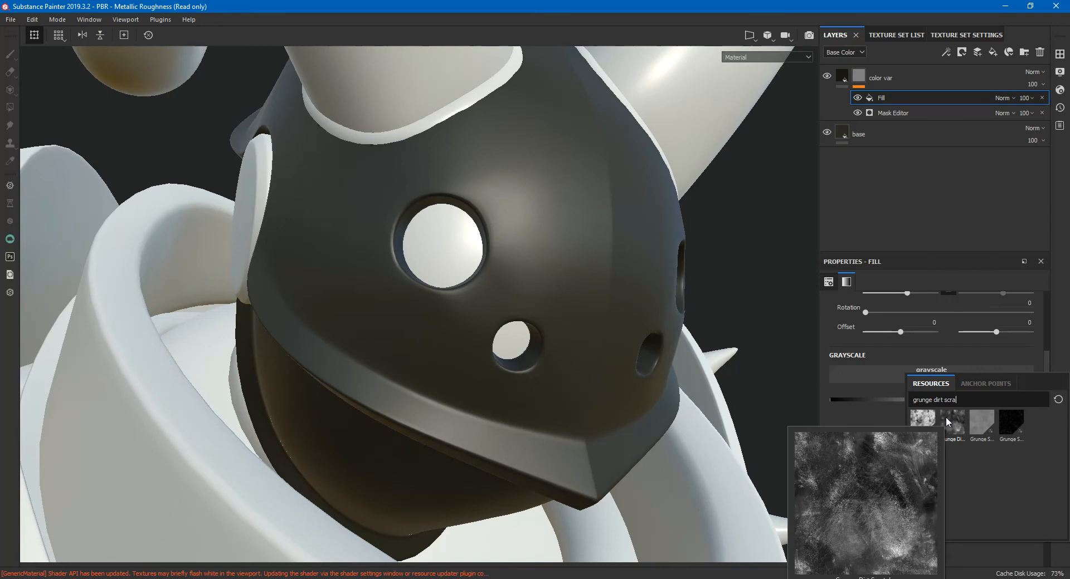
left_click(945, 417)
left_click_drag(664, 336, 630, 377, "alt")
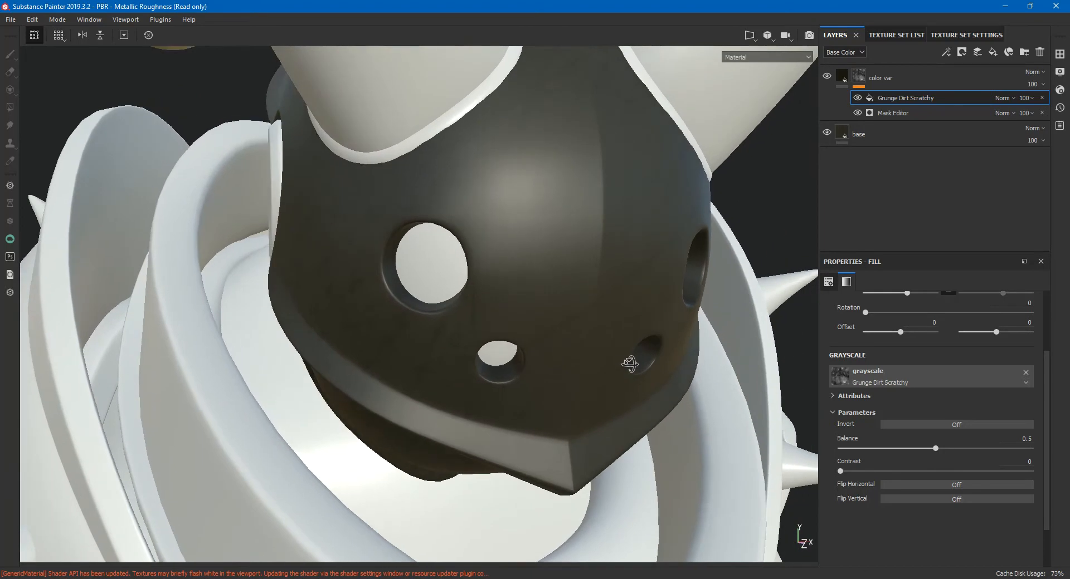
Set the Grunge Dirt Scratchy fill's blending mode to Multiply and check the result around the helmet
left_click(1002, 97)
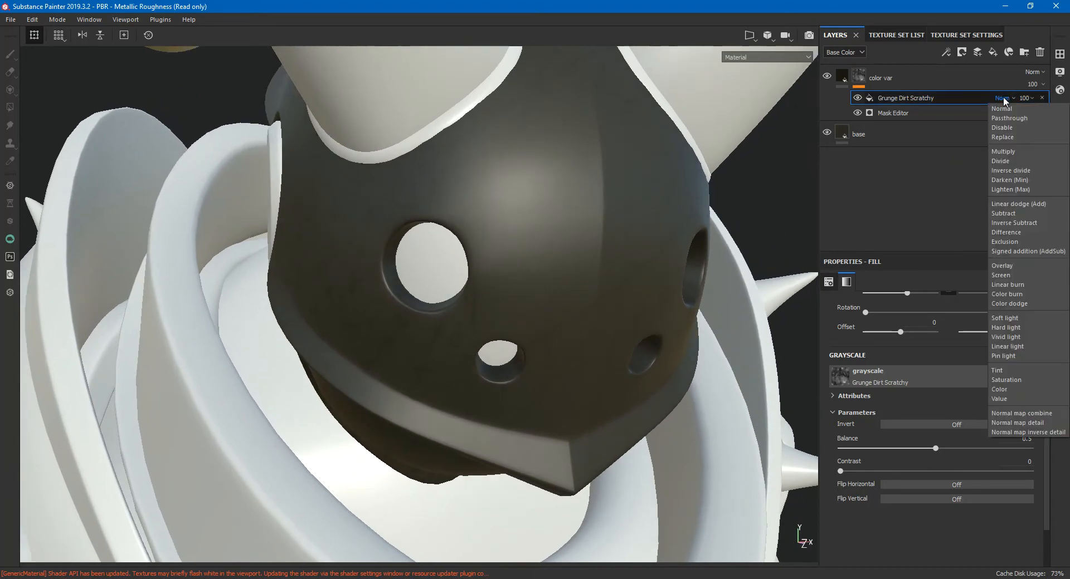
left_click(1008, 151)
left_click_drag(747, 245, 645, 263, "alt")
right_click_drag(644, 262, 606, 314, "alt")
left_click_drag(608, 318, 446, 362, "alt")
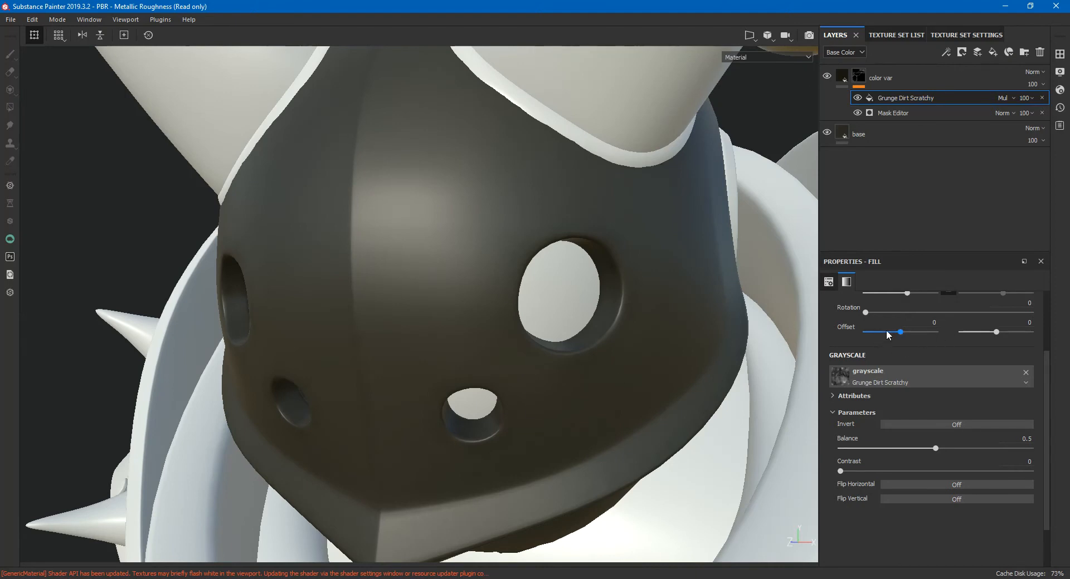
Switch the grunge fill to tri-planar projection, with its scale at 6.53 and its balance at 0.73
scroll(927, 469, "up", 3)
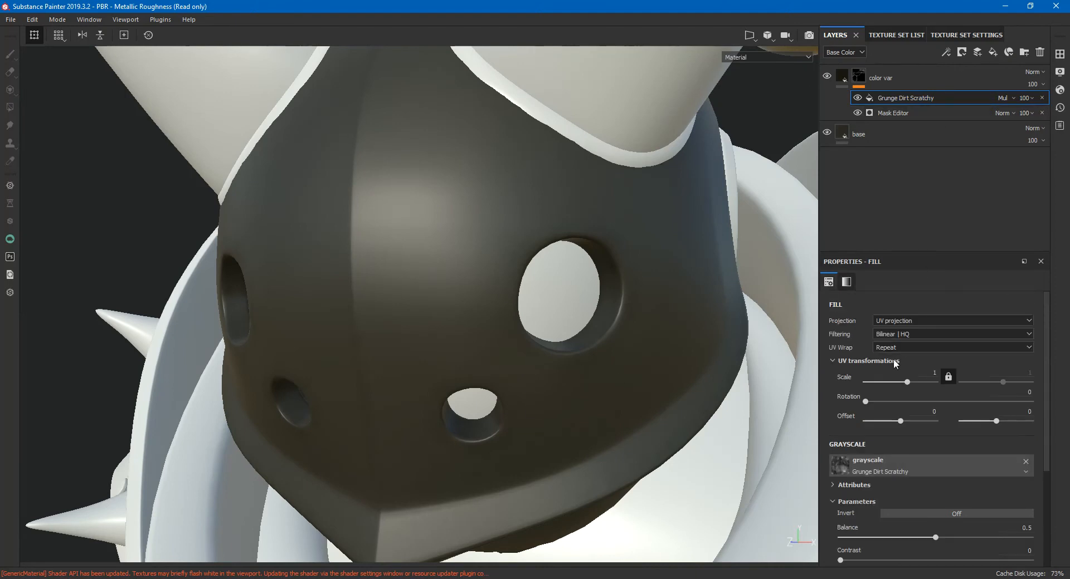
left_click(910, 319)
left_click(907, 337)
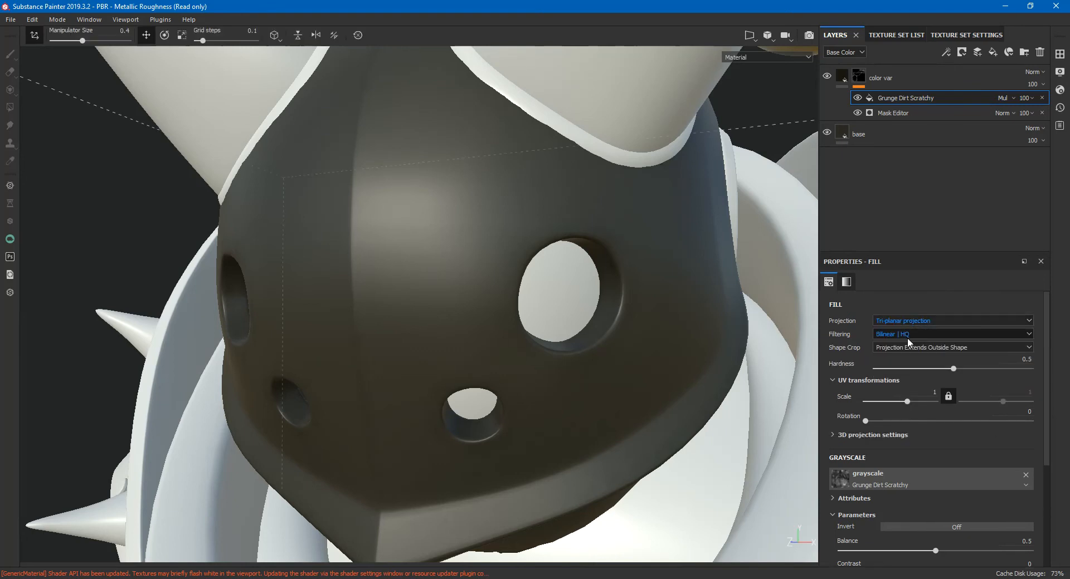
left_click_drag(905, 399, 912, 398)
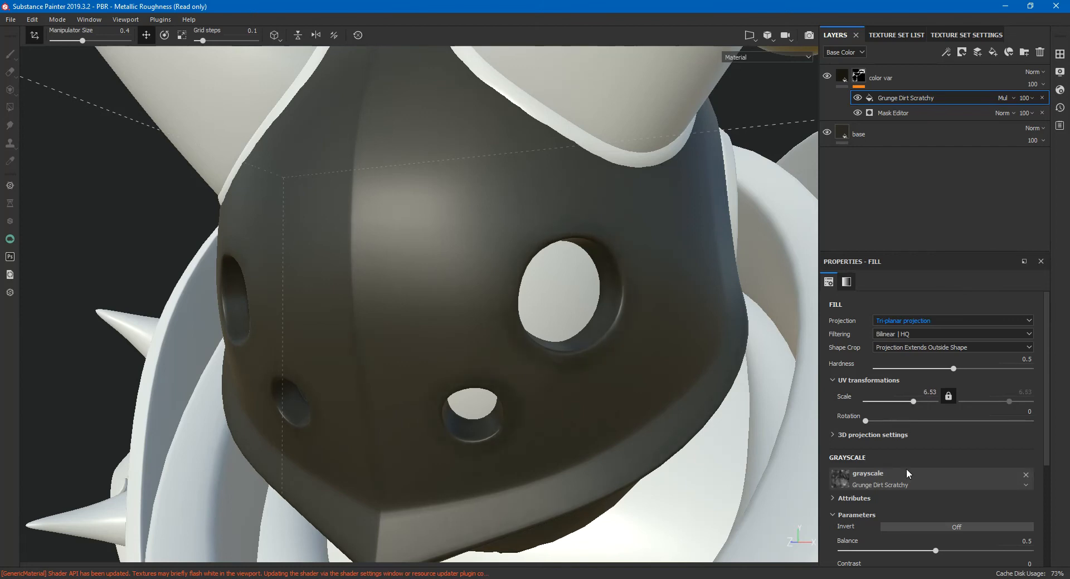
left_click_drag(928, 554, 975, 535)
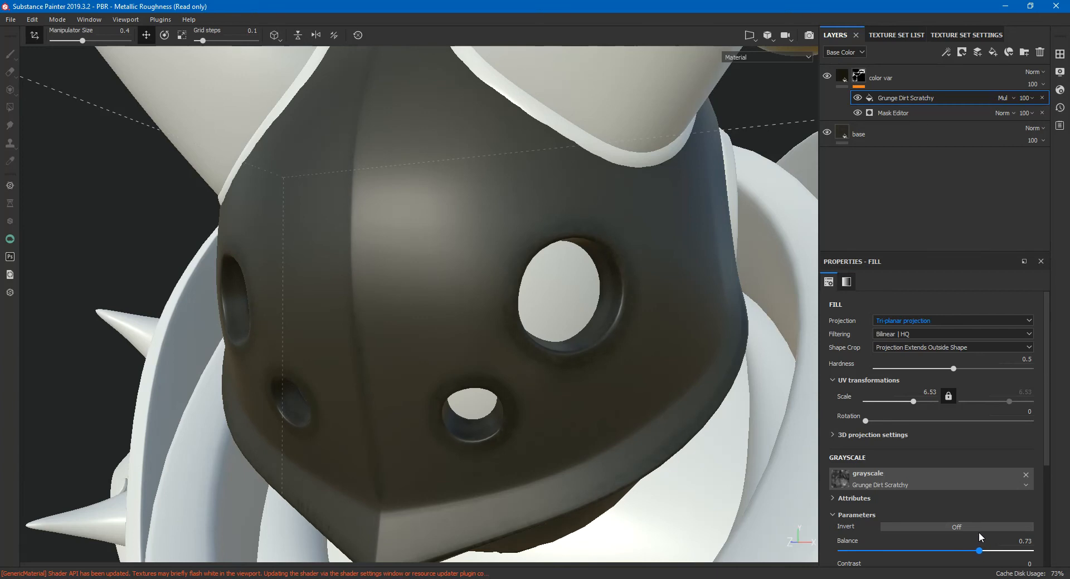
Reduce the grunge fill's scale to 2.64 and check the pattern across the helmet
left_click_drag(702, 446, 822, 445, "alt")
left_click_drag(591, 417, 513, 421, "alt")
mouse_move(914, 402)
left_mouse_down()
mouse_move(904, 406)
mouse_move(912, 402)
left_mouse_up()
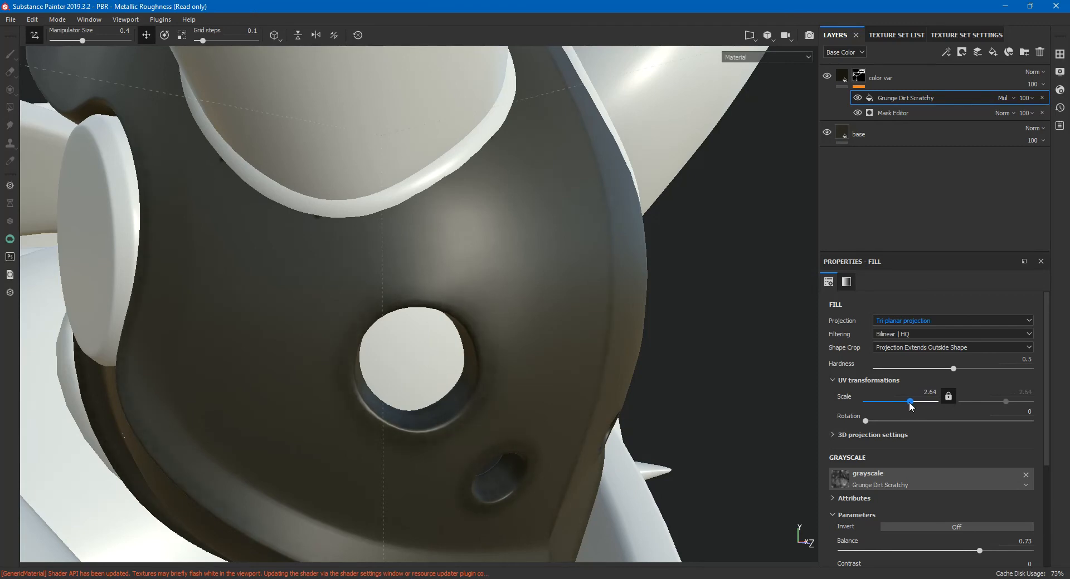
left_click_drag(663, 424, 680, 222, "alt")
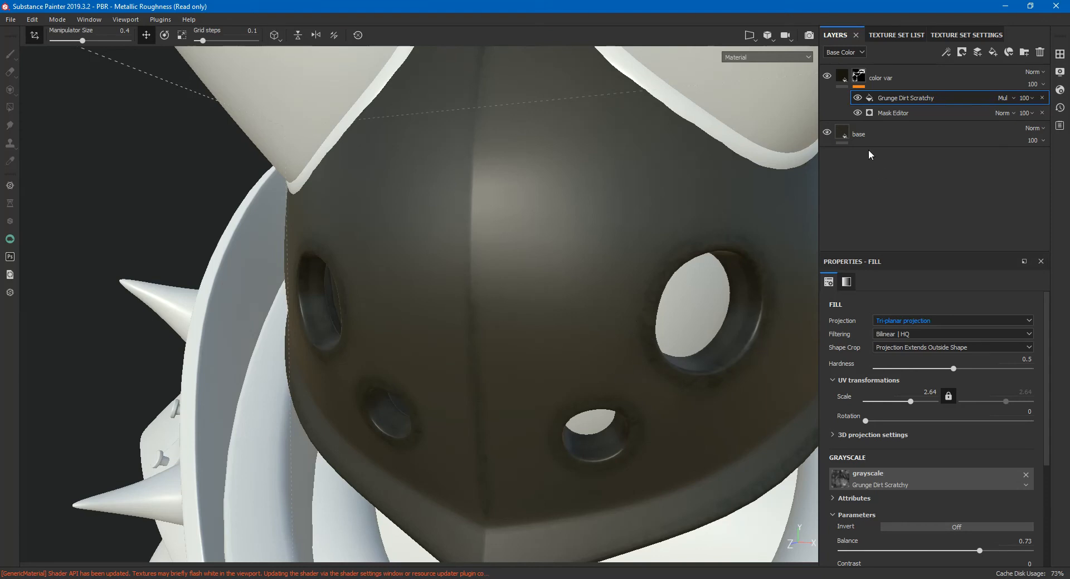
Hide the Grunge Dirt Scratchy fill and display the color var mask on its own to examine it around the helmet
left_click(882, 111)
left_click(858, 98)
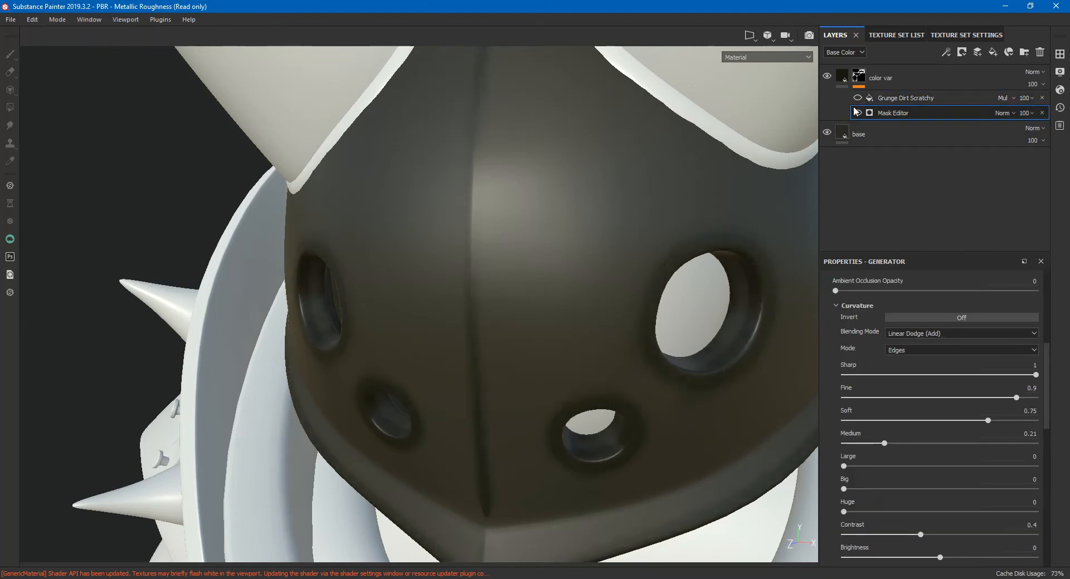
left_click(859, 76, "alt")
mouse_move(717, 263)
left_mouse_down("alt")
mouse_move(517, 241)
mouse_move(431, 275)
left_mouse_up("alt")
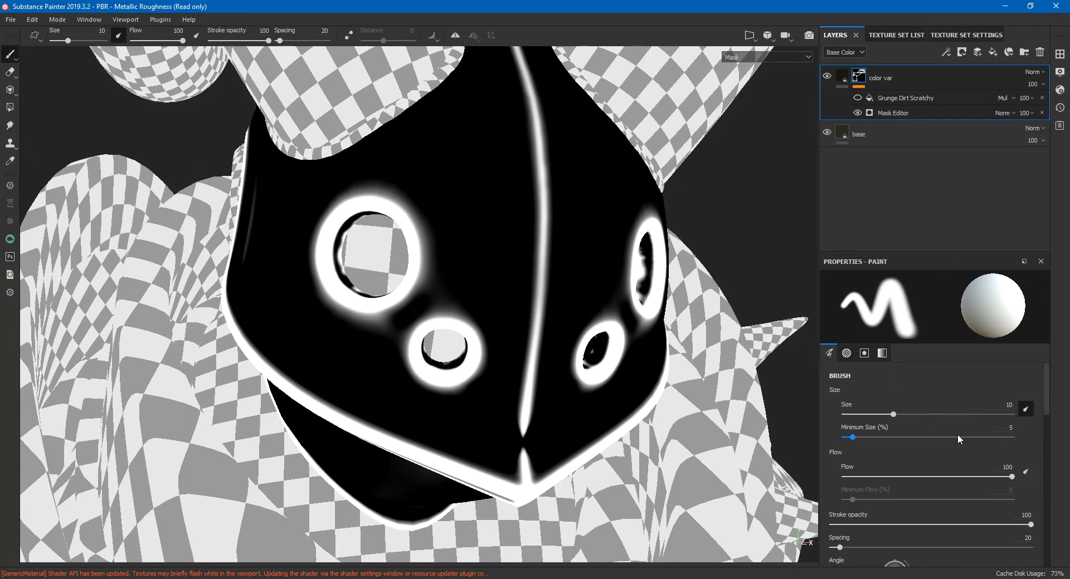
Set the color var Mask Editor's global balance to 0.77 and its global contrast to 0.03
left_click(887, 114)
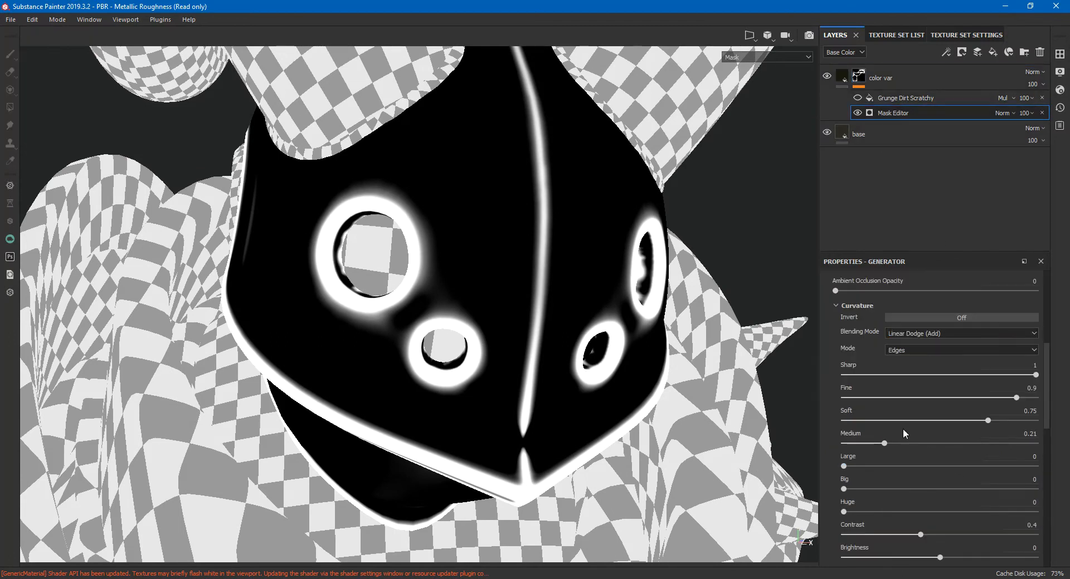
scroll(925, 412, "down", 3)
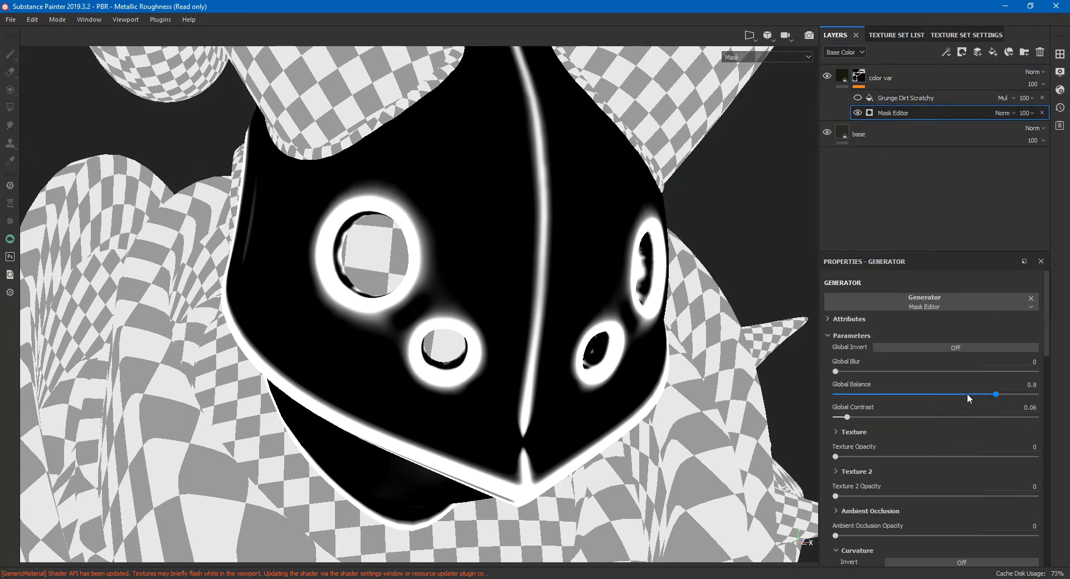
mouse_move(987, 394)
left_mouse_down()
mouse_move(969, 397)
mouse_move(1003, 402)
mouse_move(989, 407)
left_mouse_up()
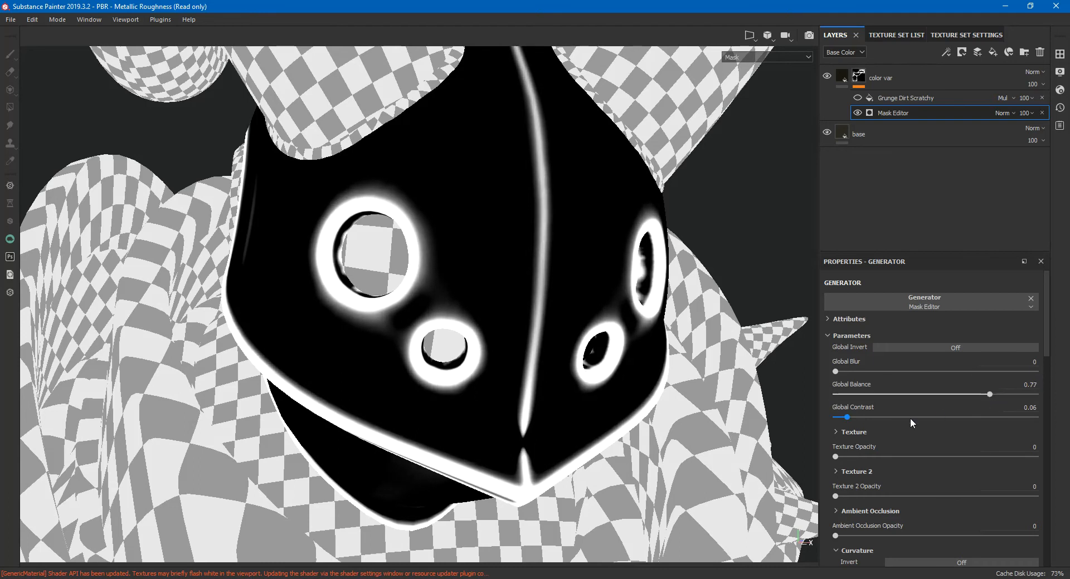
mouse_move(854, 418)
left_mouse_down()
mouse_move(920, 422)
mouse_move(840, 422)
left_mouse_up()
Set the Mask Editor's Large curvature value to 0.18 and check the helmet with its material shown again
scroll(947, 440, "down", 5)
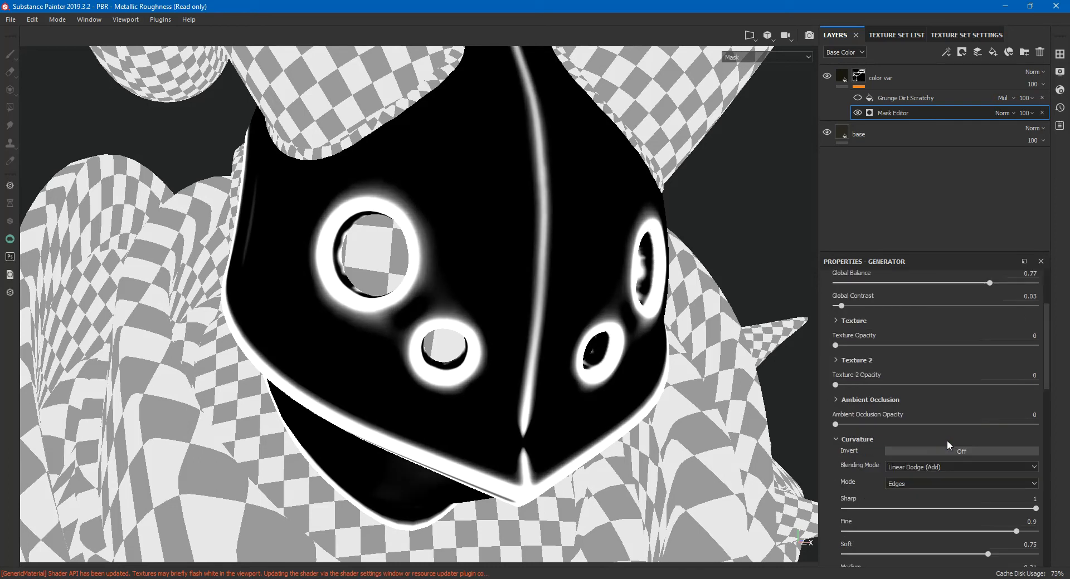
scroll(941, 437, "down", 3)
left_click_drag(844, 400, 871, 393)
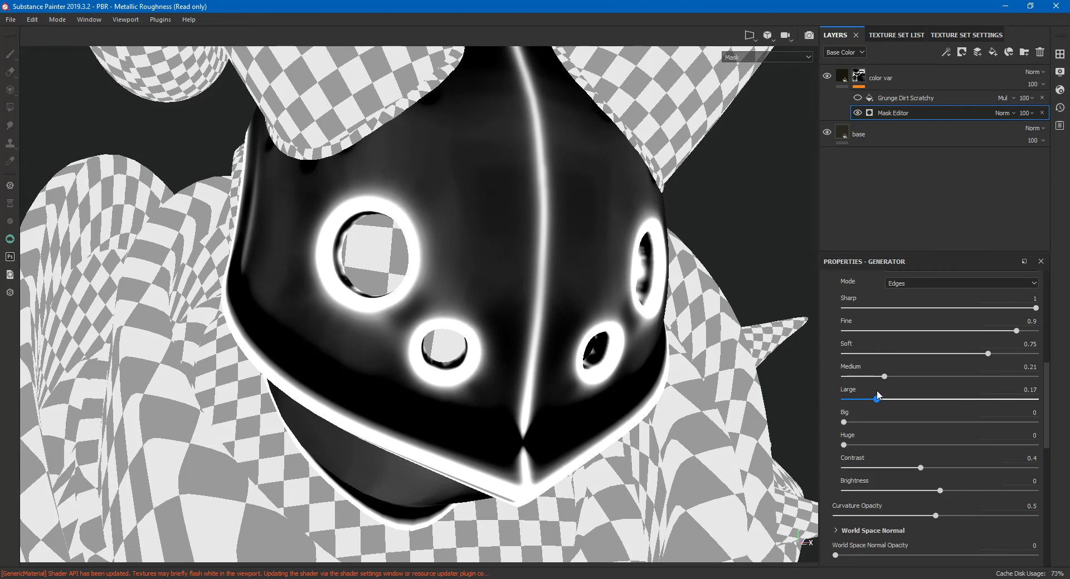
left_click_drag(878, 391, 878, 391)
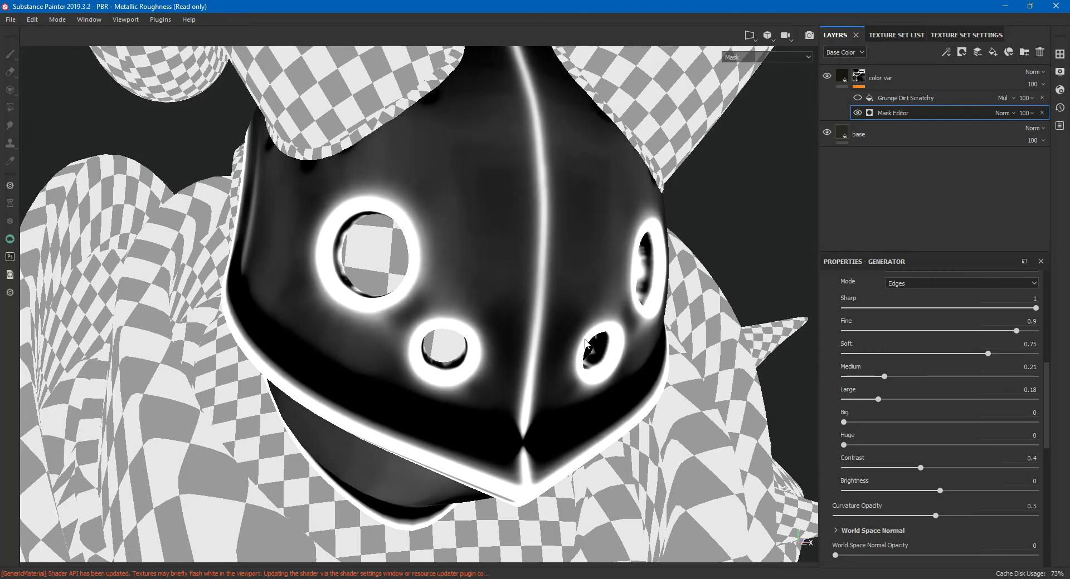
key("m")
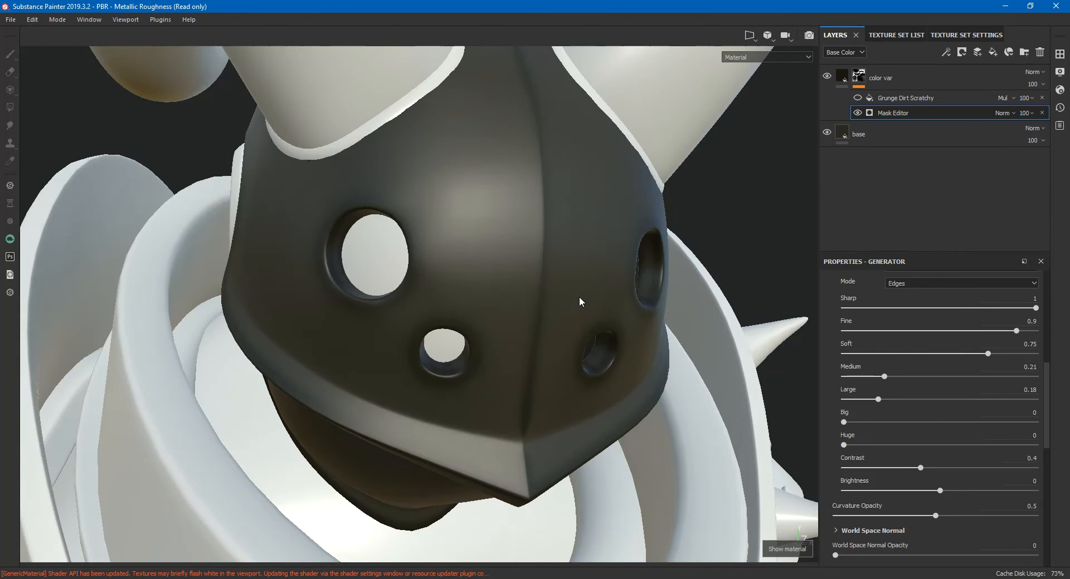
right_click_drag(544, 277, 752, 301, "alt")
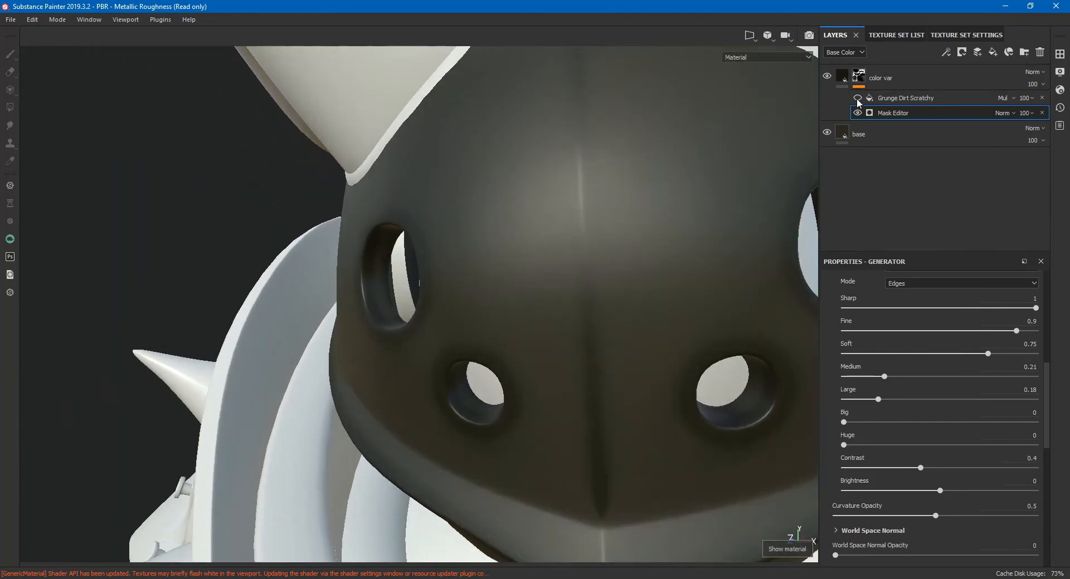
left_click_drag(719, 255, 498, 314, "alt")
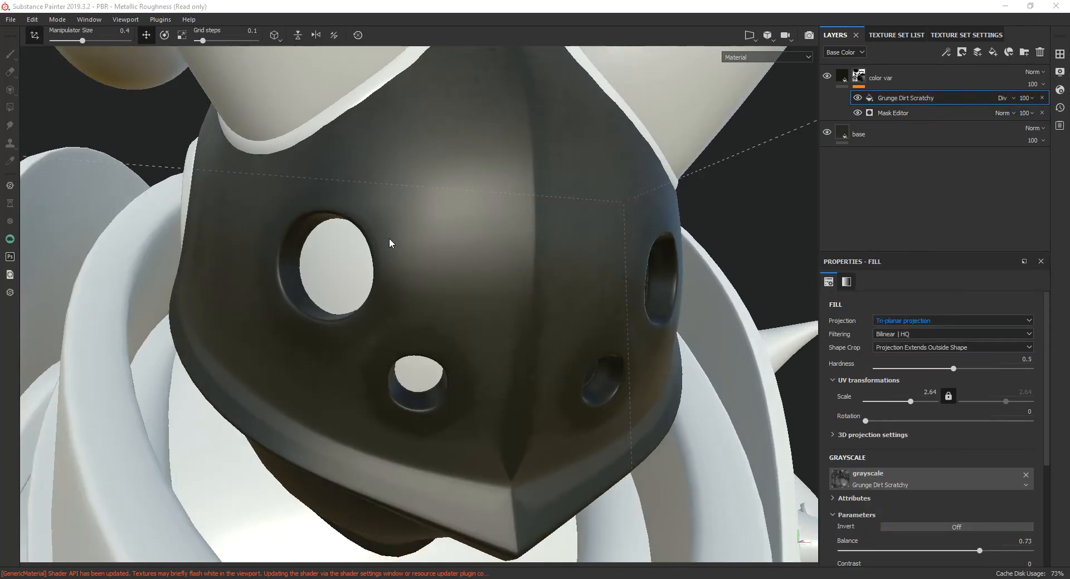
Compare blending modes for the Grunge Dirt Scratchy fill and settle on Signed addition (AddSub)
left_click(1007, 97)
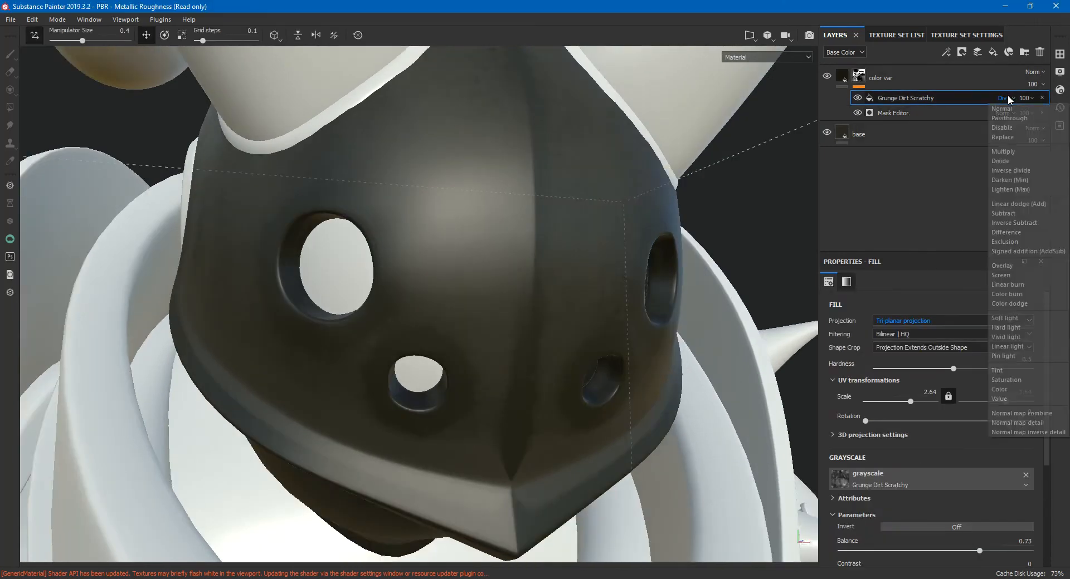
left_click(1004, 151)
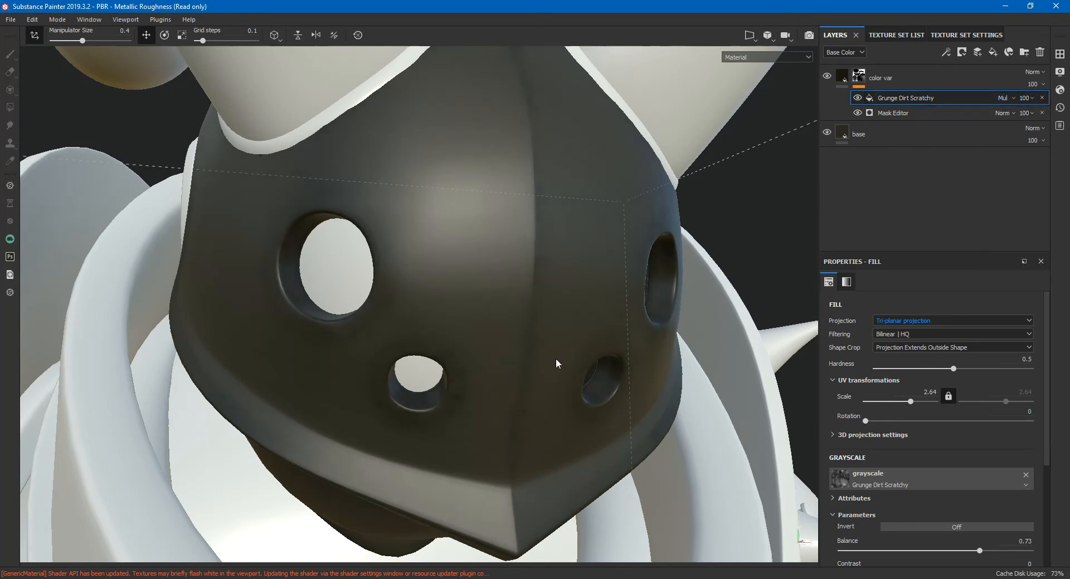
left_click(1001, 97)
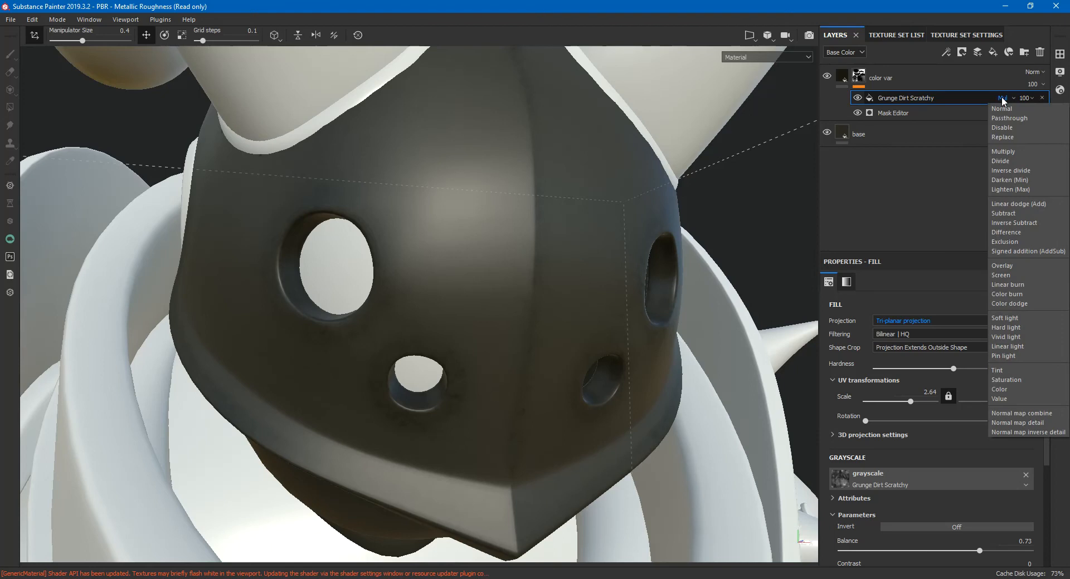
left_click(1001, 96)
scroll(1001, 98, "down", 1)
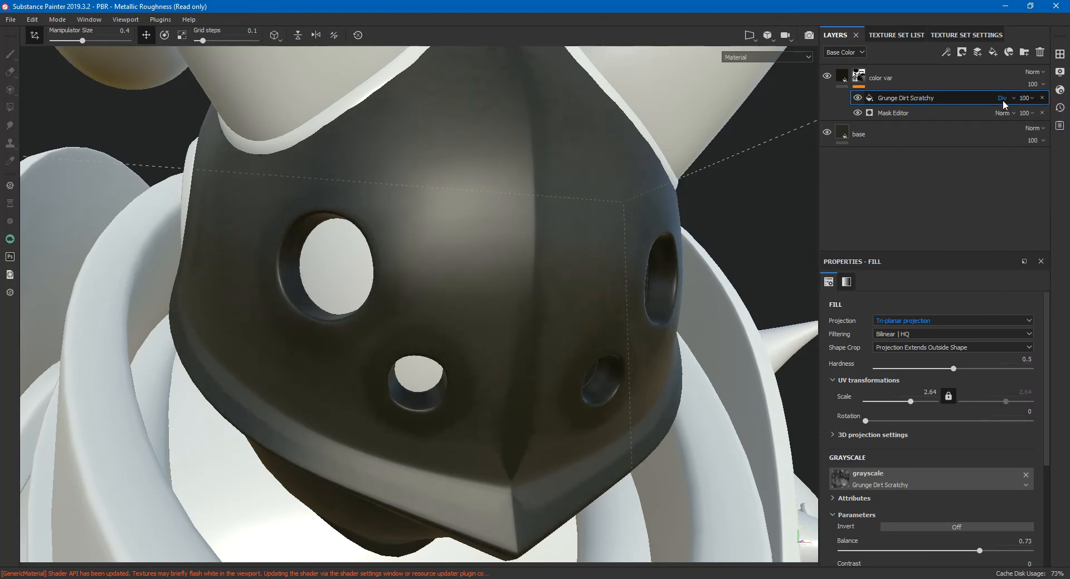
scroll(1002, 100, "down", 4)
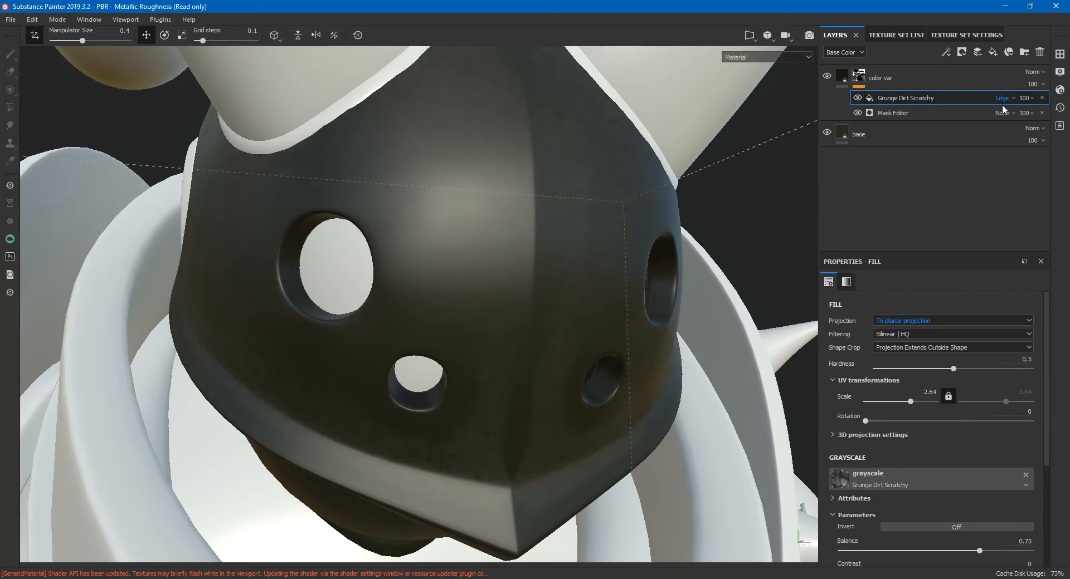
scroll(1001, 103, "down", 1)
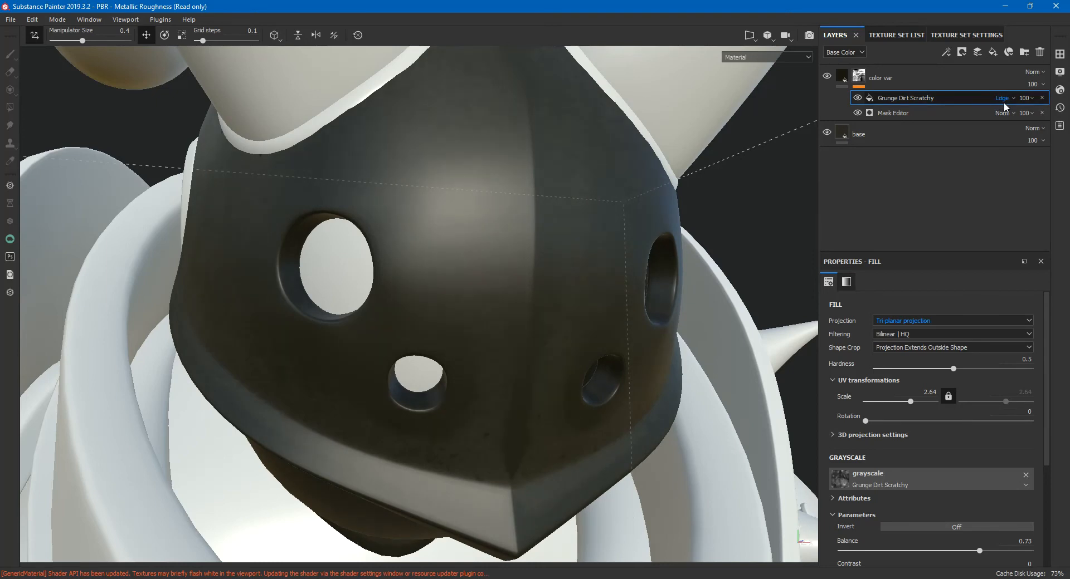
scroll(1003, 102, "down", 3)
scroll(1004, 102, "down", 1)
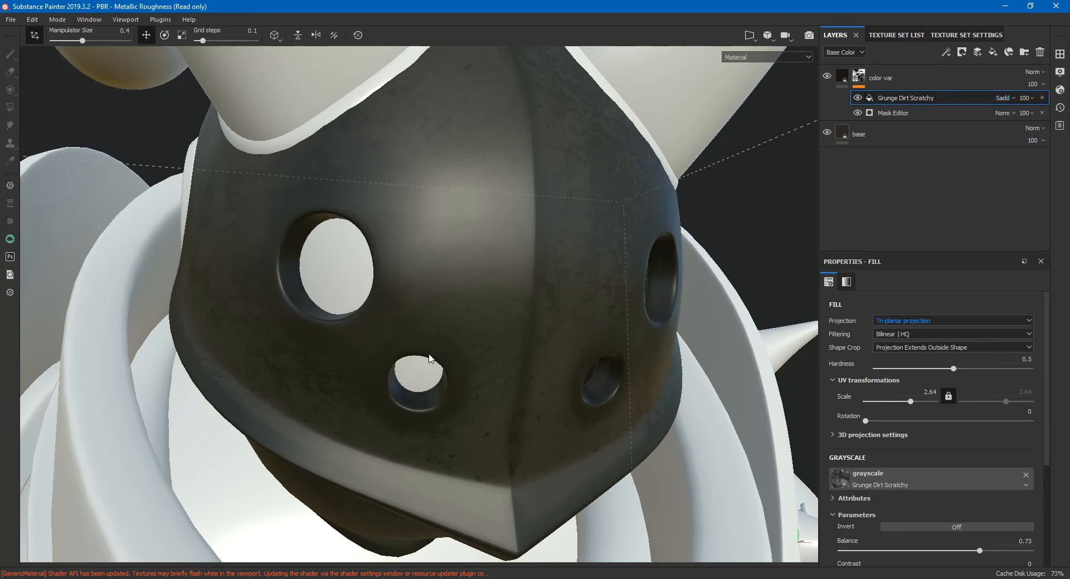
left_click_drag(607, 272, 672, 288, "alt")
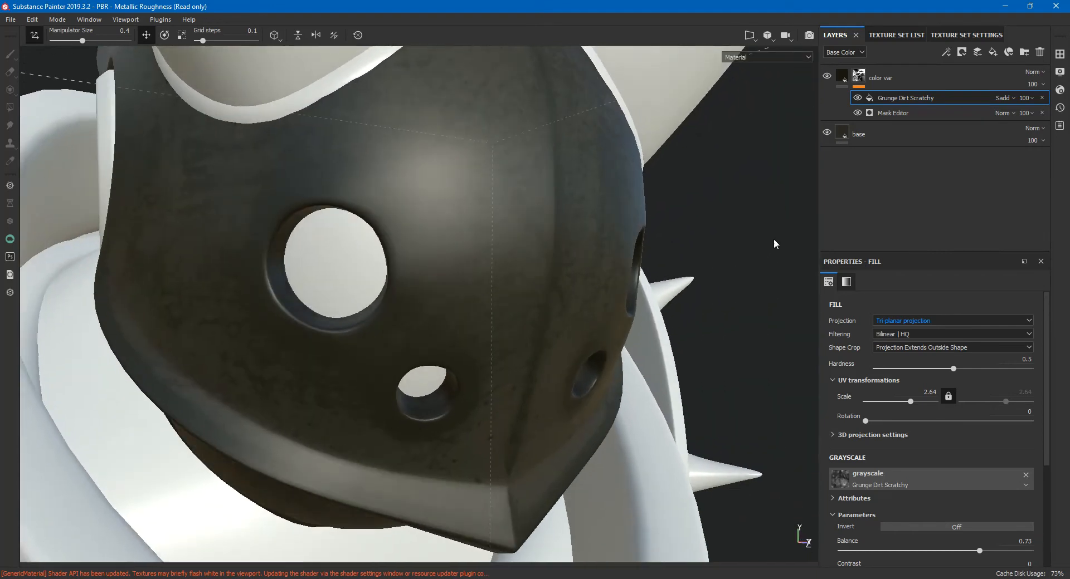
Try scales such as 0.39 and 3.13 on the grunge fill, return it to 2.64 and inspect the helmet under rotated lighting
left_click_drag(910, 402, 904, 401)
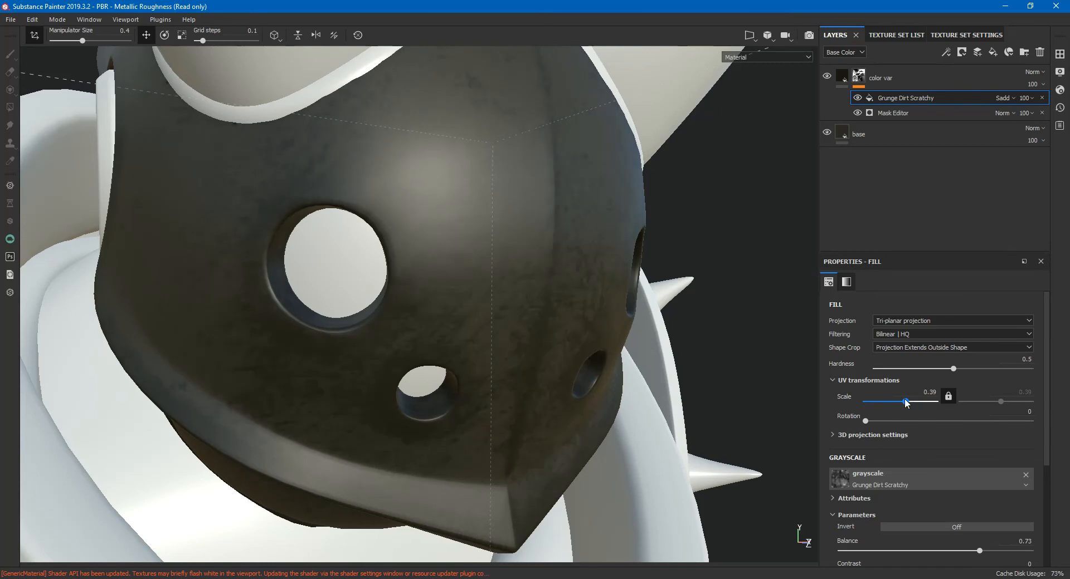
left_click_drag(904, 399, 909, 397)
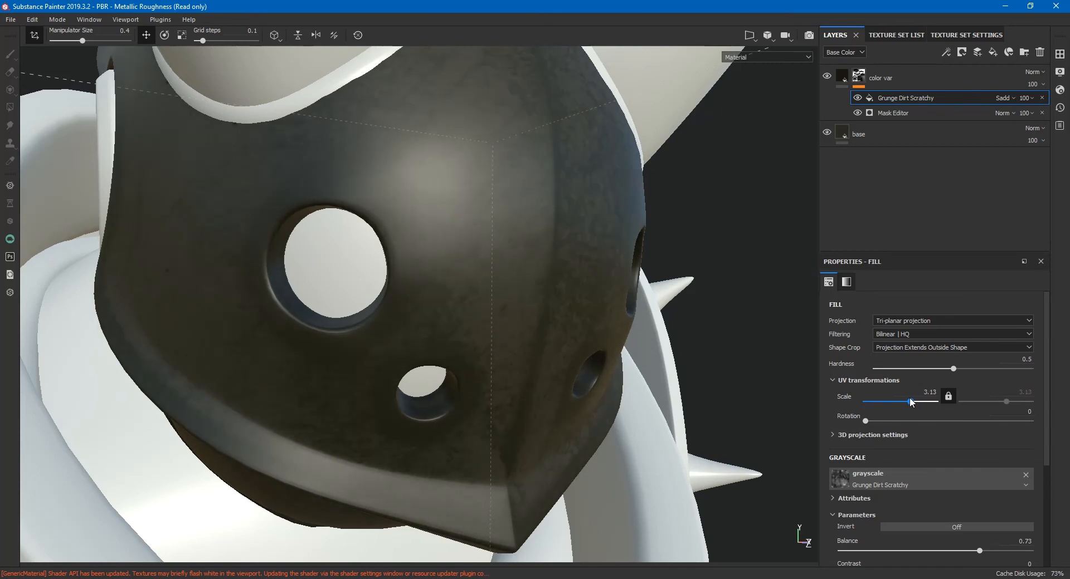
left_click_drag(909, 398, 908, 398)
left_click_drag(725, 401, 601, 329, "alt")
scroll(611, 395, "up", 2)
scroll(611, 392, "down", 6)
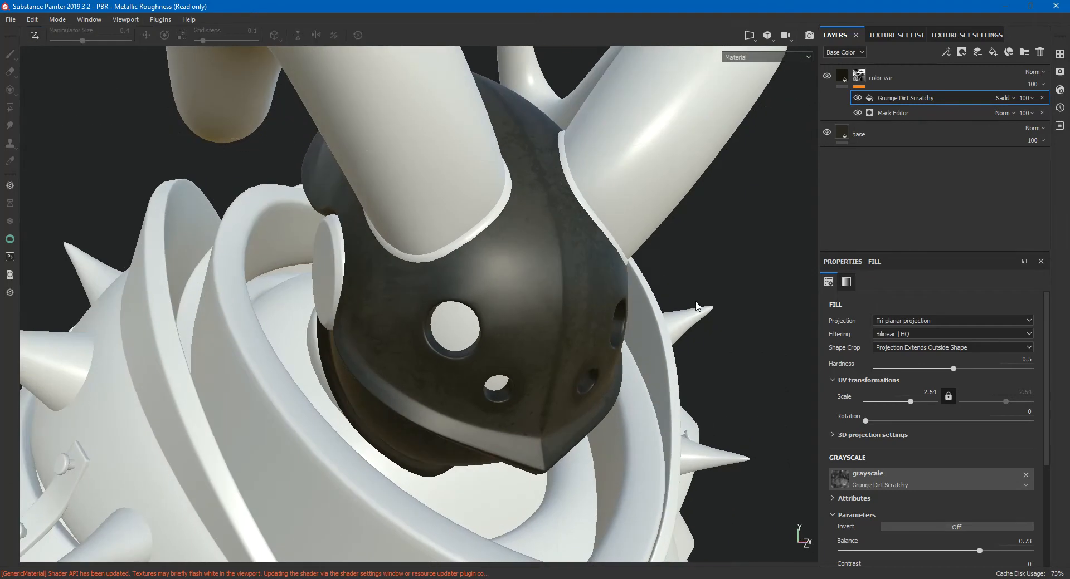
right_click_drag(598, 312, 607, 329, "shift")
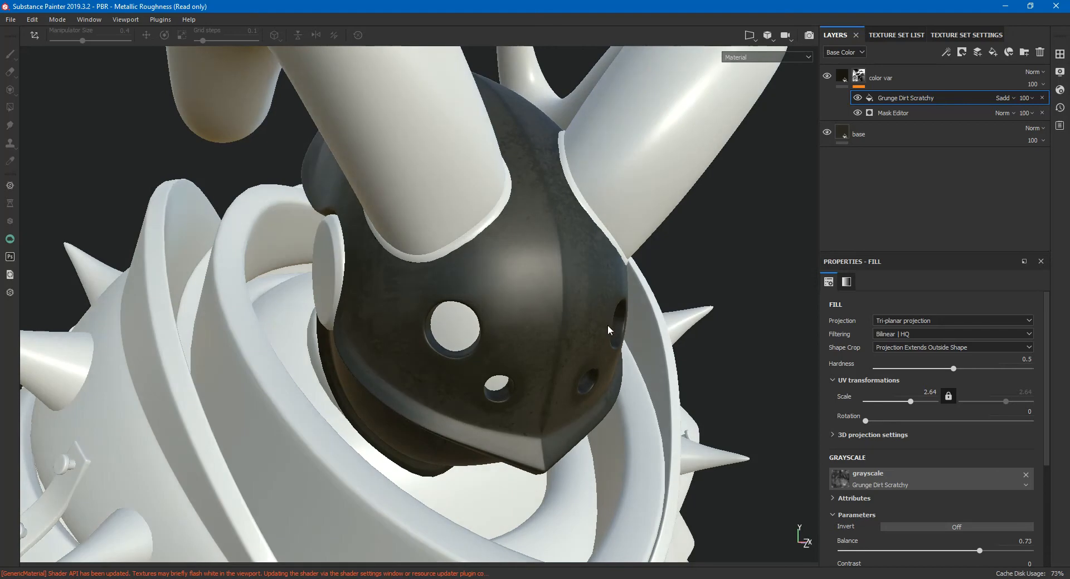
Duplicate the color var layer and rename the copy "color var 2"
left_click(878, 79)
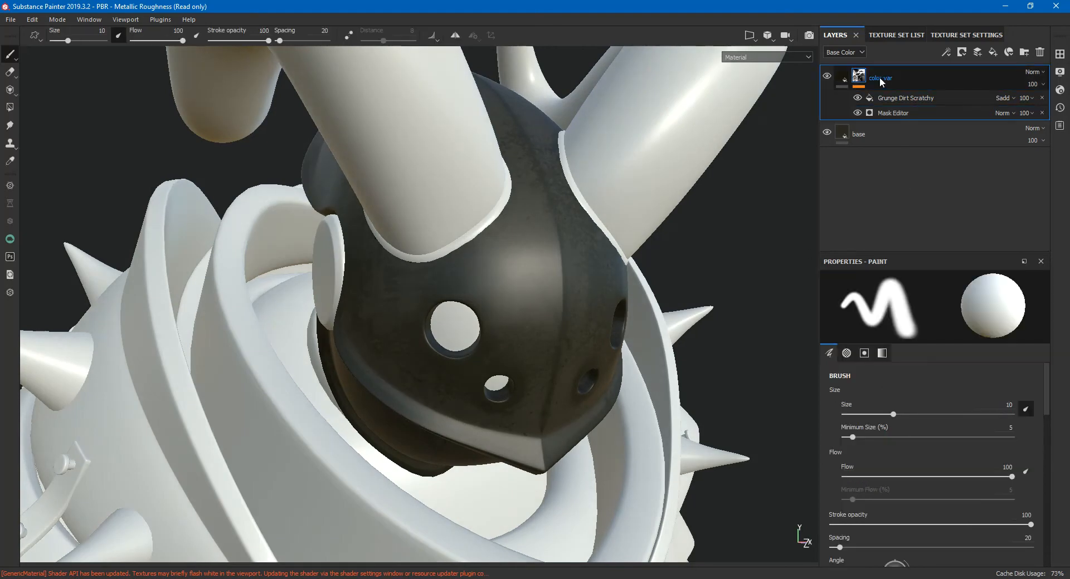
key("ctrl+d")
double_click(881, 79)
left_click(914, 77)
left_click_drag(899, 80, 937, 82)
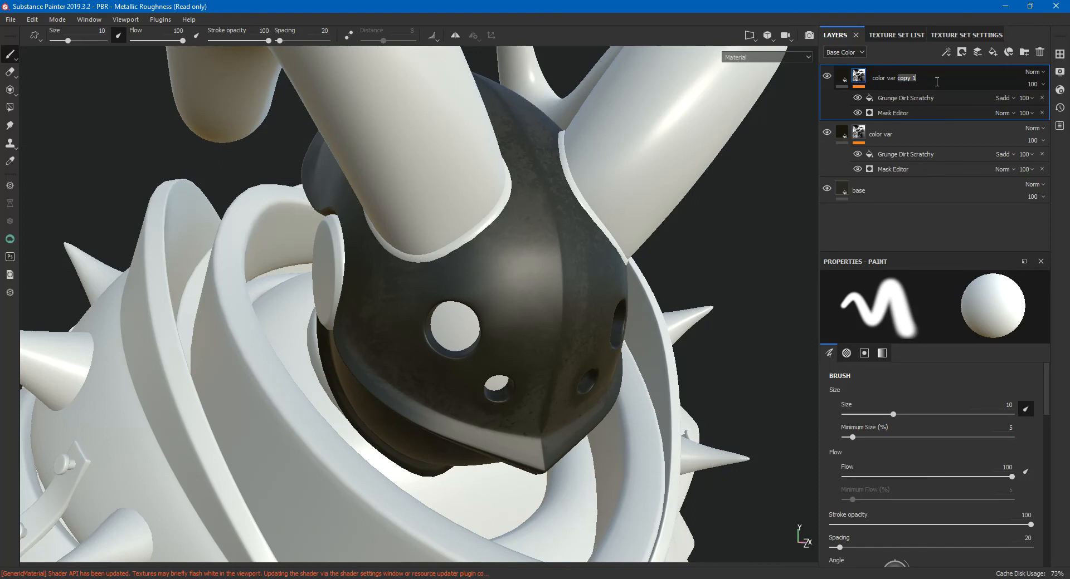
type("2")
key("Return")
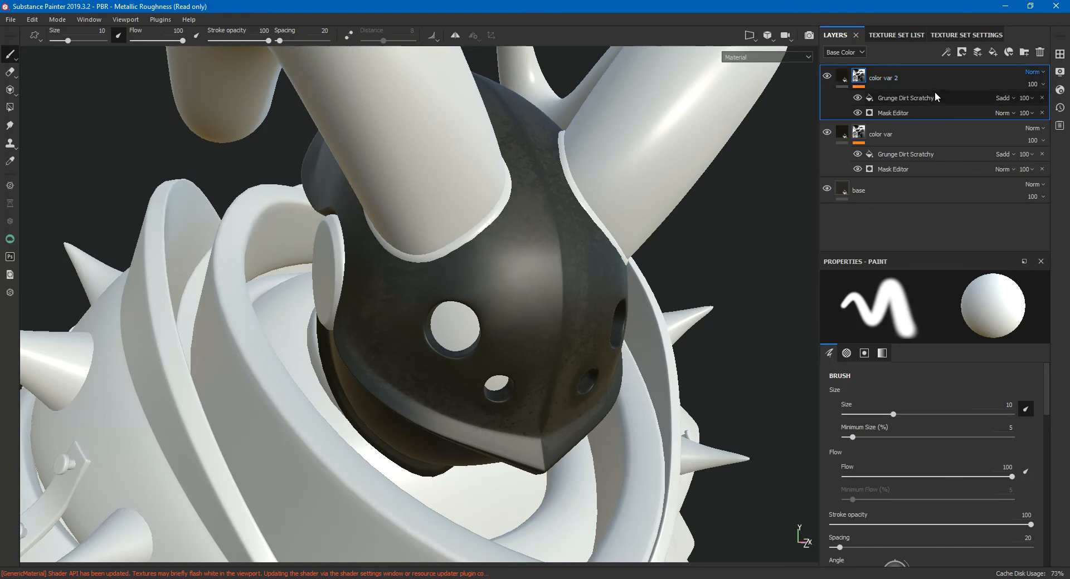
Remove the Mask Editor from color var 2's mask and add a fill to that mask
left_click(931, 94)
left_click(924, 112)
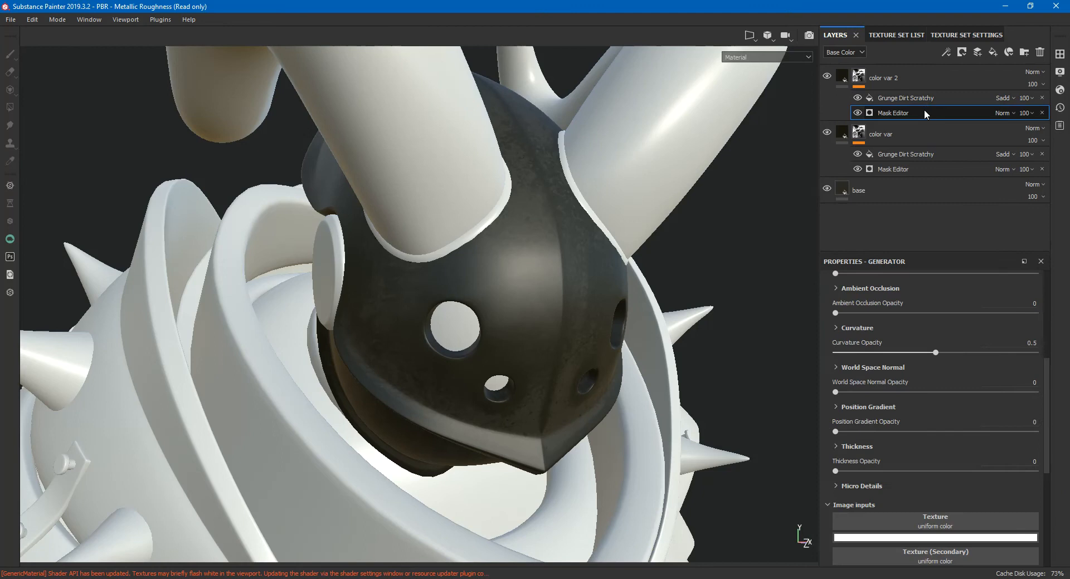
left_click(1042, 112)
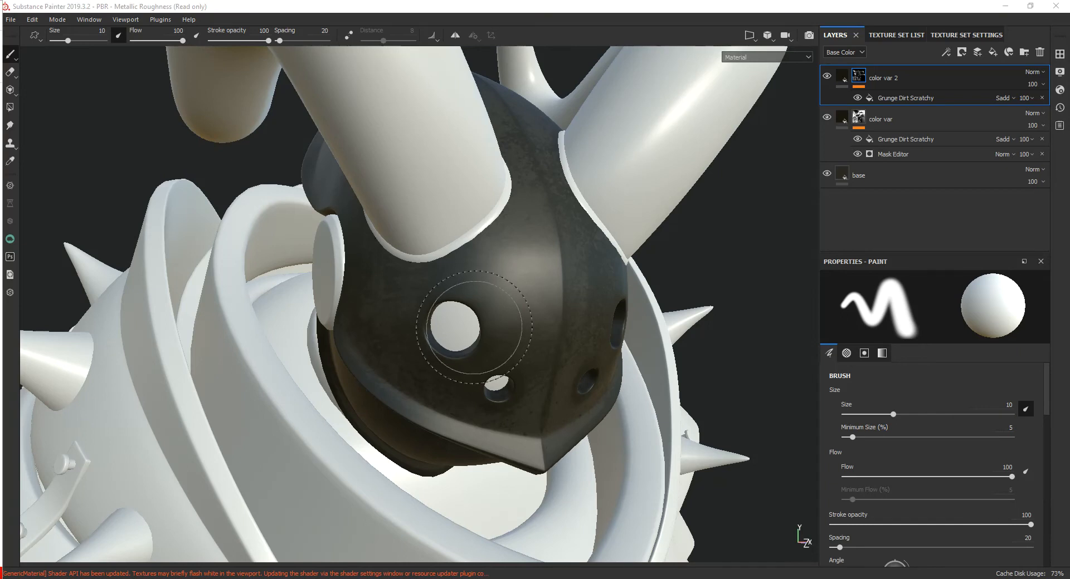
right_click(908, 79)
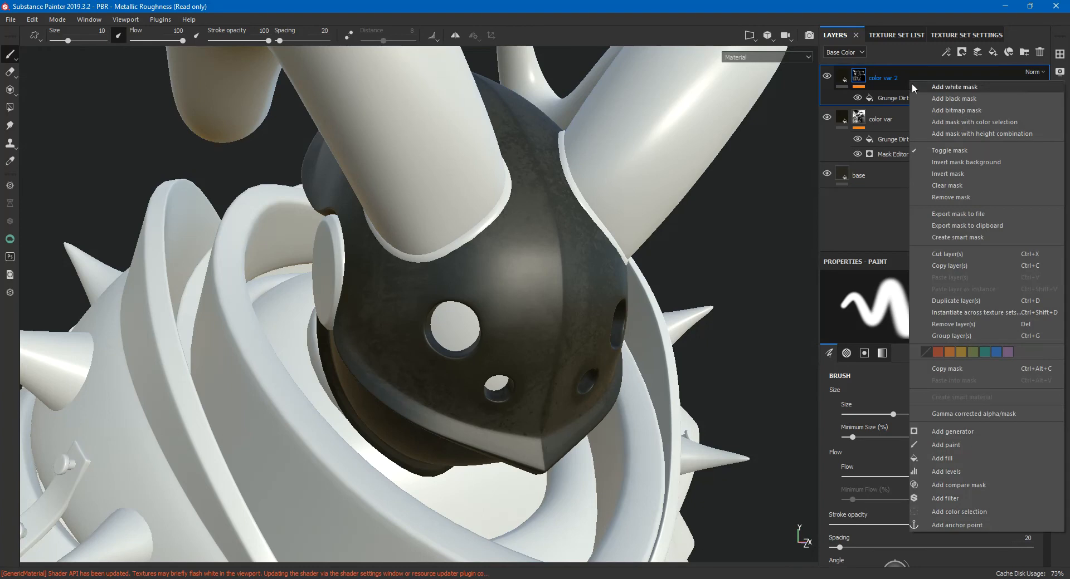
left_click(947, 459)
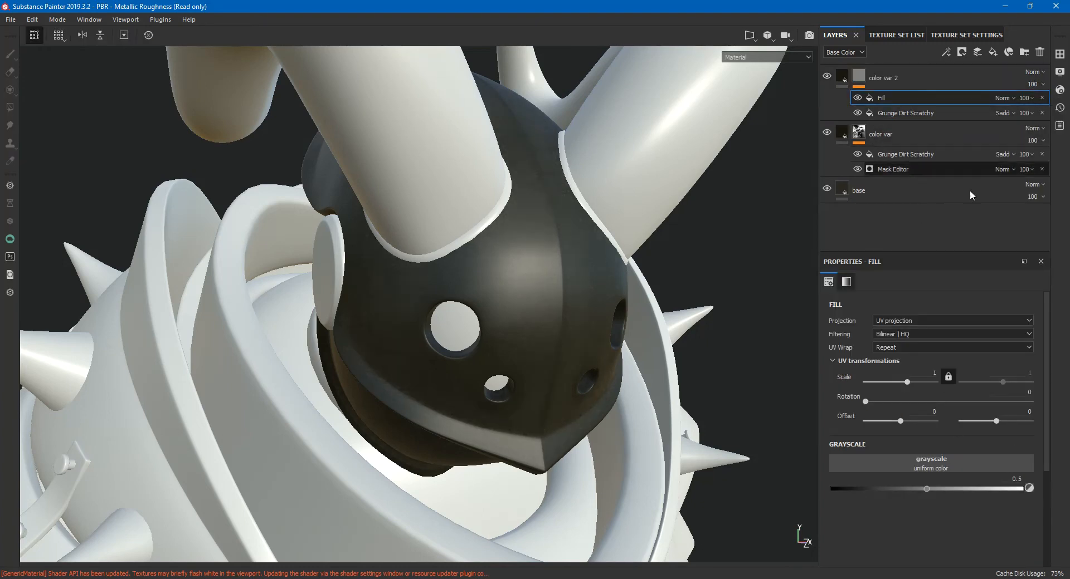
Search the grayscale resources for "grunge concrete" and assign Grunge Concrete Old to the new mask fill
left_click(945, 459)
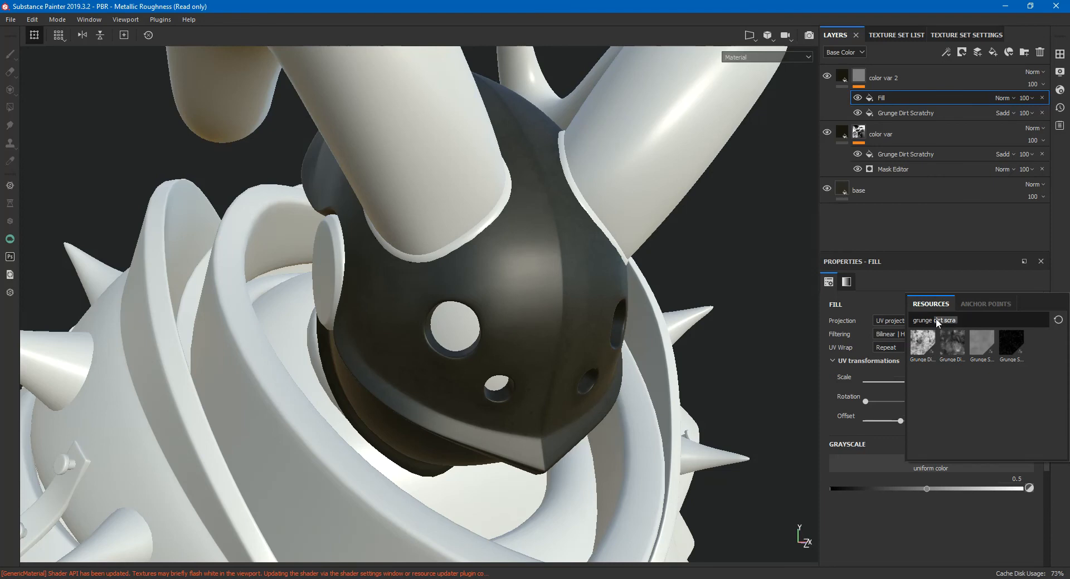
key("BackSpace")
key("BackSpace")
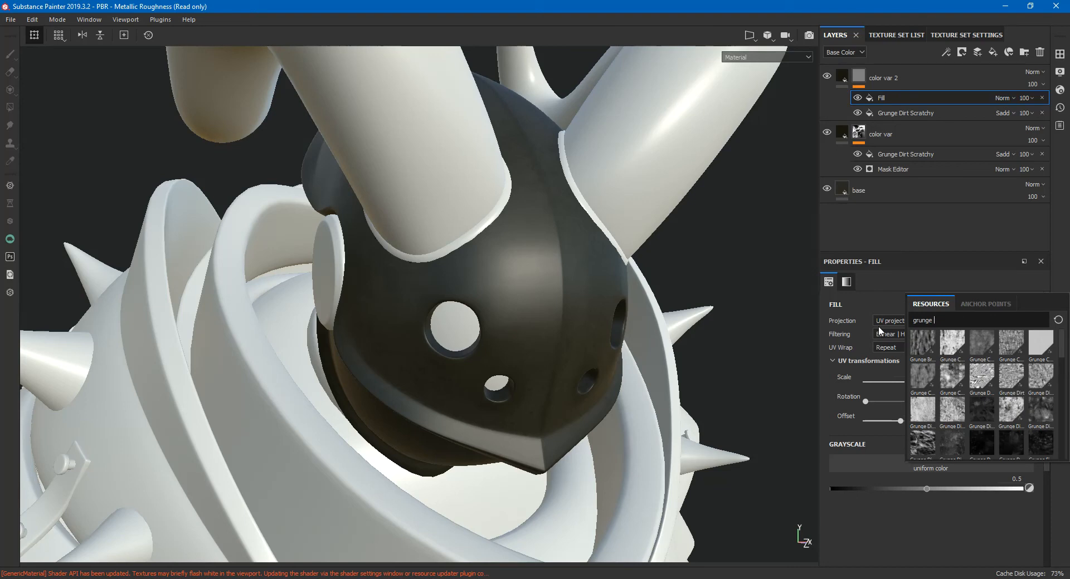
type("conc")
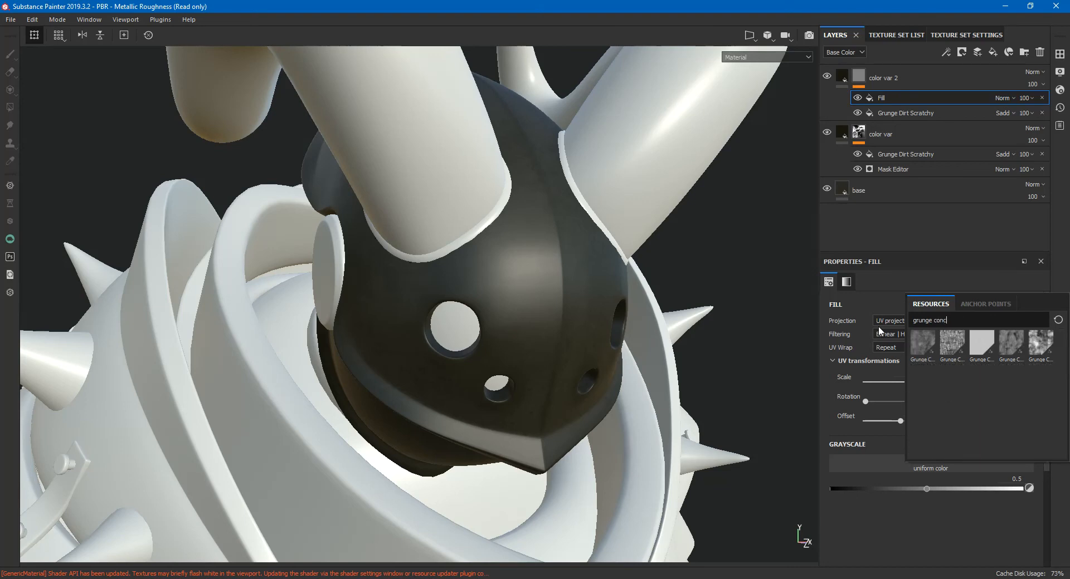
type("rete")
left_click(1040, 345)
Switch the Grunge Concrete Old fill on color var 2's mask to tri-planar projection and set its balance to 0.35
left_click_drag(702, 357, 606, 336, "alt")
right_click_drag(606, 336, 709, 365, "alt")
left_click_drag(709, 365, 738, 372, "alt")
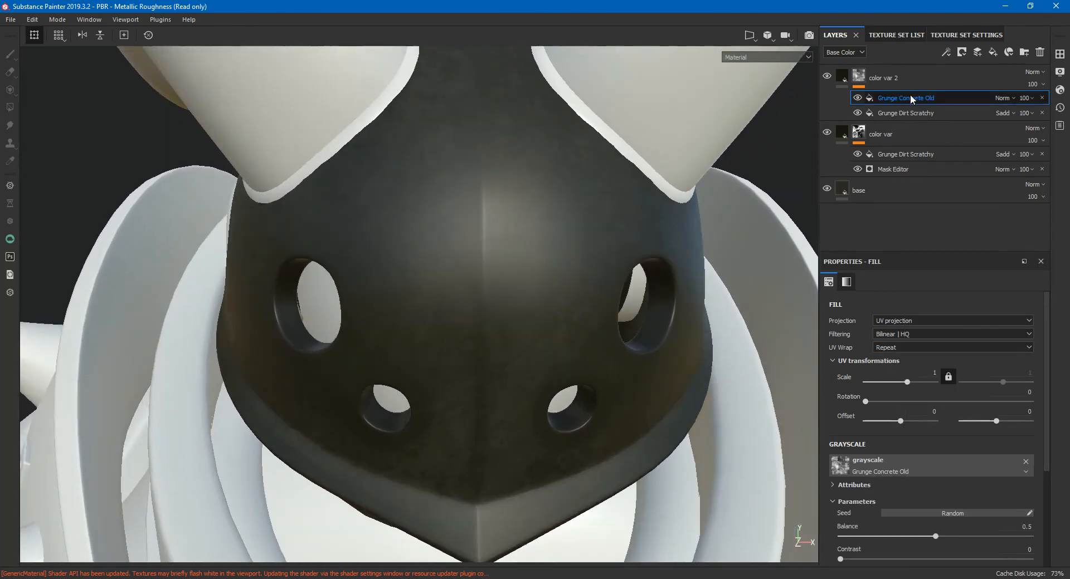
left_click(927, 321)
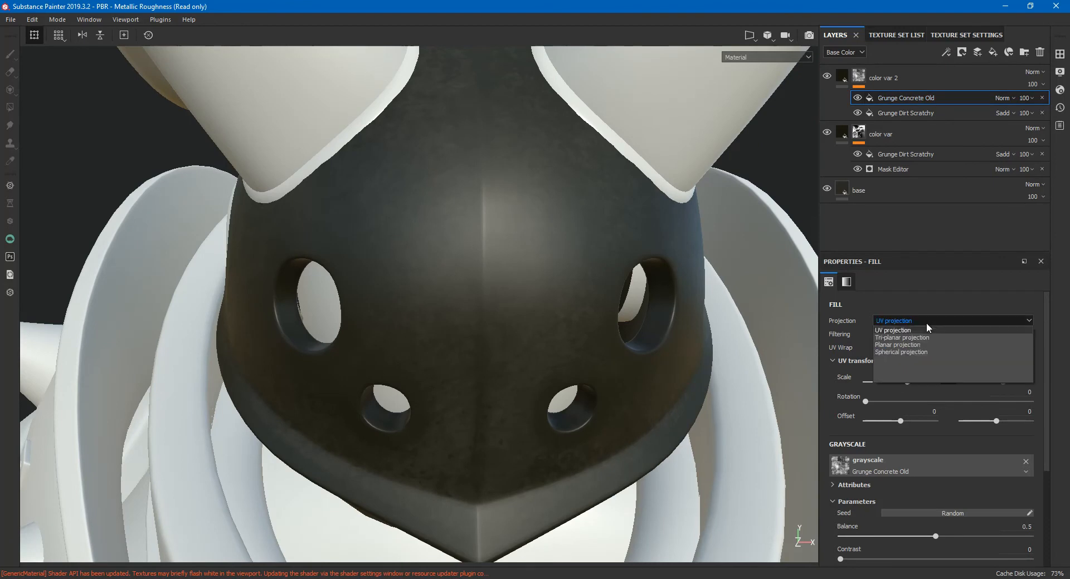
left_click(922, 338)
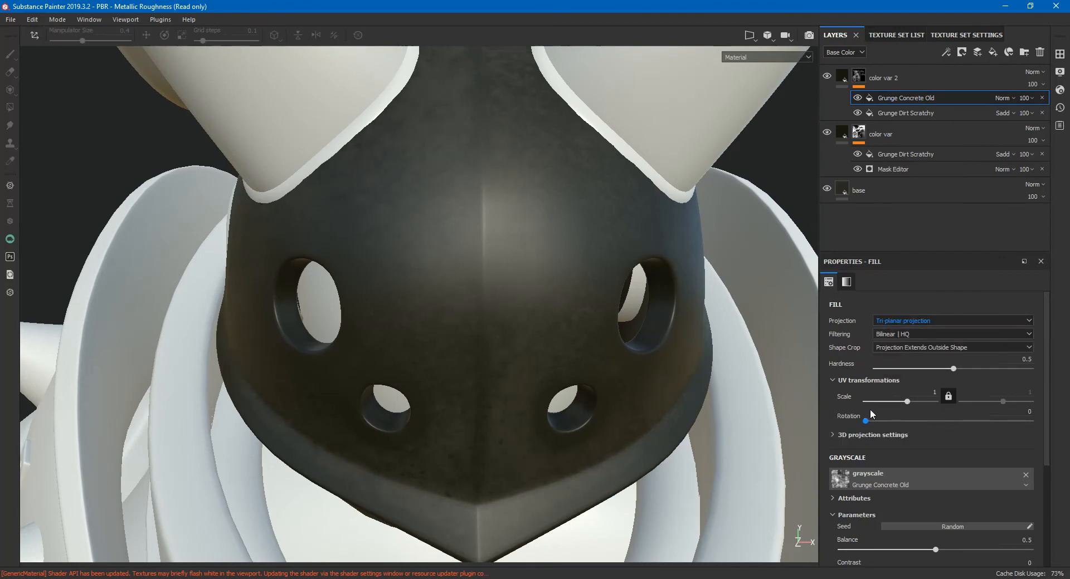
left_click_drag(935, 550, 906, 540)
Try a scale of 0.39 on the Grunge Concrete Old fill, undo it and inspect the helmet from the side
left_click_drag(906, 401, 905, 404)
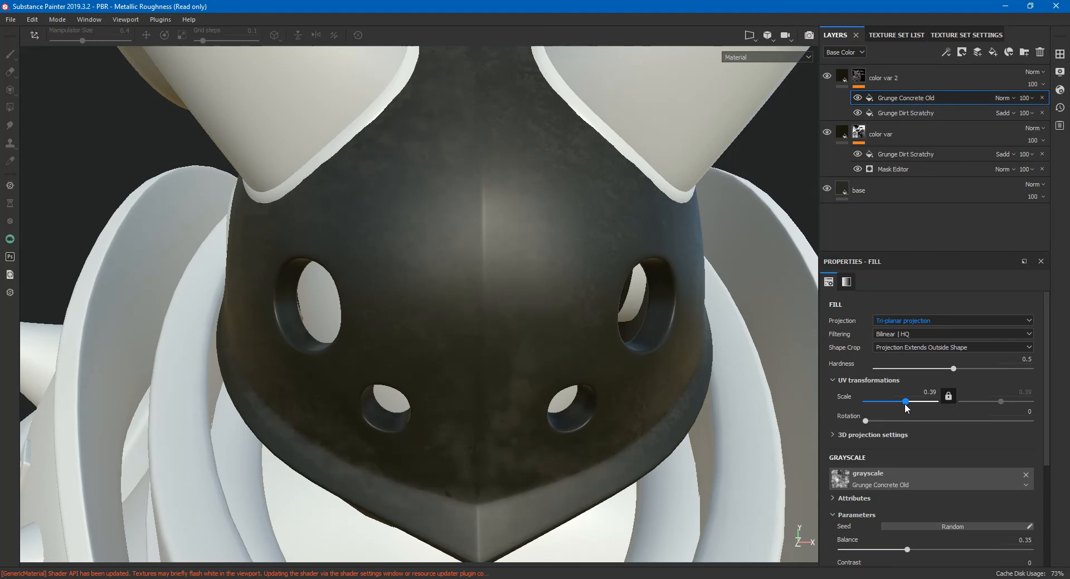
key("ctrl+z")
left_click_drag(596, 444, 584, 305, "alt")
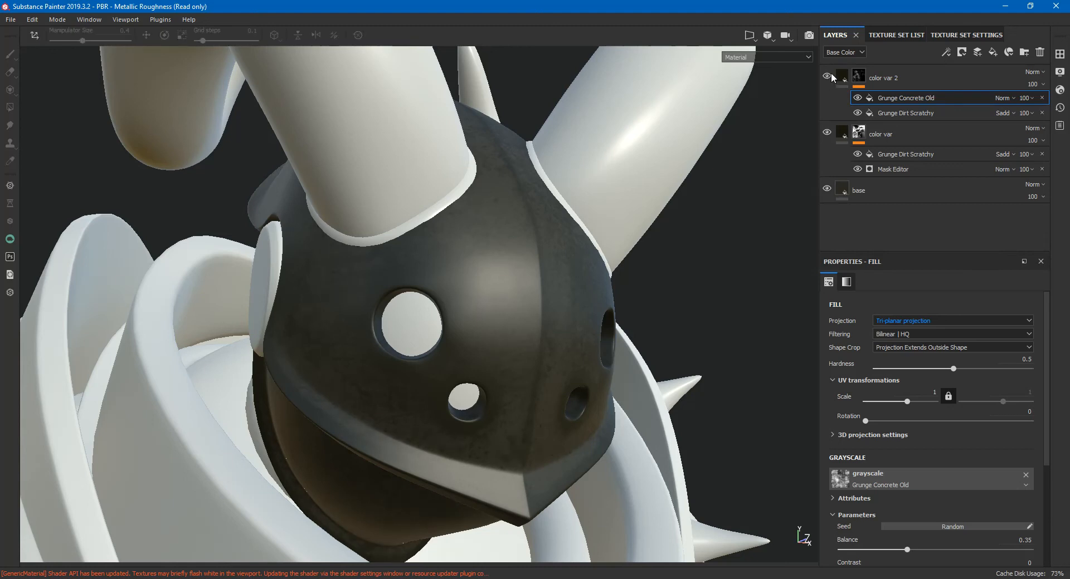
Add a new fill layer and place it at the top of the stack, above color var 2
left_click(841, 78)
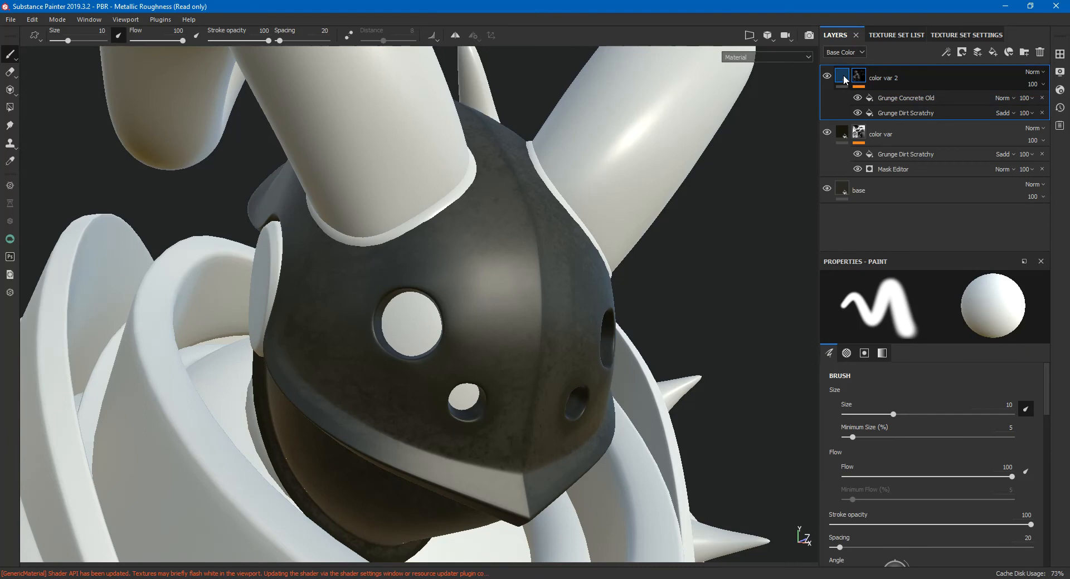
left_click(867, 136)
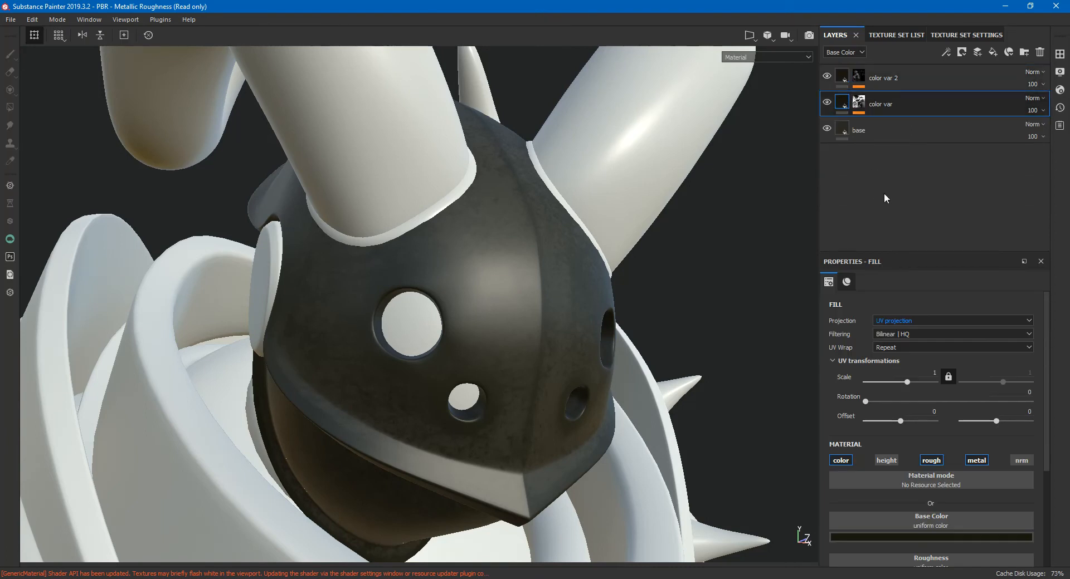
left_click(994, 50)
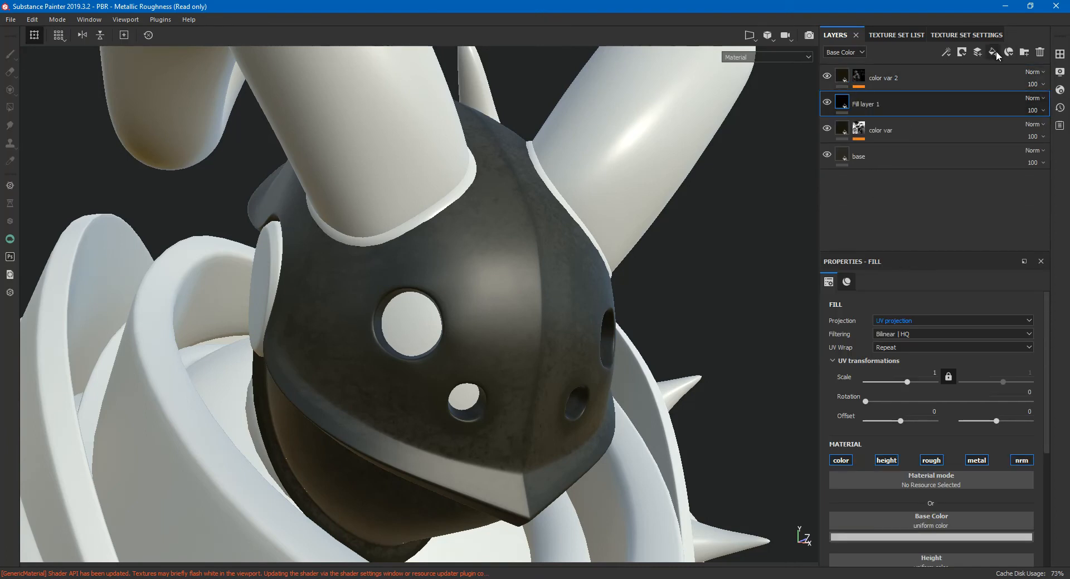
left_click_drag(898, 98, 933, 68)
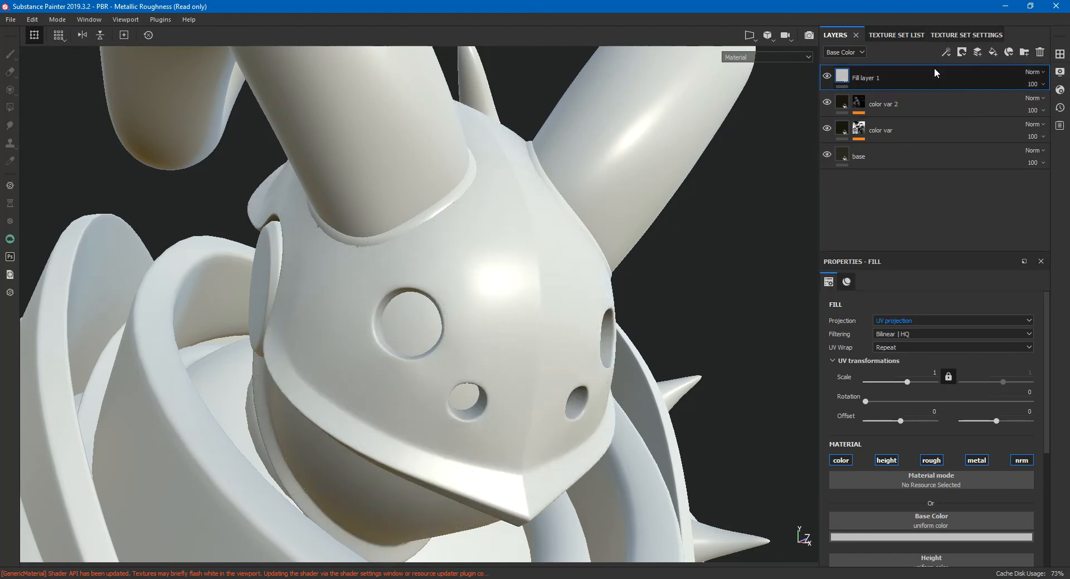
Keep only the height channel active on the new fill layer and set its height to 0.0520
left_click(840, 460)
left_click(931, 461)
left_click(1021, 461)
left_click(976, 460)
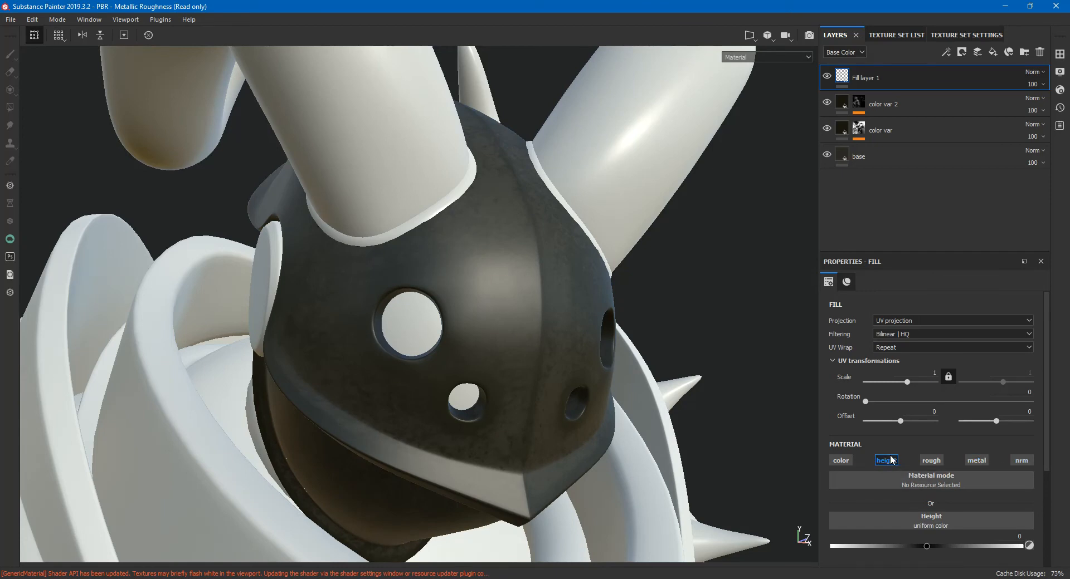
scroll(951, 448, "down", 3)
left_click_drag(928, 412, 929, 413)
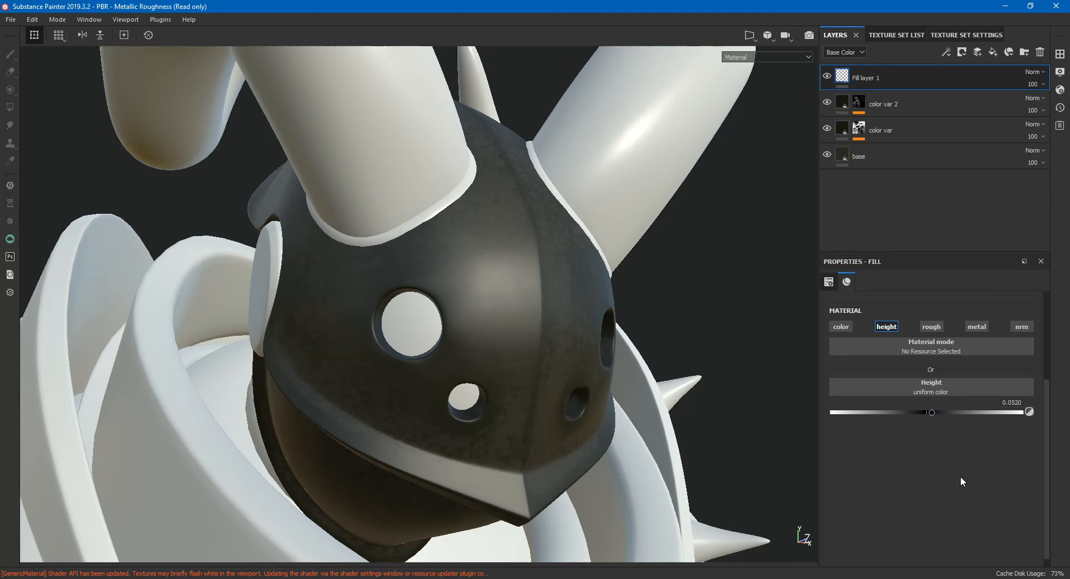
scroll(951, 478, "up", 3)
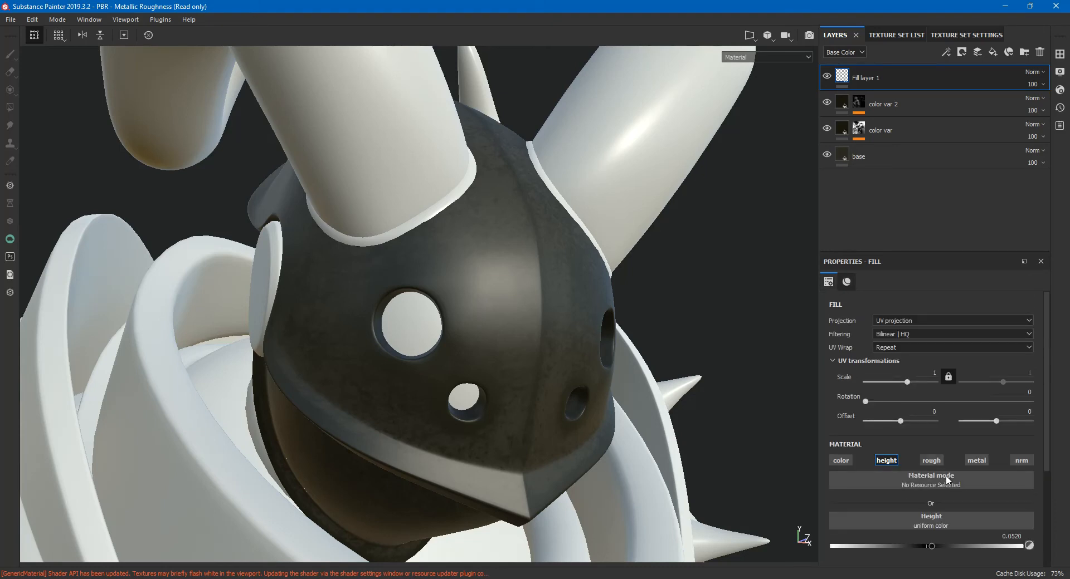
Add a black mask to the new fill layer and add a fill to that mask
right_click(863, 80)
left_click(902, 89)
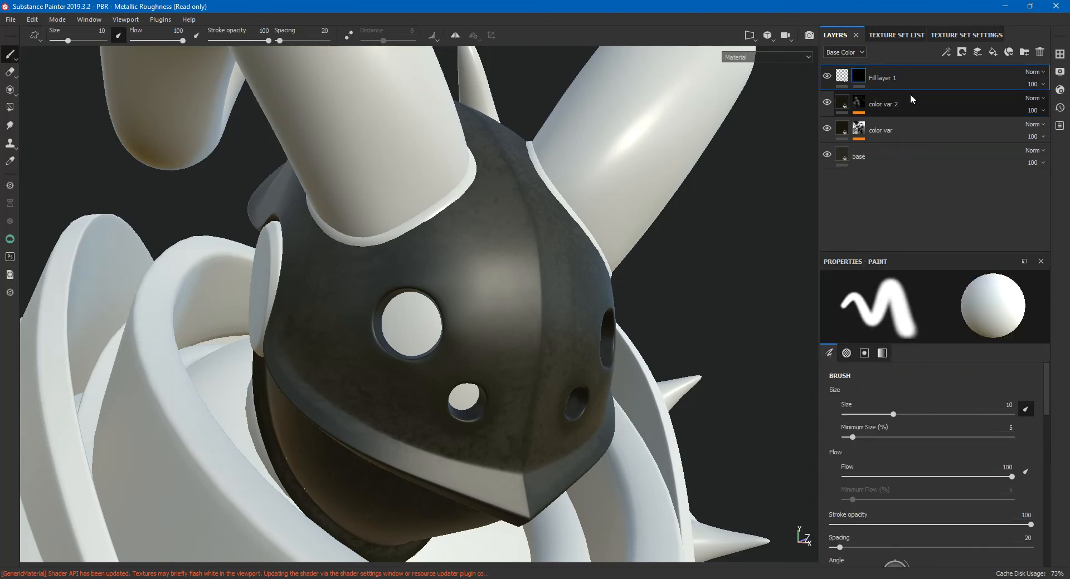
right_click(860, 79)
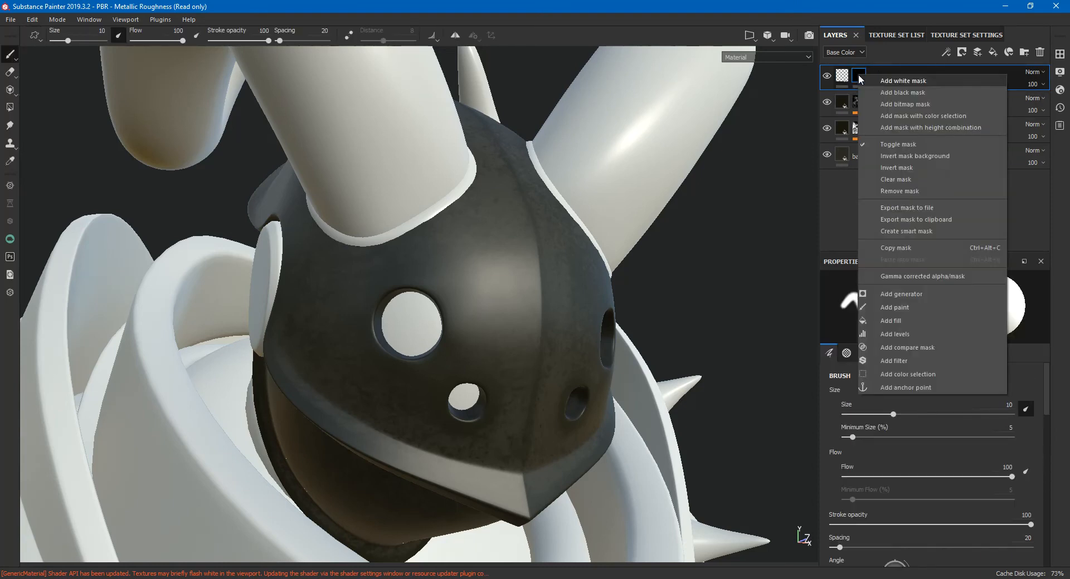
left_click(902, 320)
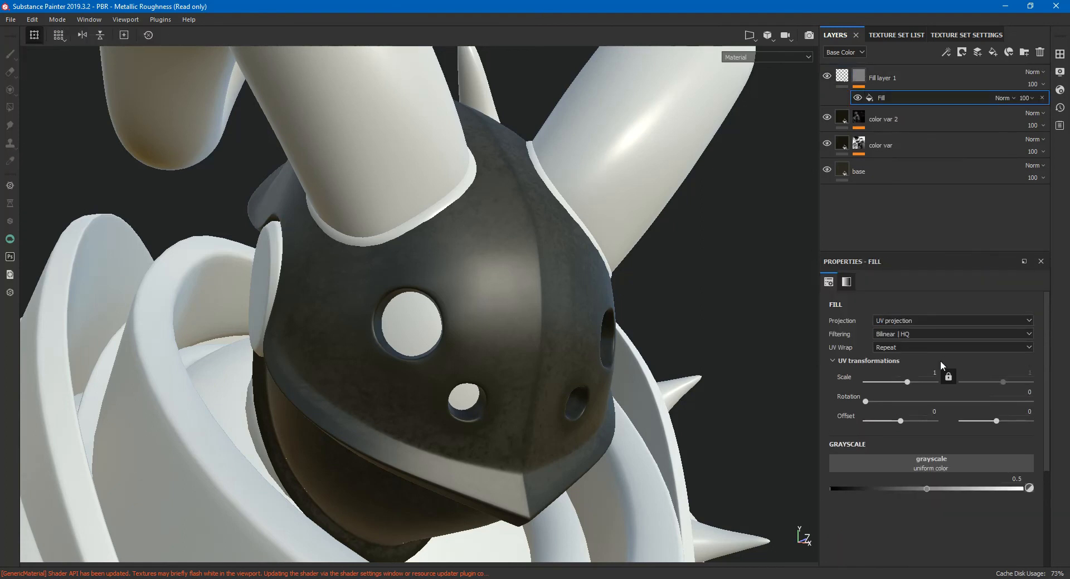
Search the grayscale resources for "bnw" and assign BnW Spots 1 to the mask fill
left_click(936, 466)
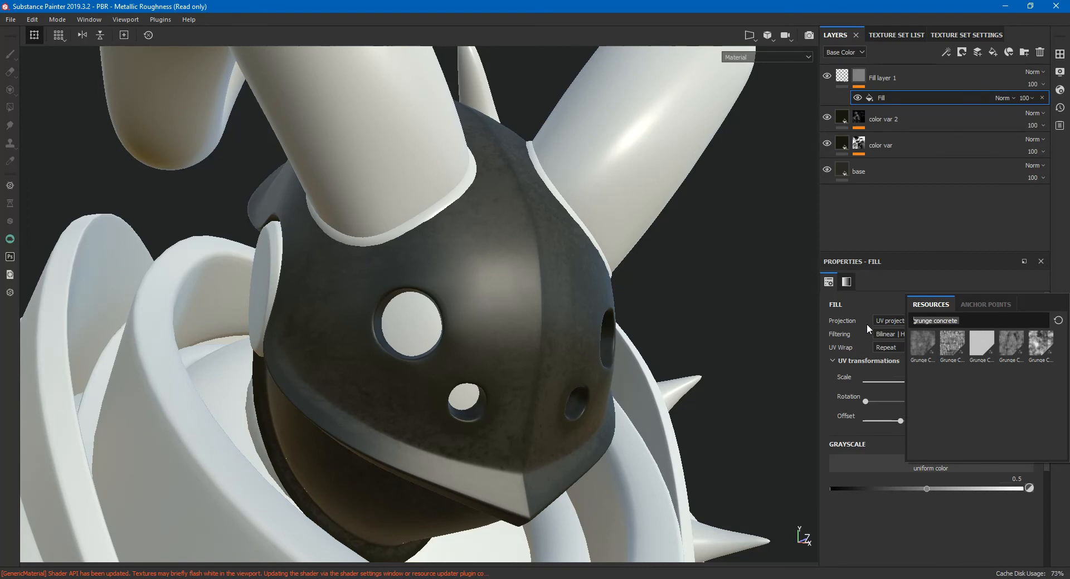
type("bn")
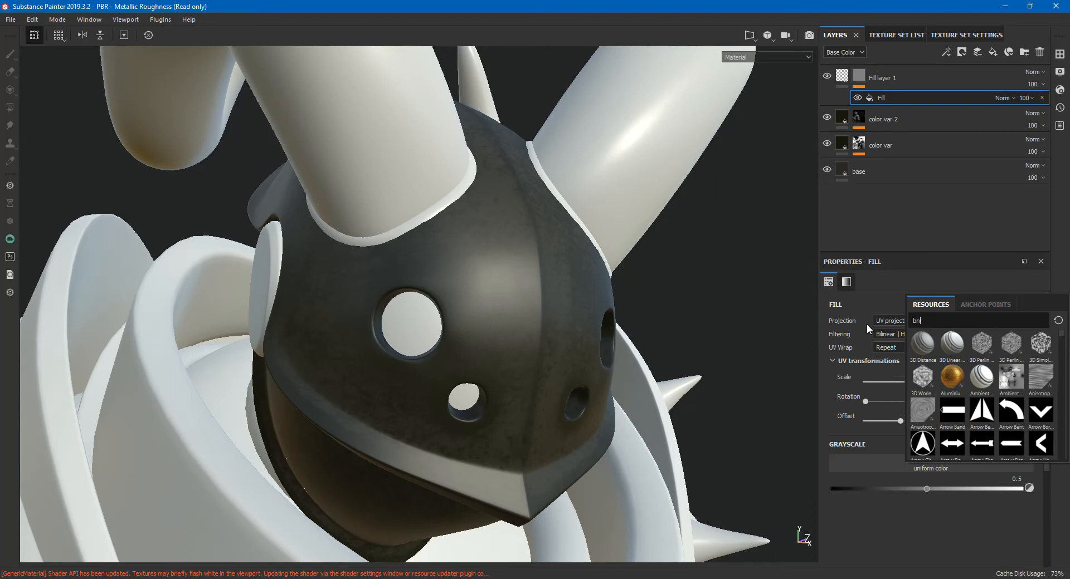
type("w")
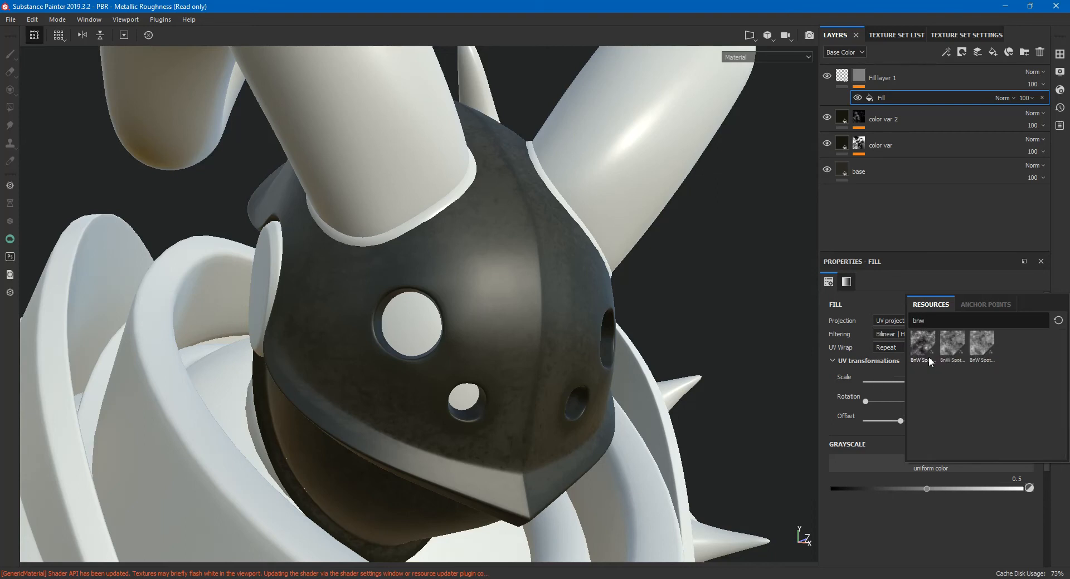
mouse_move(929, 363)
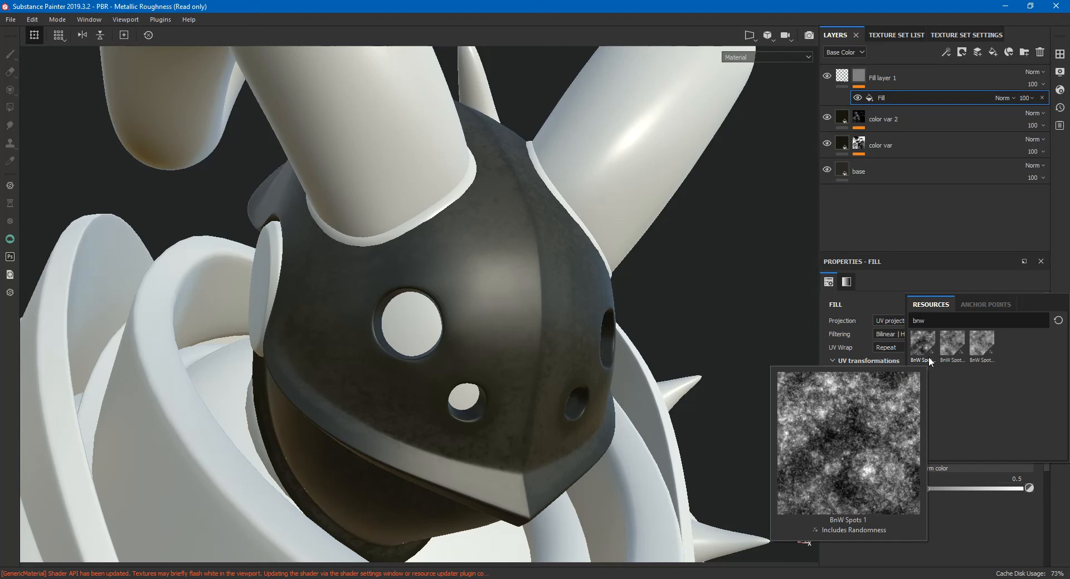
left_click(932, 352)
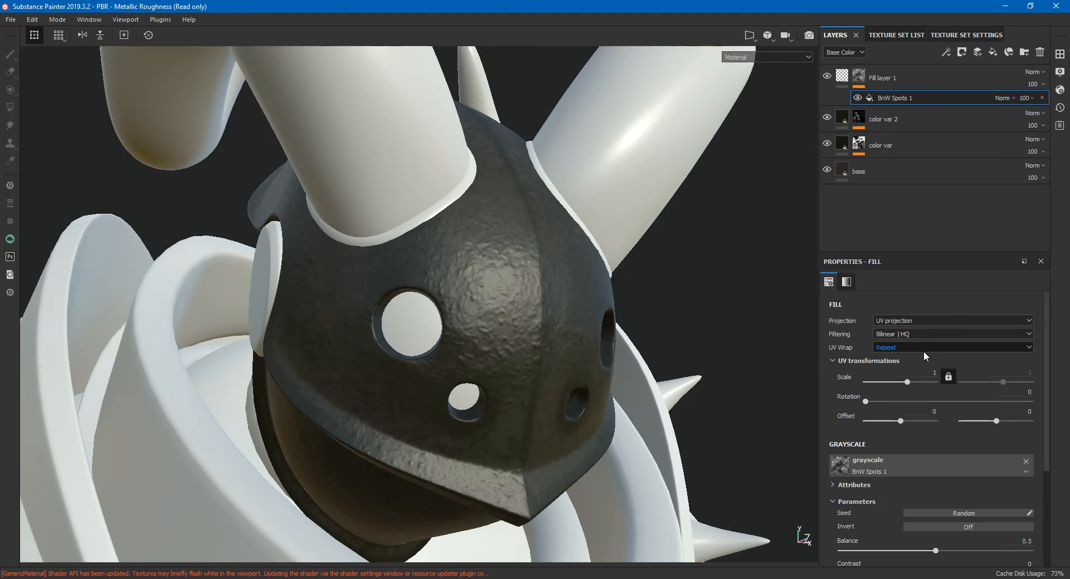
Set the BnW Spots 1 fill's scale to 11.79 and its balance to 0.87
scroll(620, 296, "down", 2)
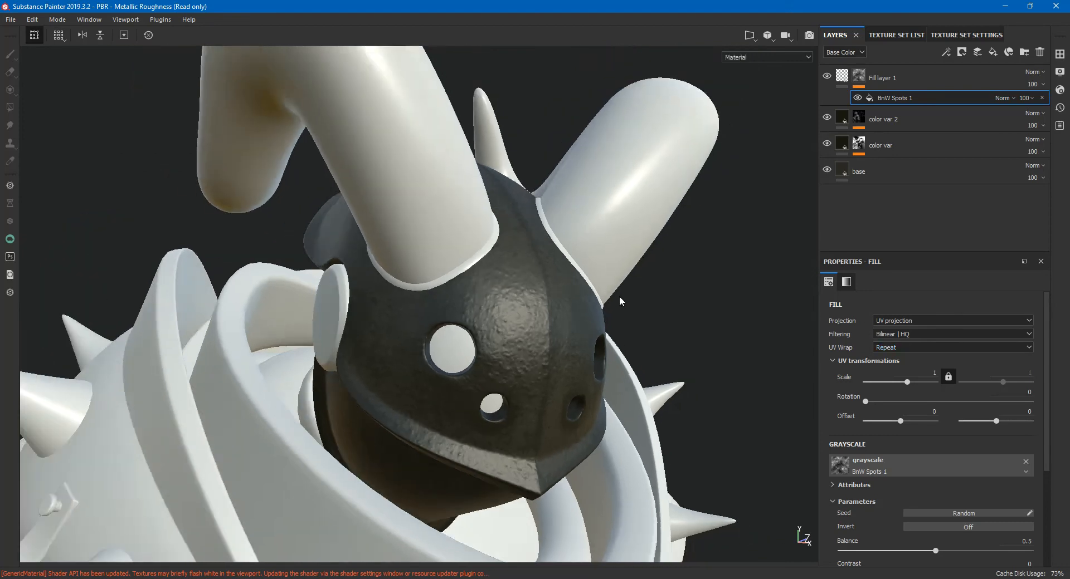
scroll(620, 296, "up", 3)
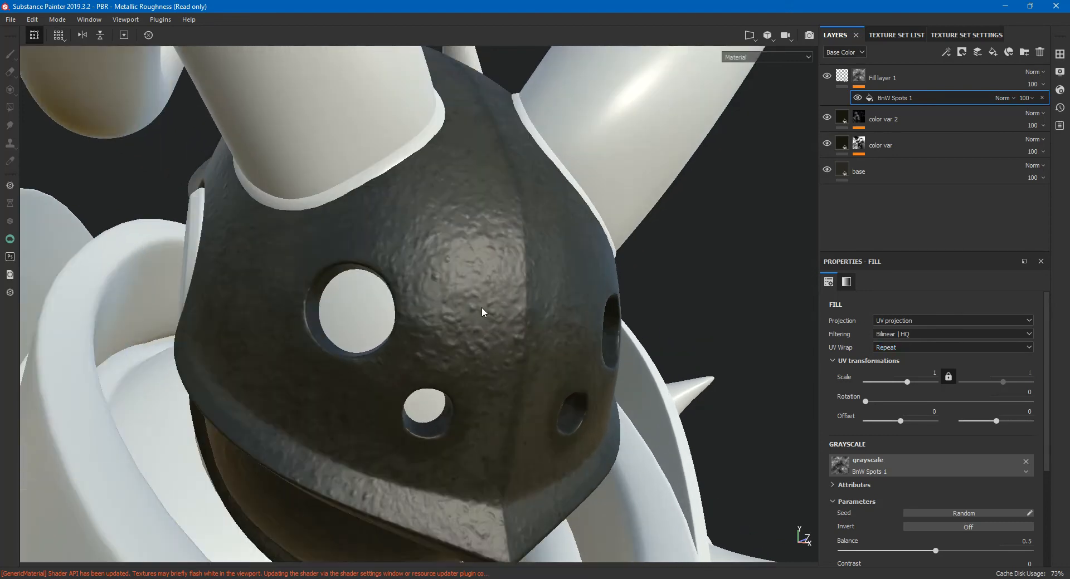
left_click_drag(910, 382, 915, 382)
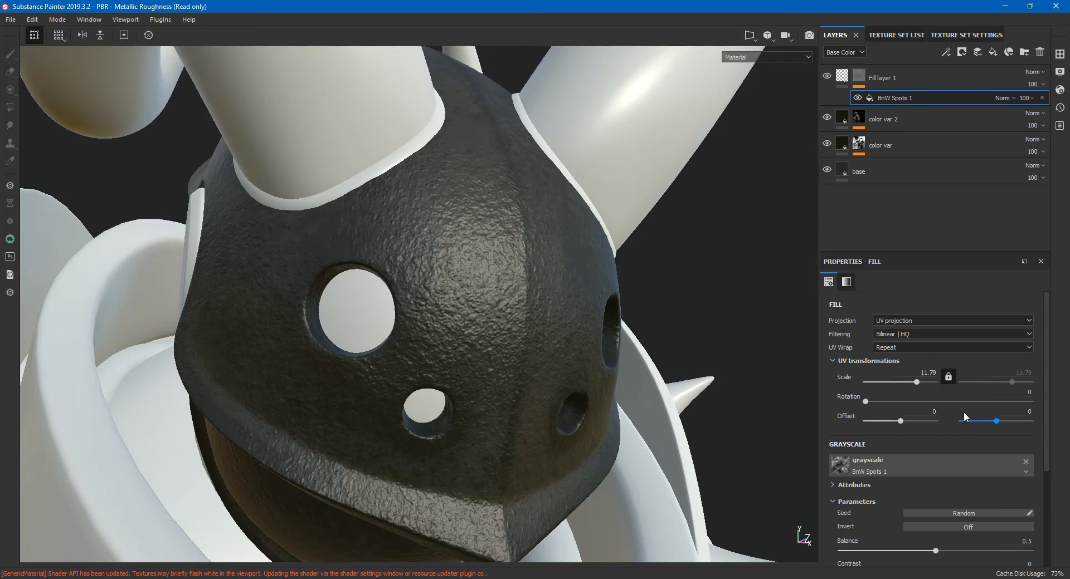
scroll(938, 503, "down", 1)
left_click_drag(936, 526, 1009, 530)
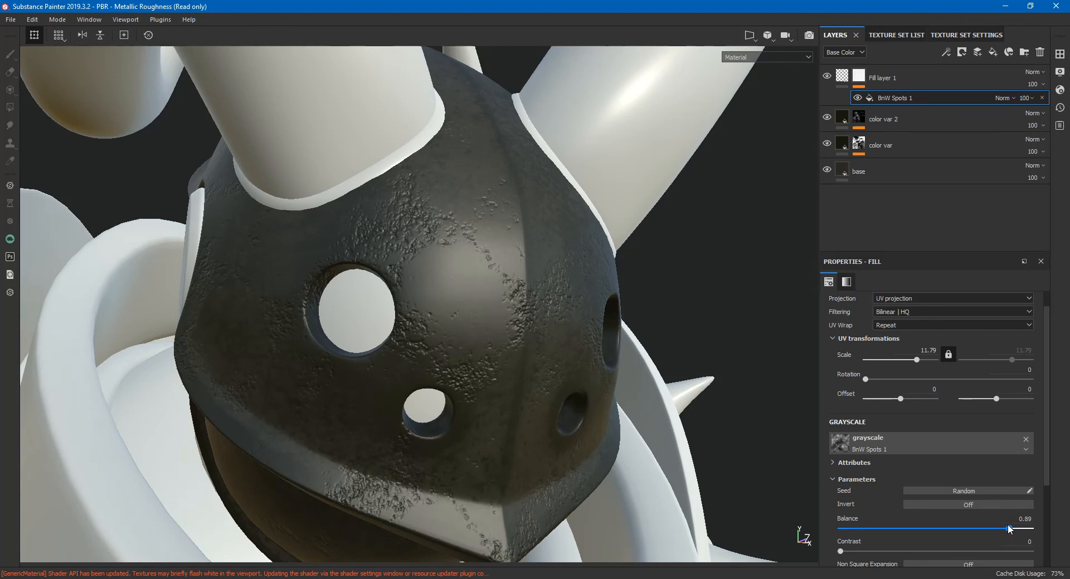
mouse_move(1007, 527)
left_mouse_down()
mouse_move(964, 527)
mouse_move(1007, 526)
left_mouse_up()
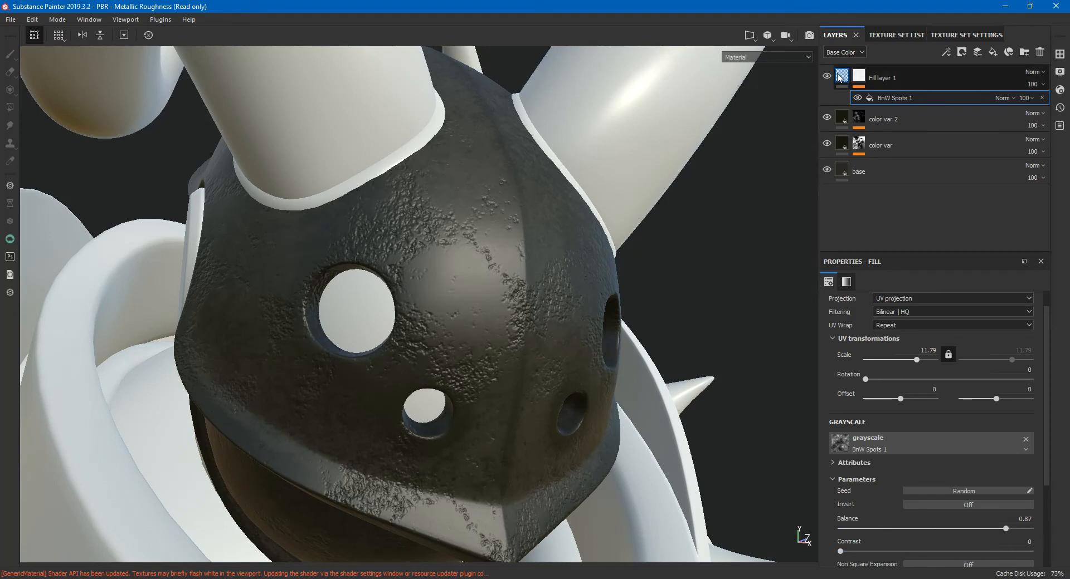
Rename the spotted fill layer as "height"
left_click(878, 79)
double_click(890, 78)
type("hei")
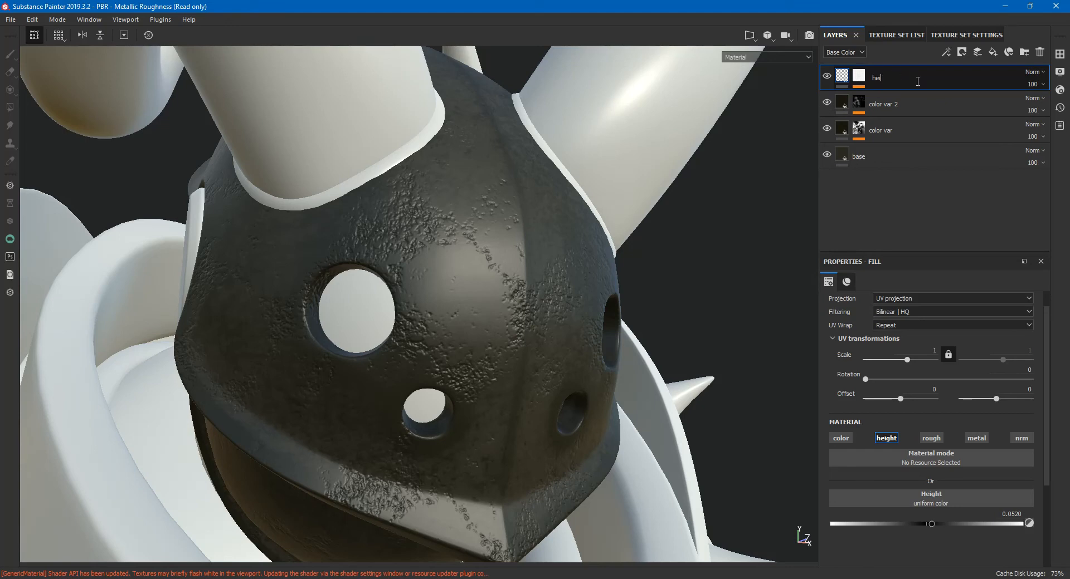
type("ght")
key("Return")
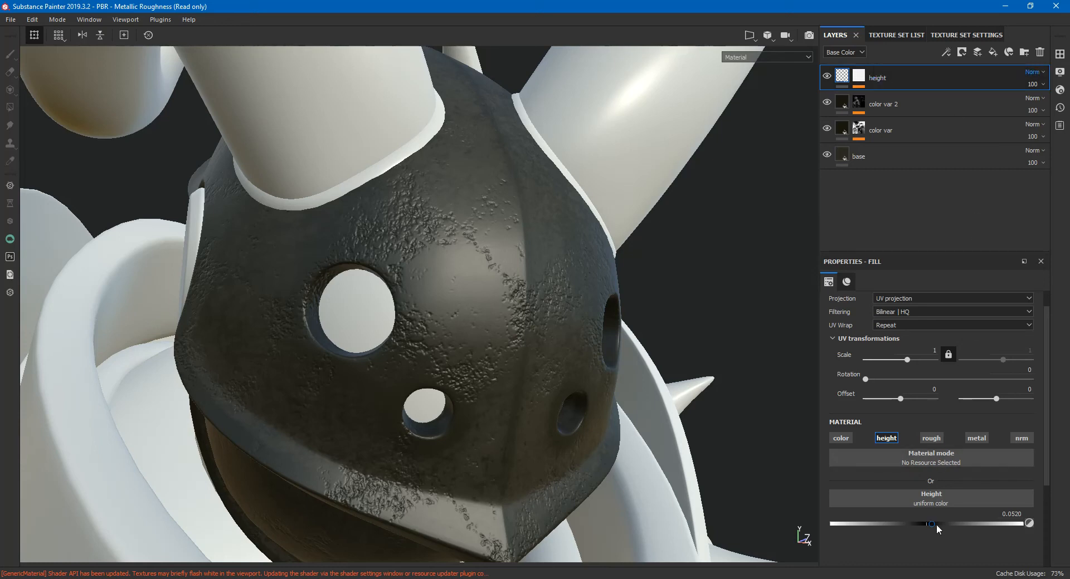
Set the height layer's height value to 0.0347 and inspect the surface relief under rotated lighting
left_click_drag(932, 526, 931, 526)
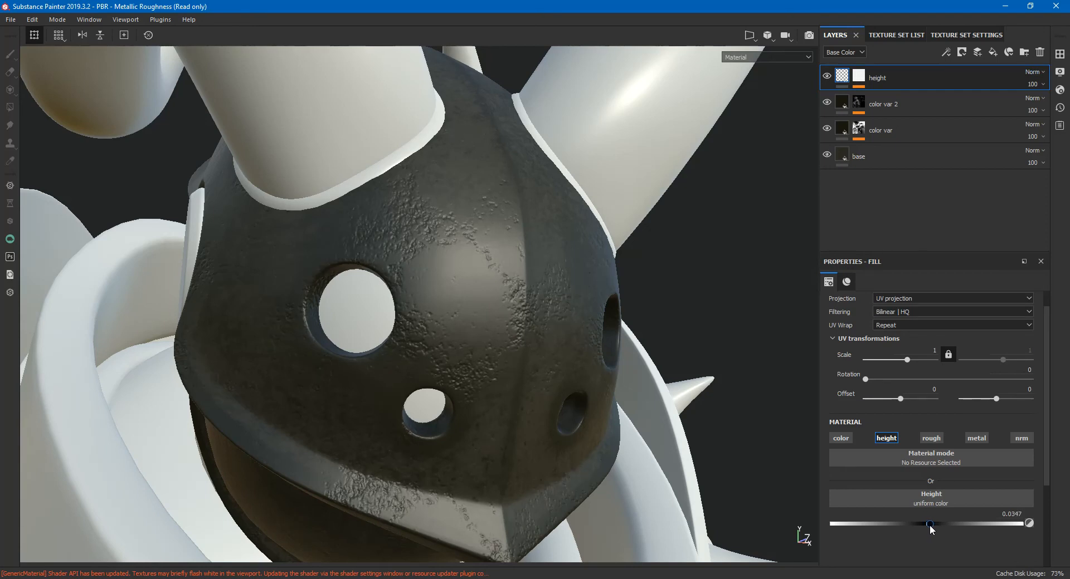
left_click_drag(629, 462, 519, 430, "alt")
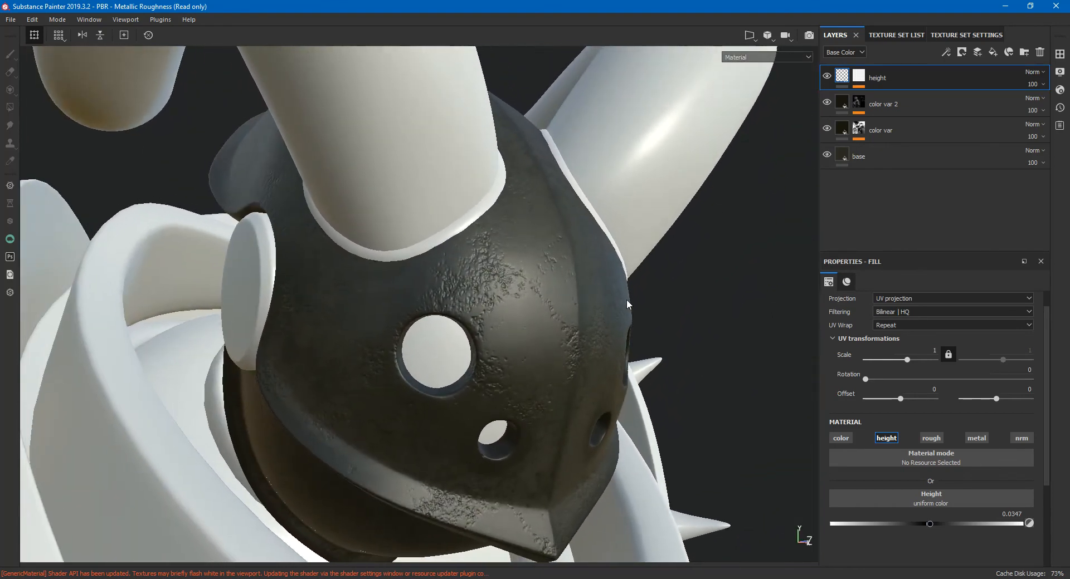
mouse_move(630, 305)
right_mouse_down("shift")
mouse_move(622, 316)
mouse_move(641, 322)
right_mouse_up("shift")
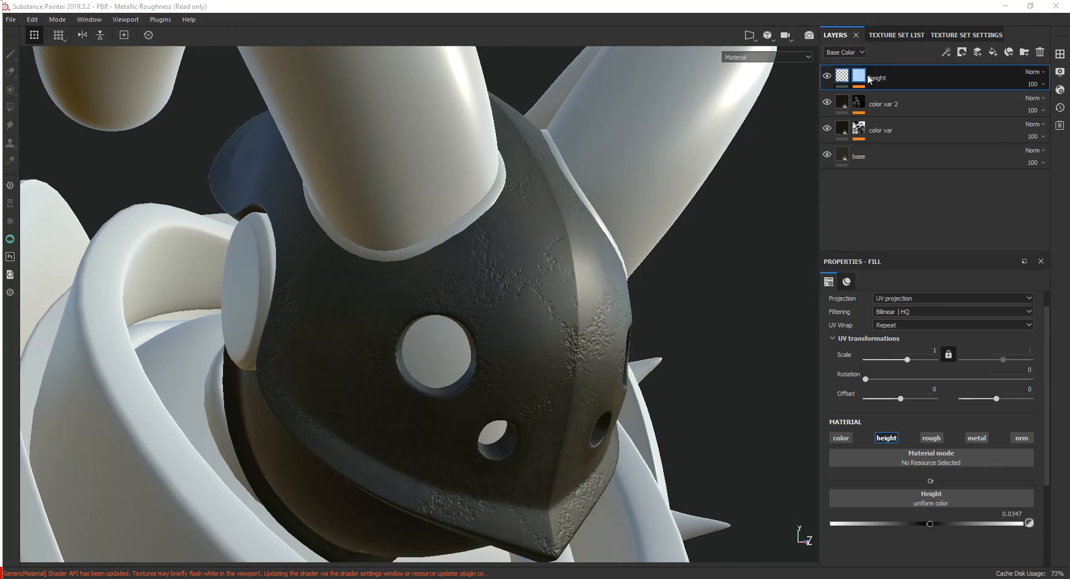
Add a fill layer above the height layer and name it "rough"
left_click(922, 78)
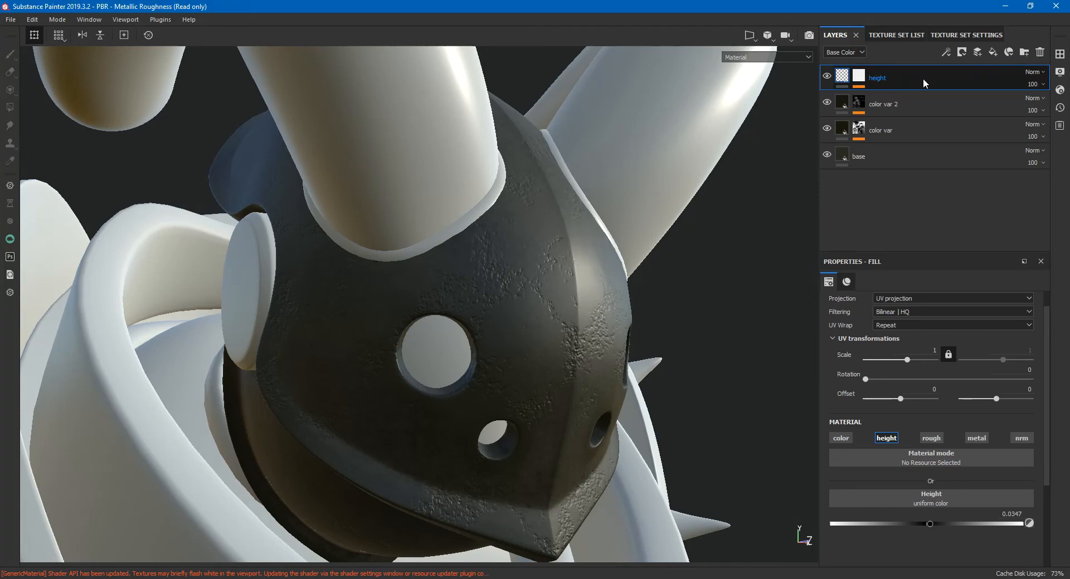
left_click(991, 52)
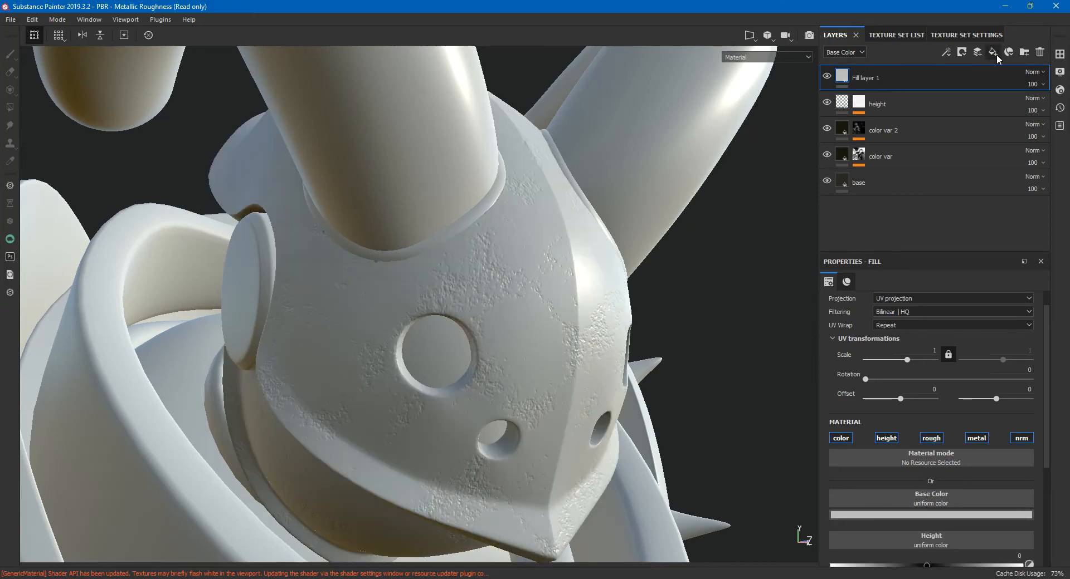
double_click(872, 79)
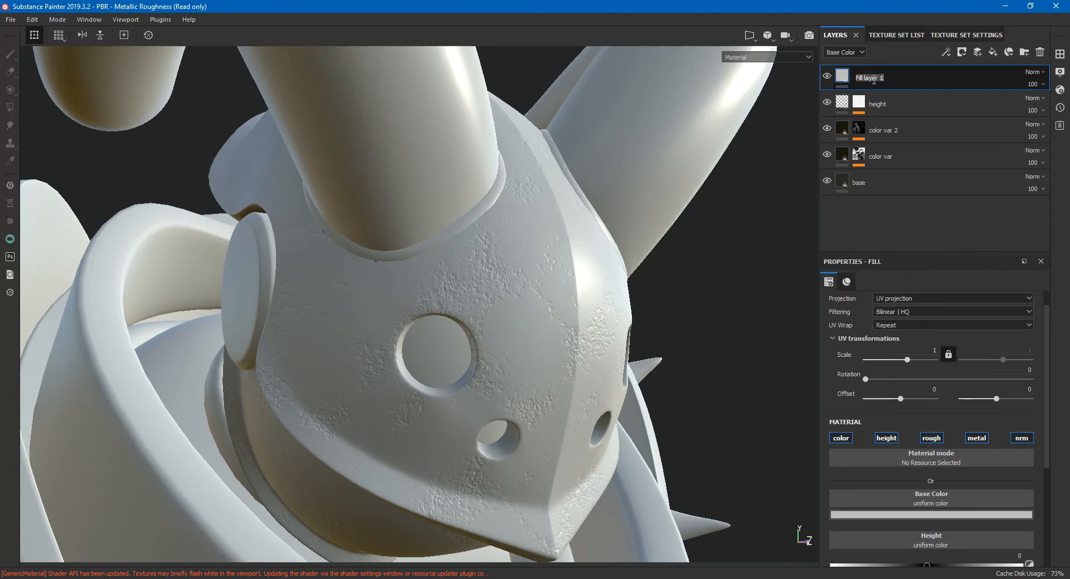
type("rough")
key("Return")
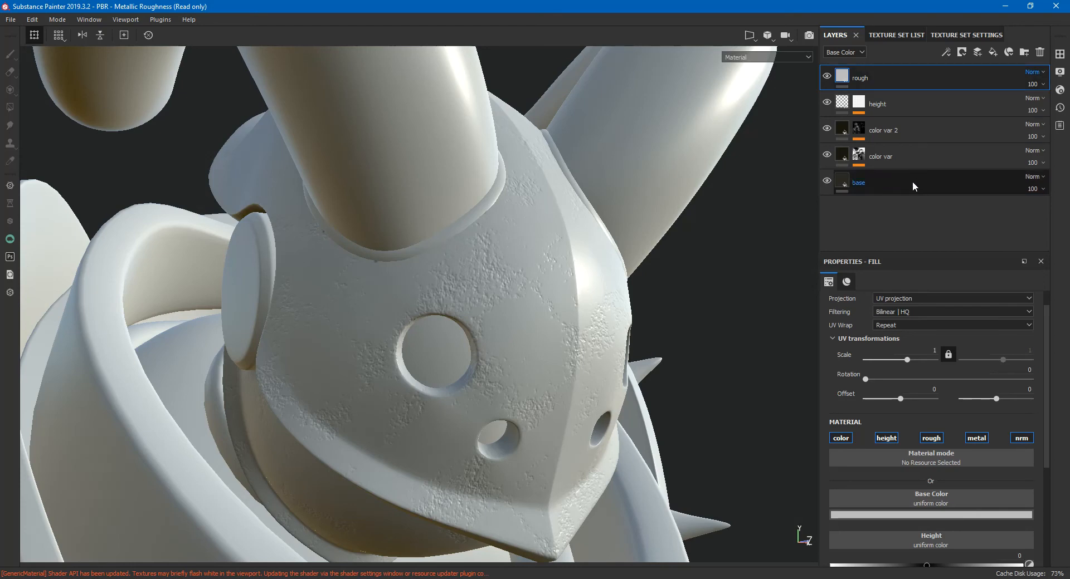
Limit the rough layer to the roughness channel and set its roughness to 0.5058
left_click(841, 438)
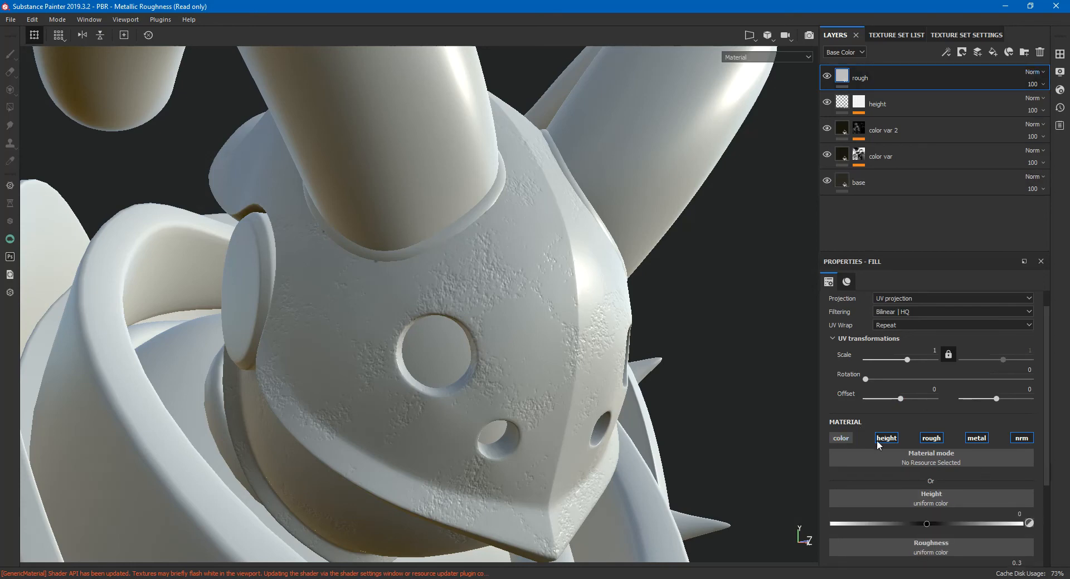
left_click(886, 438)
left_click(1031, 440)
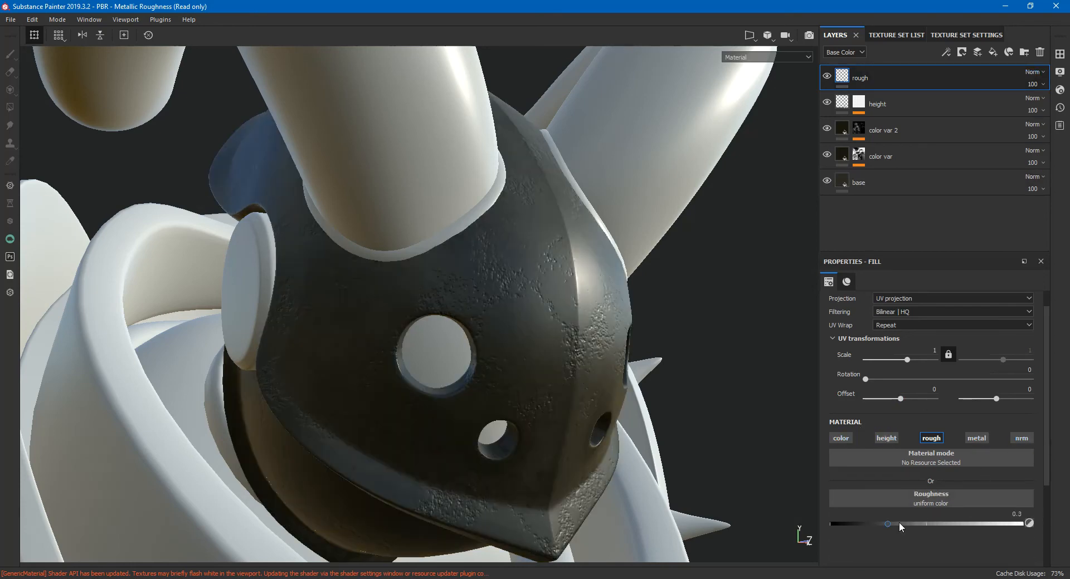
left_click_drag(887, 523, 910, 523)
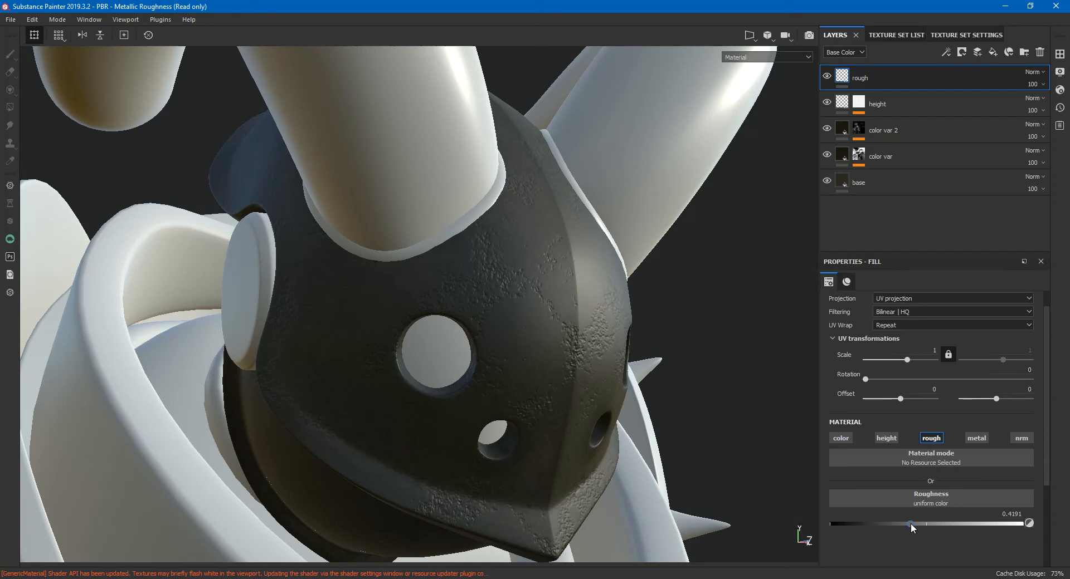
left_click_drag(910, 524, 927, 521)
left_click_drag(665, 435, 624, 437, "alt")
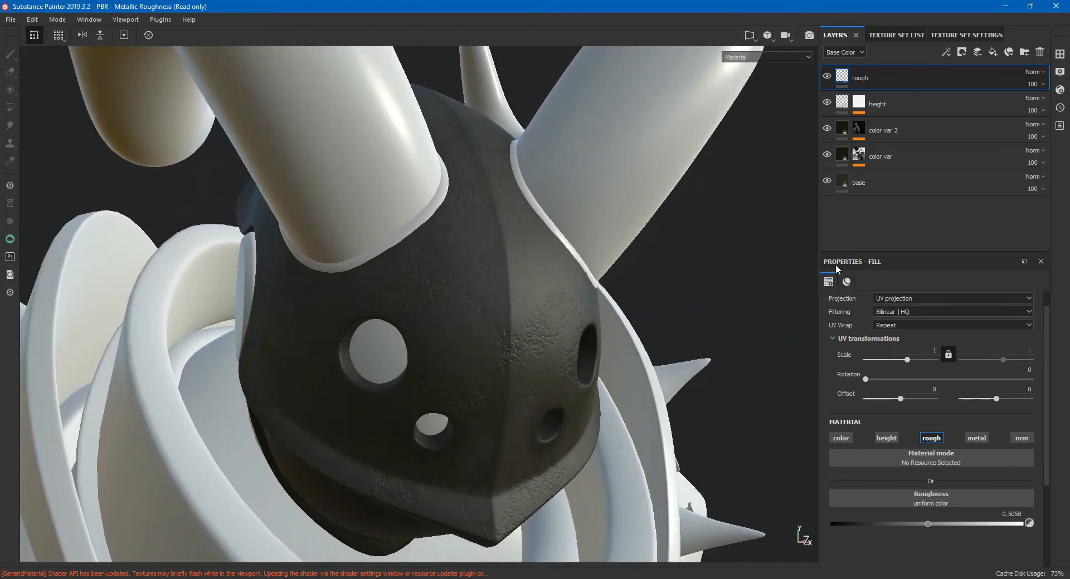
Give the rough layer a black mask driven by a Dirt generator
right_click(872, 78)
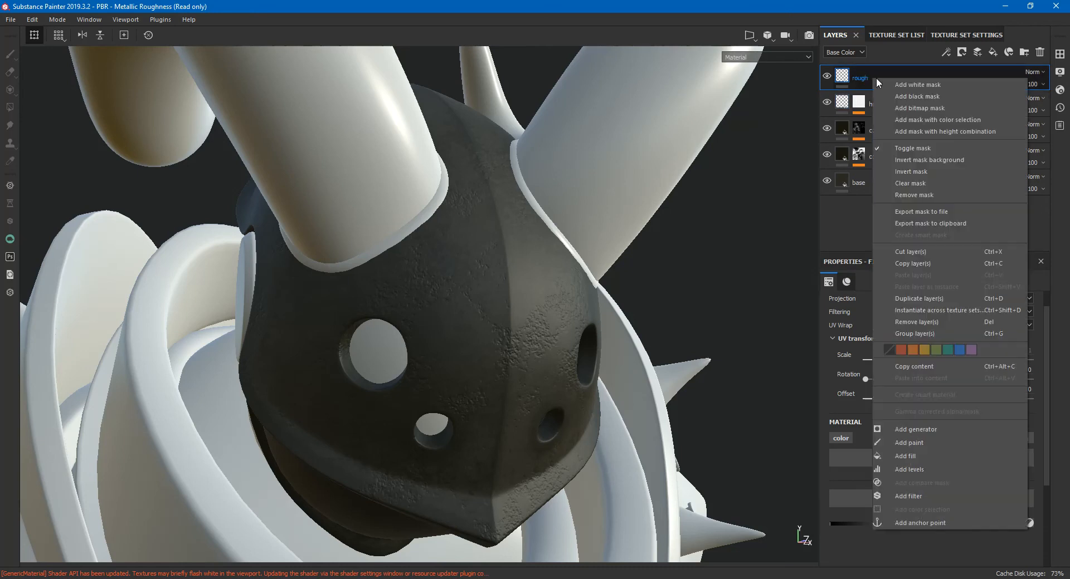
left_click(927, 92)
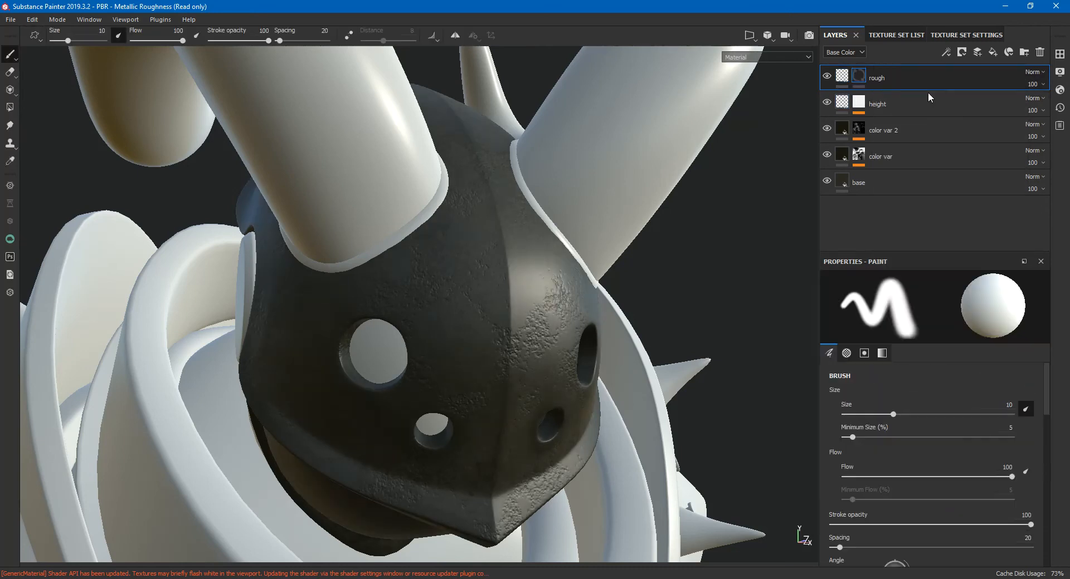
right_click(857, 75)
left_click(891, 295)
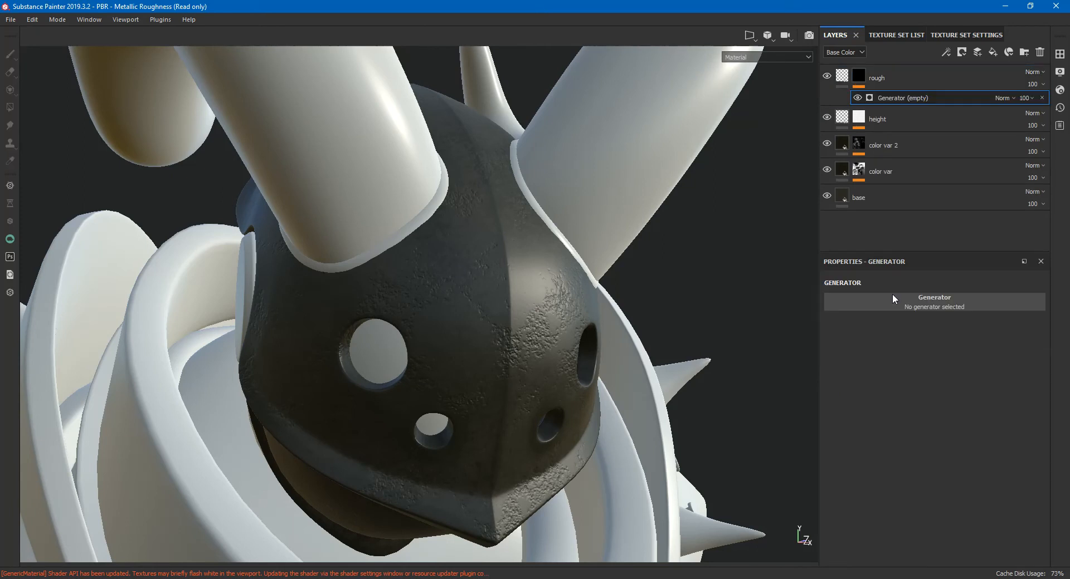
left_click(906, 306)
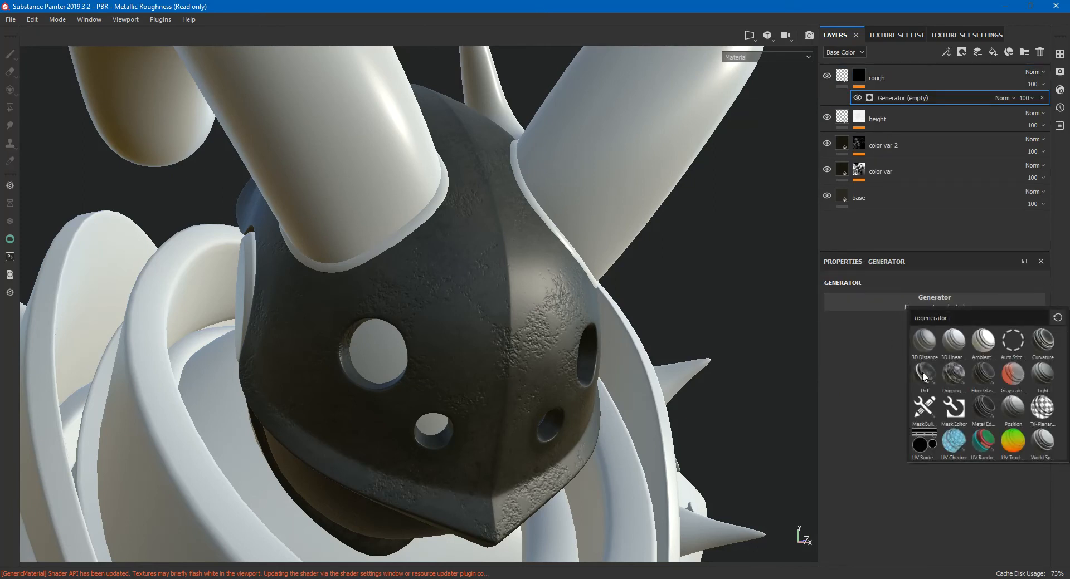
mouse_move(923, 377)
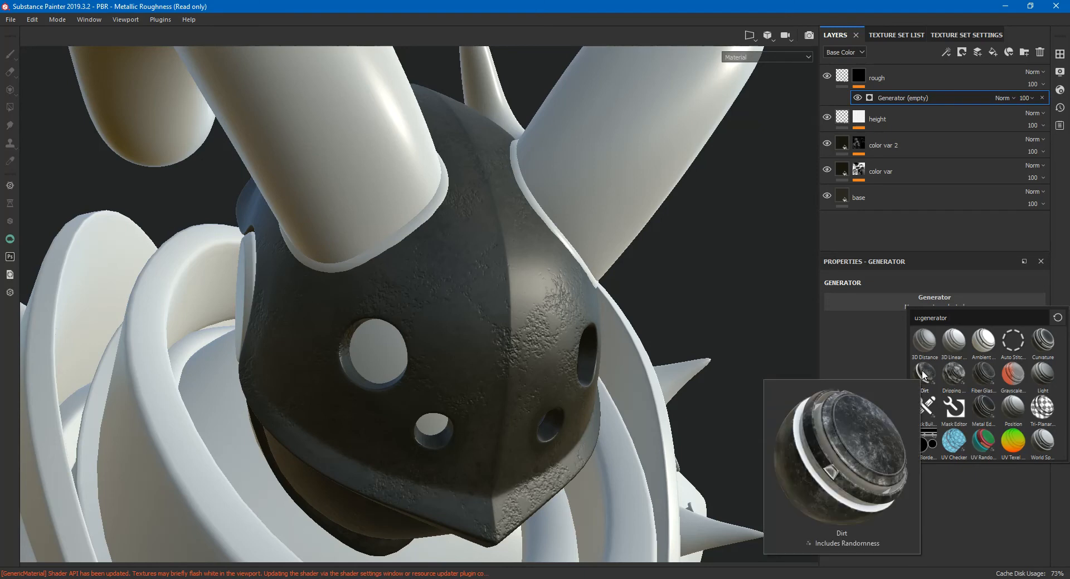
left_click(923, 378)
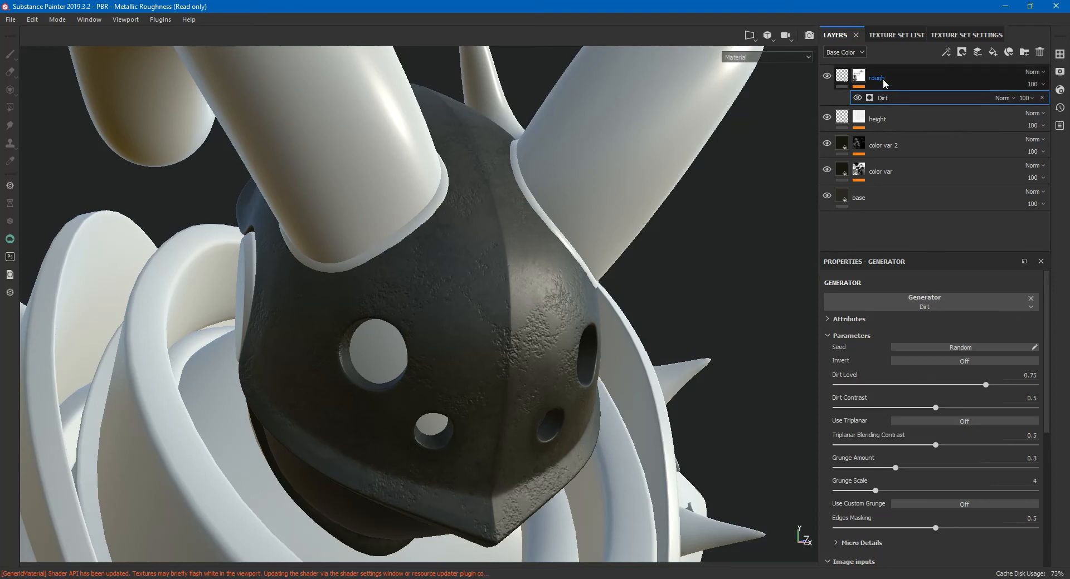
Preview the rough mask and set the Dirt generator's level to 0.79 and contrast to 0.82, with triplanar on
left_click(858, 78, "alt")
mouse_move(642, 347)
left_mouse_down("alt")
mouse_move(713, 395)
mouse_move(680, 370)
mouse_move(781, 275)
left_mouse_up("alt")
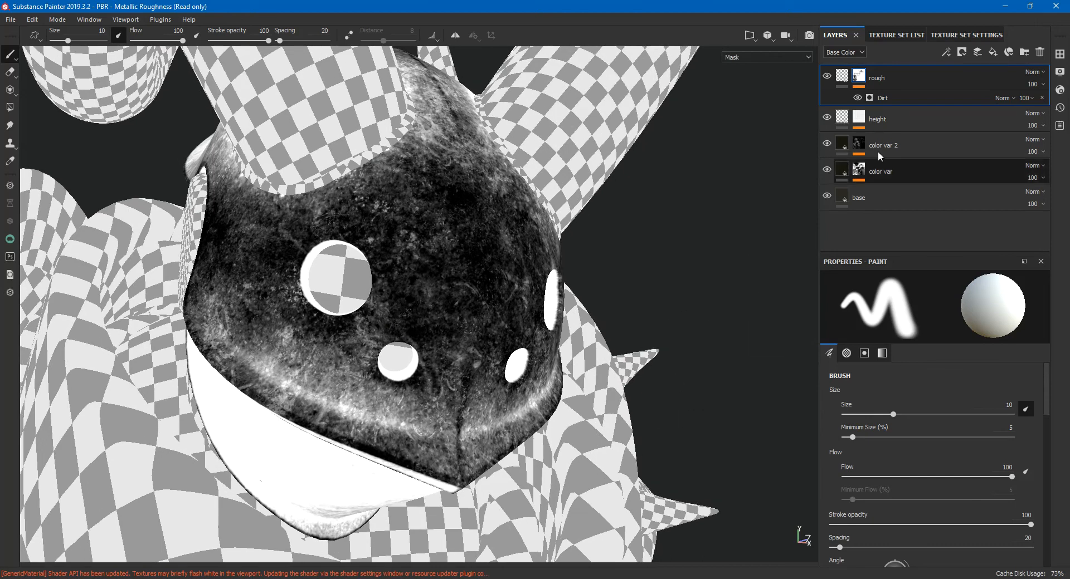
left_click(884, 100)
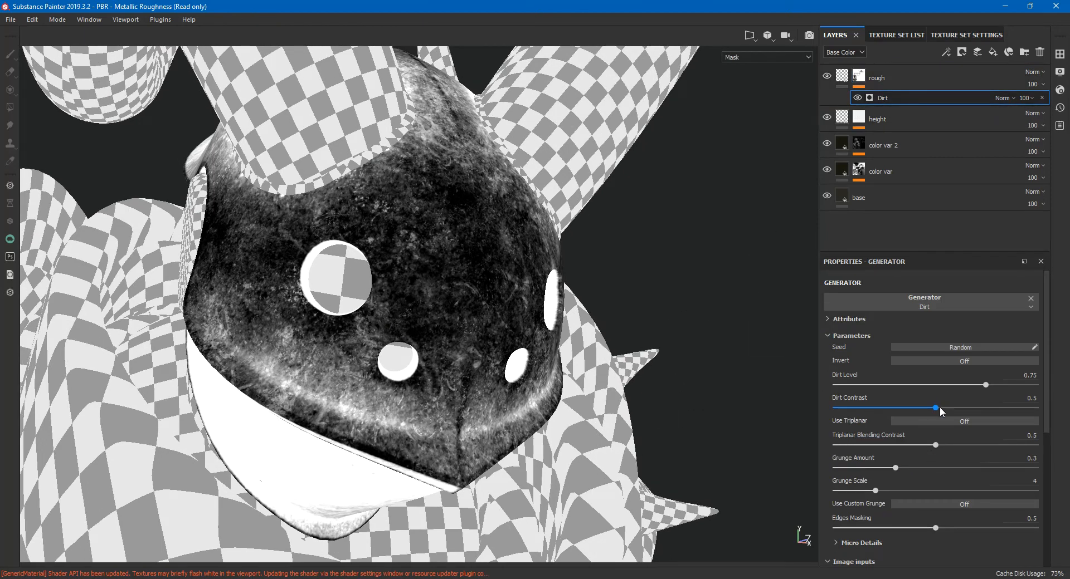
left_click_drag(994, 384, 999, 385)
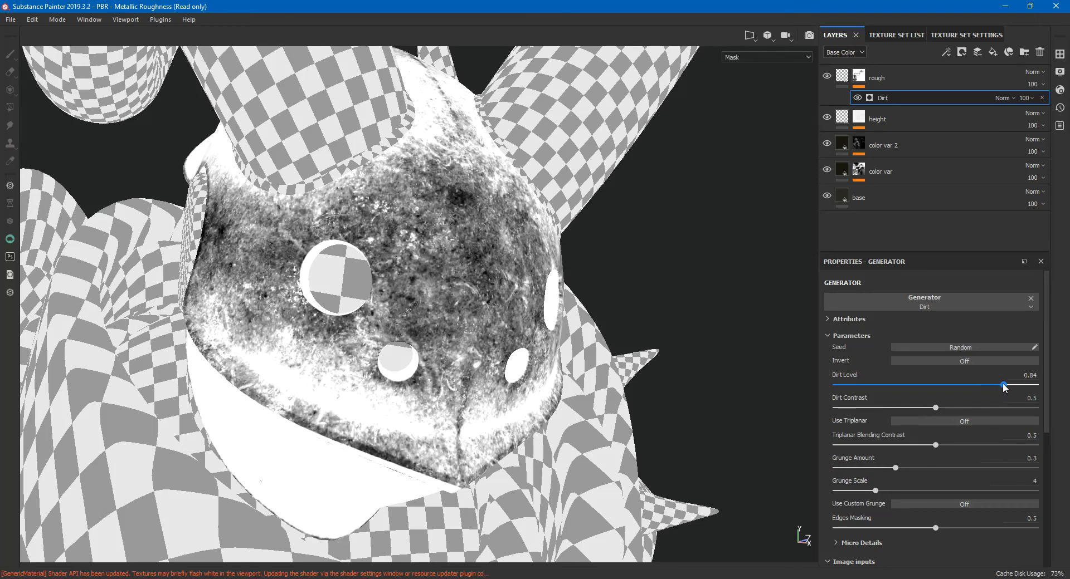
left_click_drag(945, 408, 989, 386)
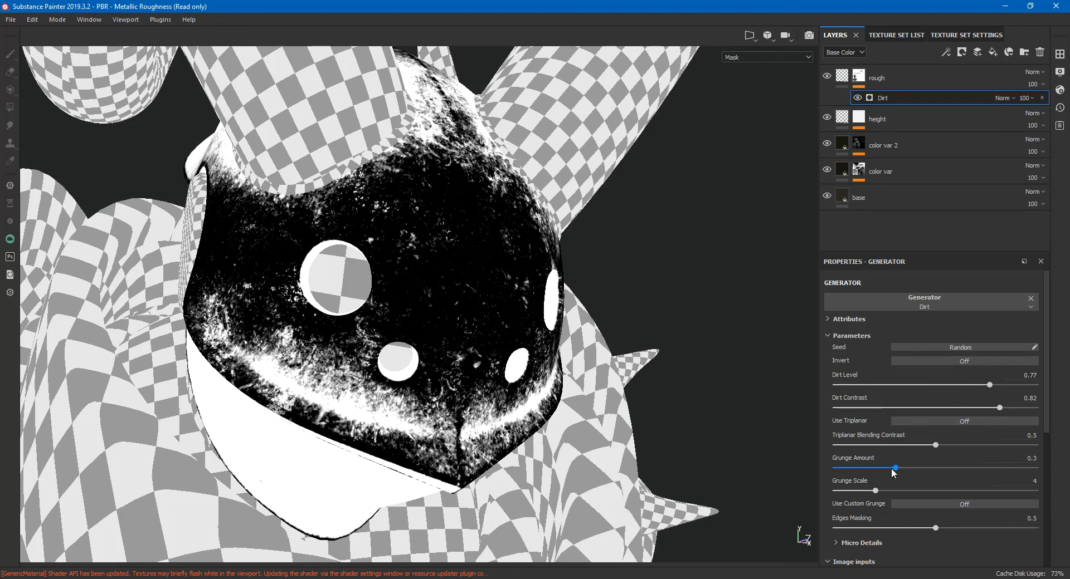
left_click(946, 422)
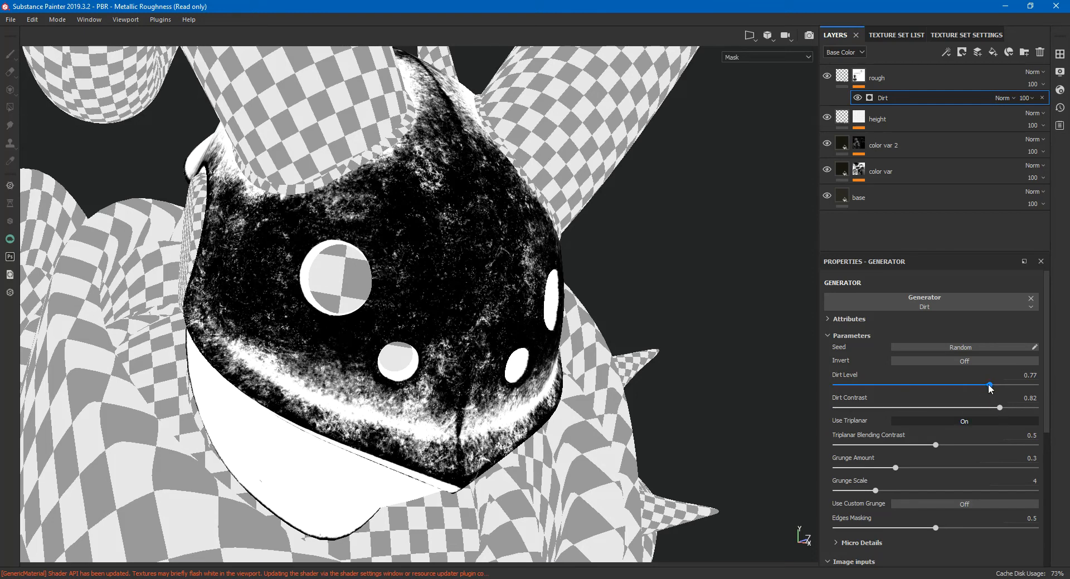
left_click_drag(990, 388, 994, 388)
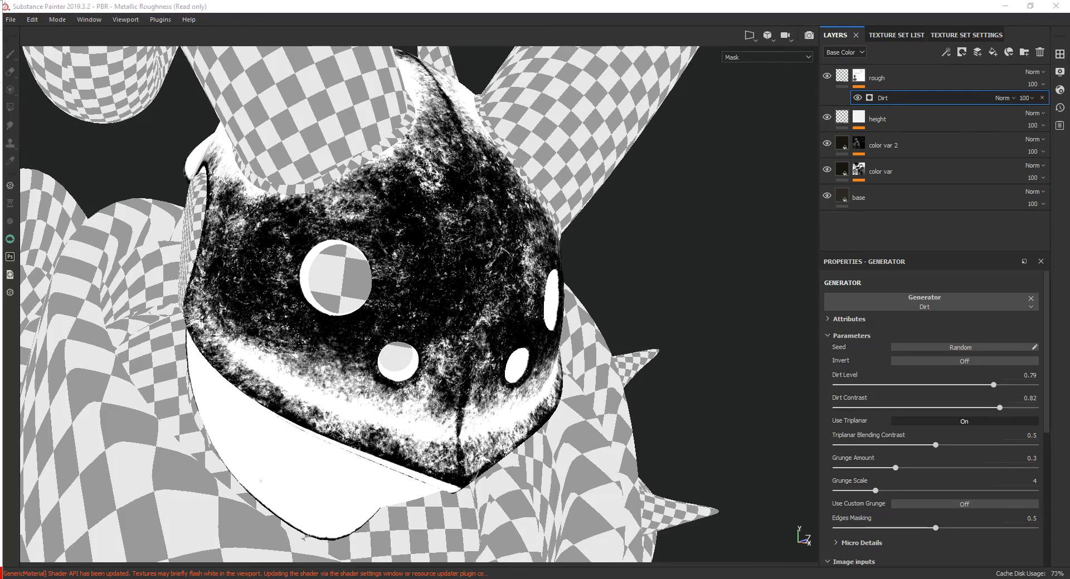
Return to the material view, set the rough layer's roughness to 0.7283 and inspect the helmet under changed lighting
left_click(470, 289)
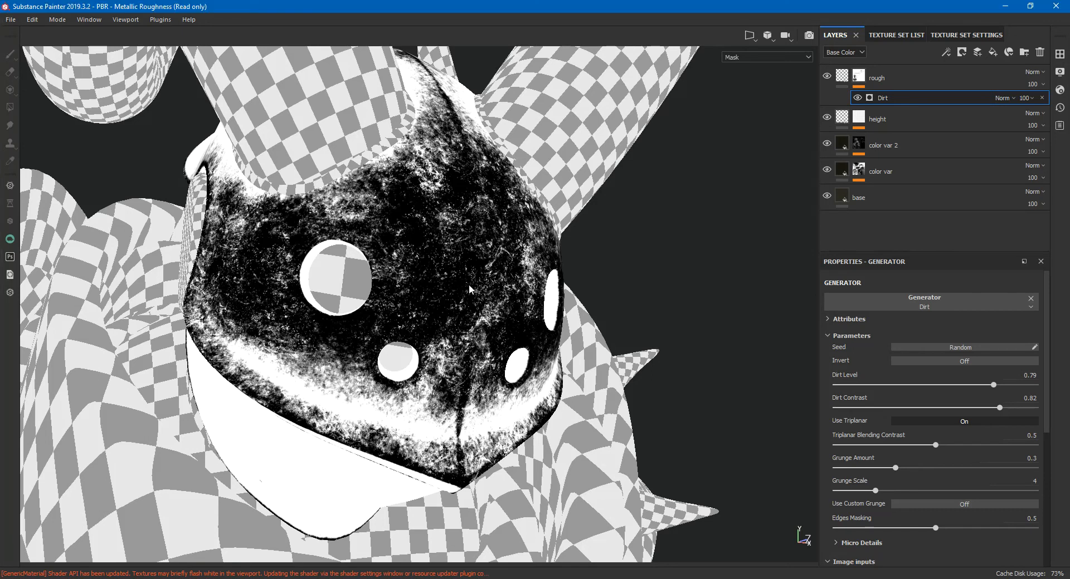
key("m")
mouse_move(517, 334)
left_mouse_down("alt")
mouse_move(578, 385)
mouse_move(432, 294)
mouse_move(418, 341)
mouse_move(587, 329)
mouse_move(502, 334)
left_mouse_up("alt")
left_click(841, 75)
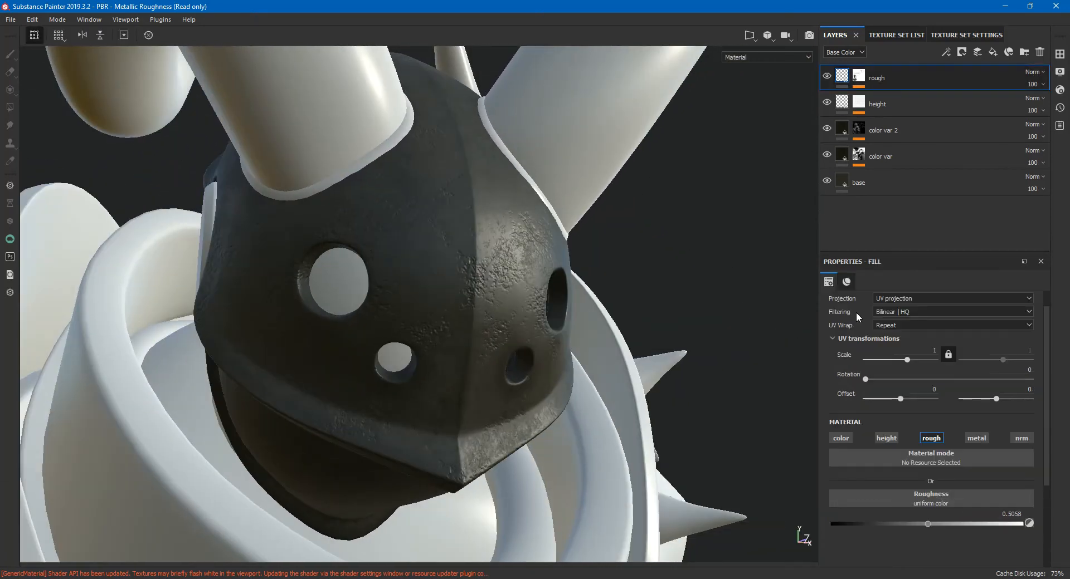
left_click_drag(930, 522, 970, 522)
mouse_move(479, 390)
left_mouse_down("alt")
mouse_move(508, 401)
mouse_move(704, 385)
mouse_move(590, 401)
mouse_move(637, 397)
left_mouse_up("alt")
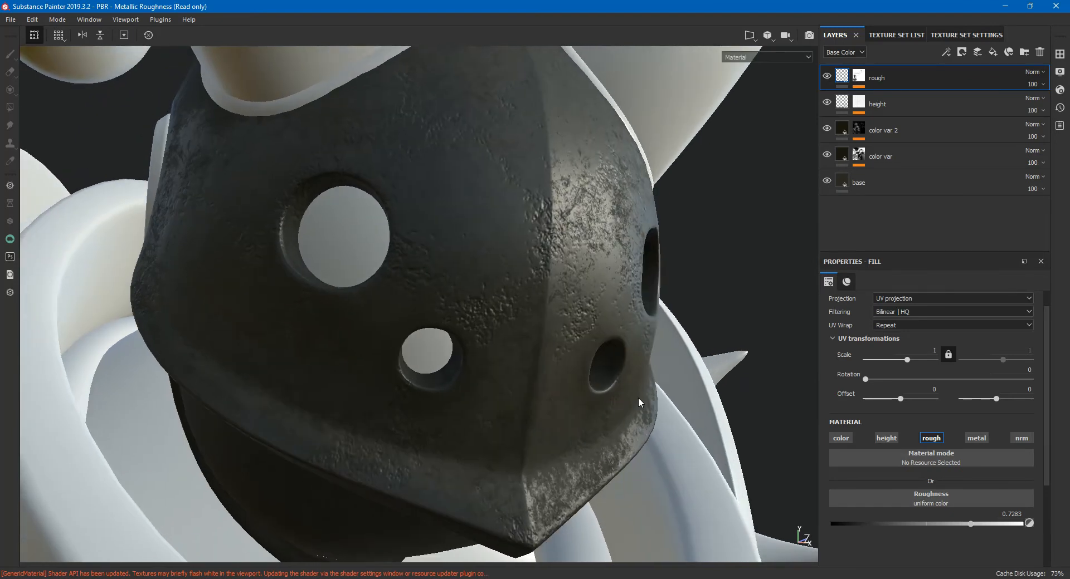
left_click(641, 393)
mouse_move(676, 390)
right_mouse_down("shift")
mouse_move(691, 373)
mouse_move(636, 375)
mouse_move(679, 388)
right_mouse_up("shift")
left_click_drag(652, 413, 696, 432, "alt")
Set the Dirt generator's grunge scale to 5 and dirt level to 0.75 in mask view, and check the material up close
left_click(861, 75)
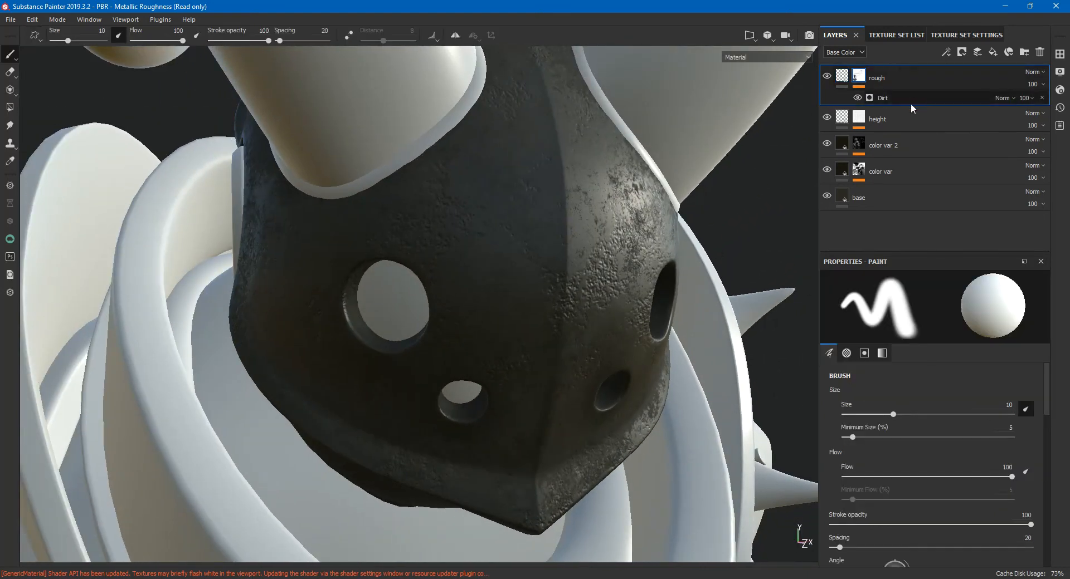
left_click(883, 95)
left_click(858, 76, "alt")
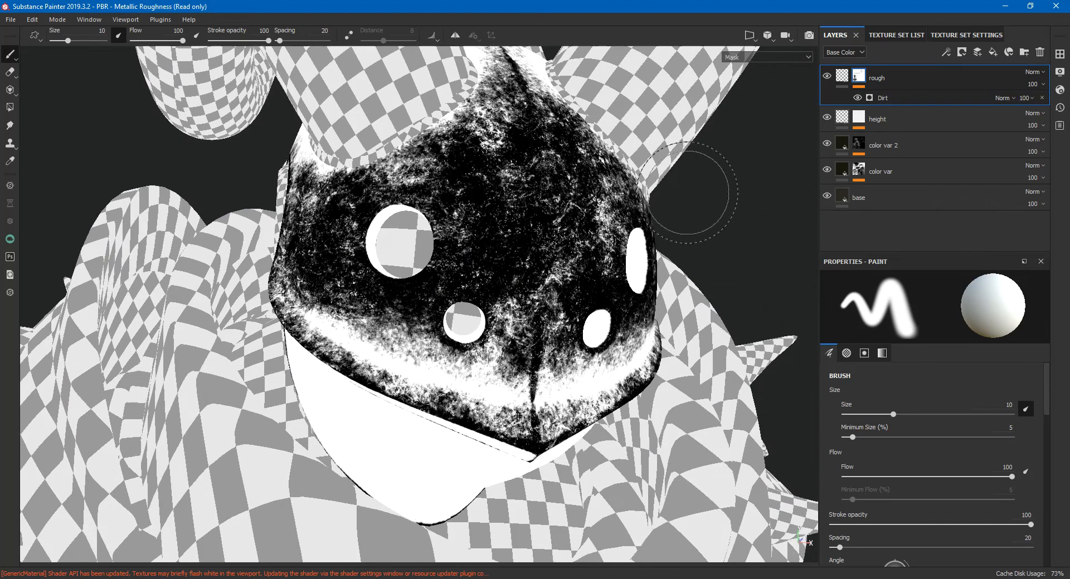
left_click(886, 97)
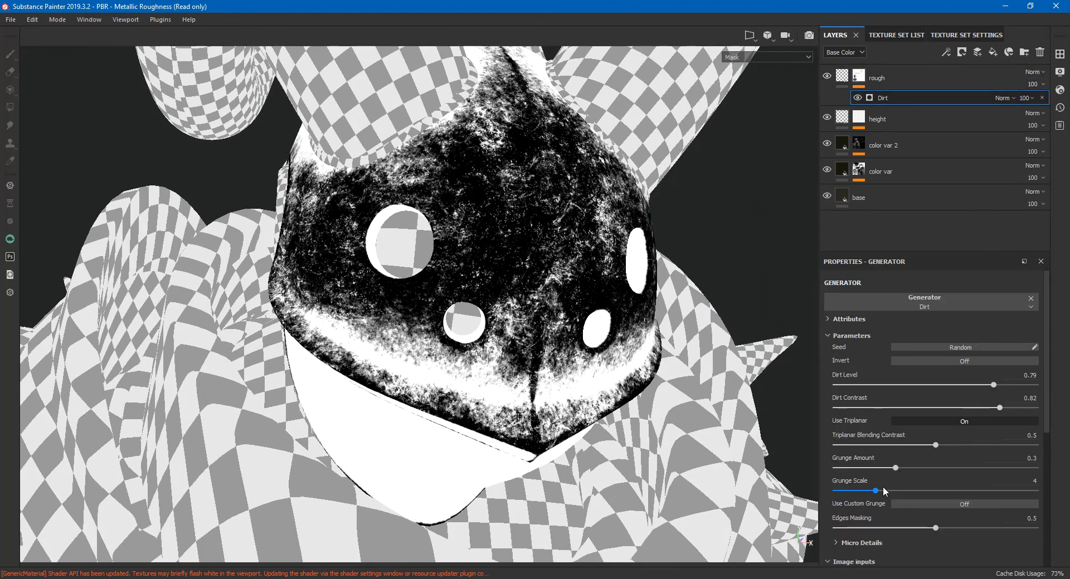
left_click_drag(879, 491, 895, 493)
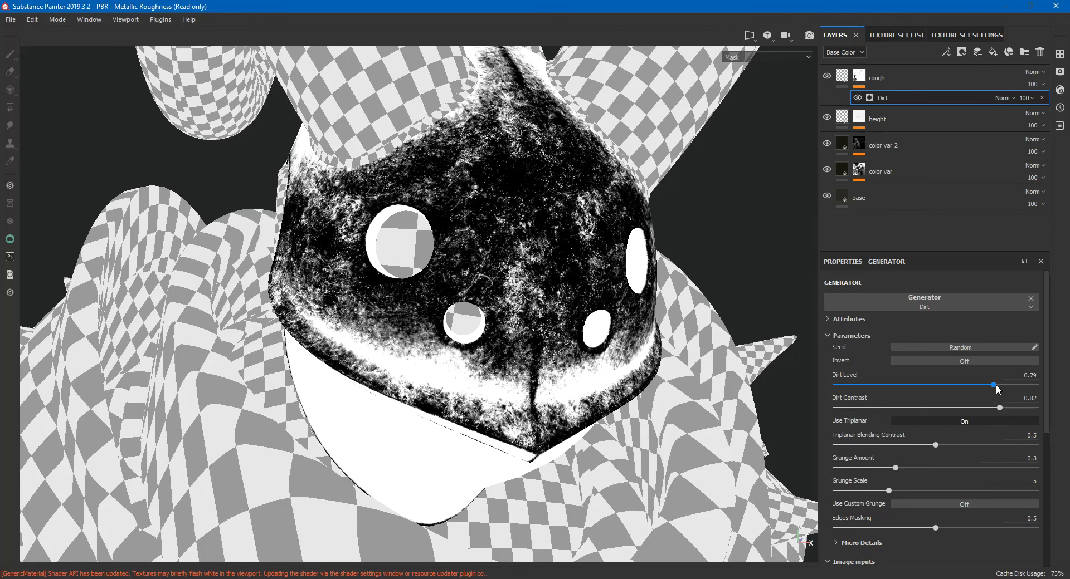
left_click_drag(974, 385, 986, 385)
key("m")
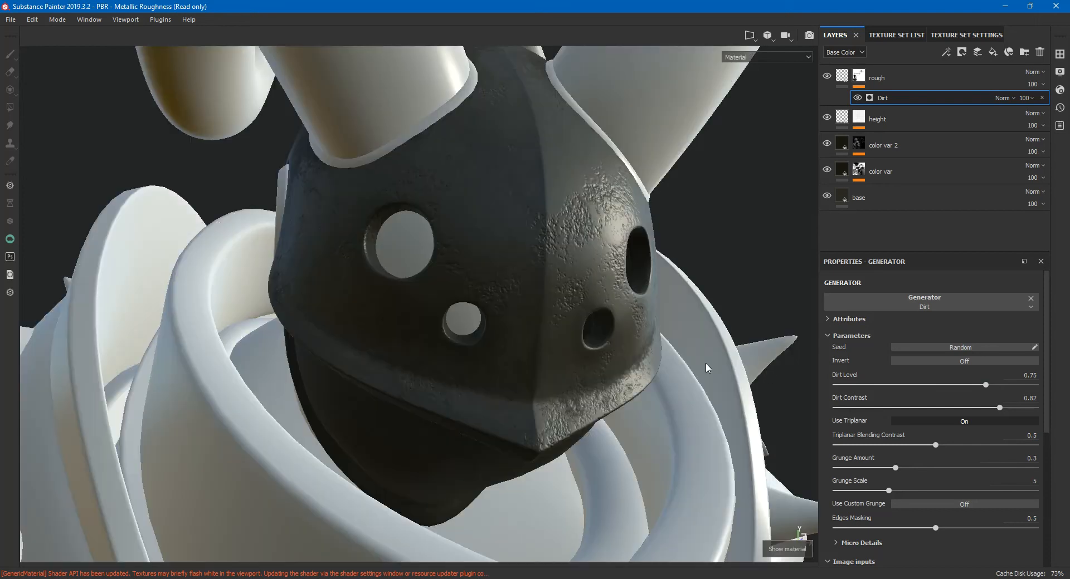
left_click_drag(664, 340, 696, 358, "alt")
right_click_drag(695, 358, 675, 398, "alt")
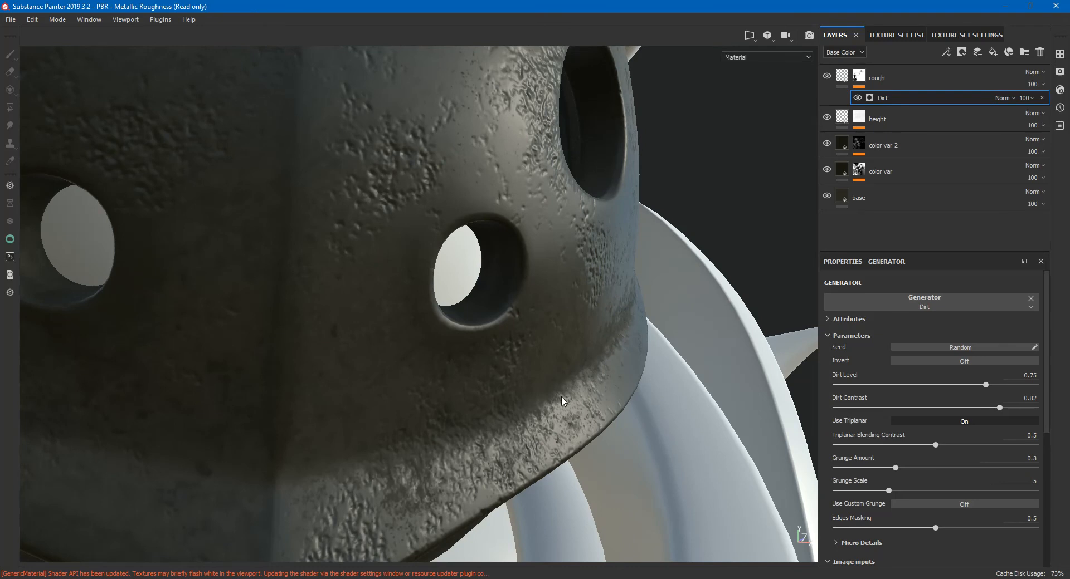
Raise the Dirt generator's level to 0.8 in mask view and check the helmet's front in material view
left_click(858, 78)
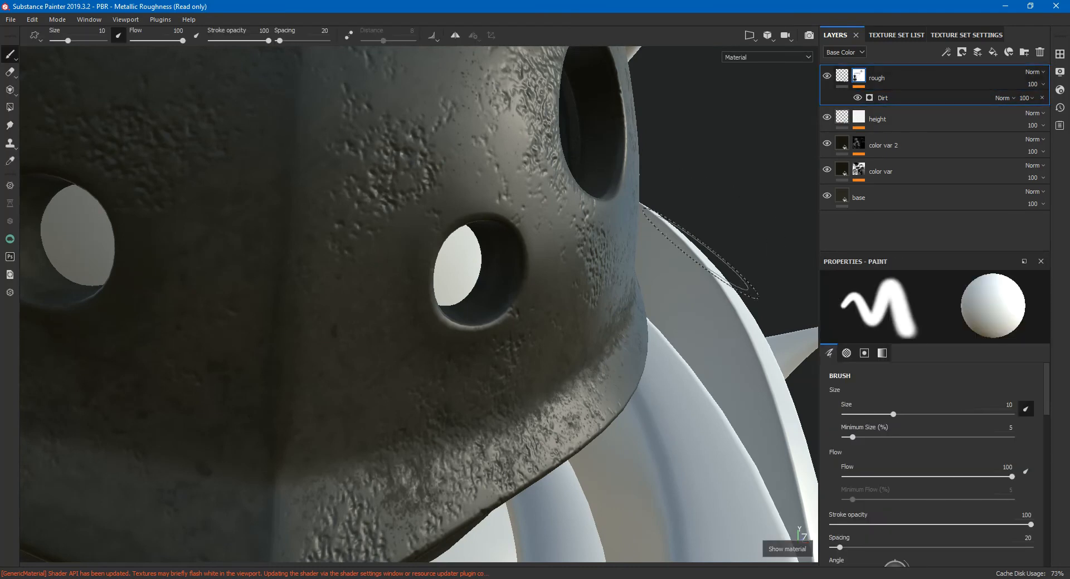
left_click(858, 76, "alt")
key("f")
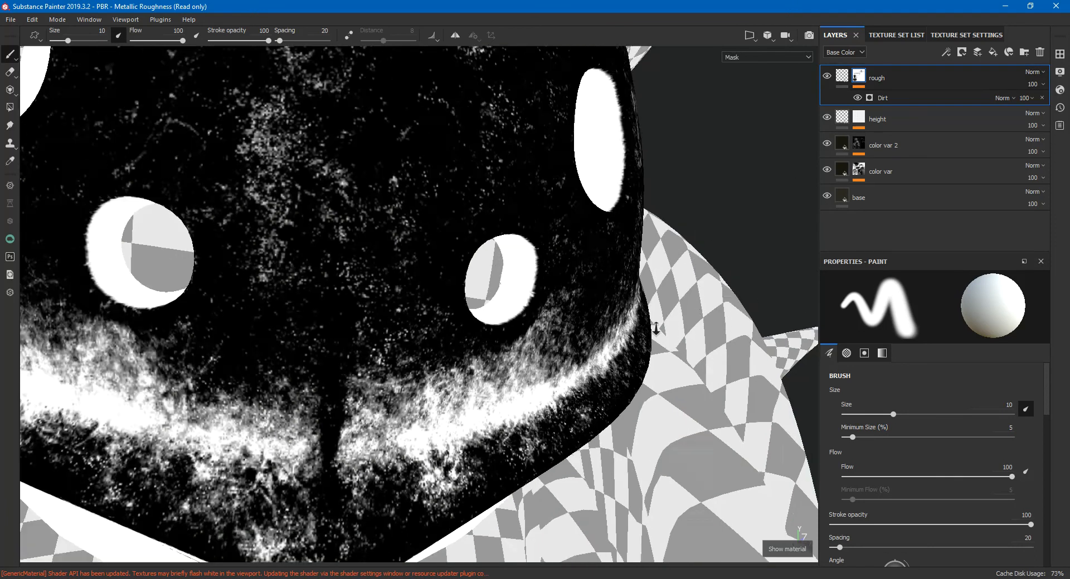
left_click(914, 94)
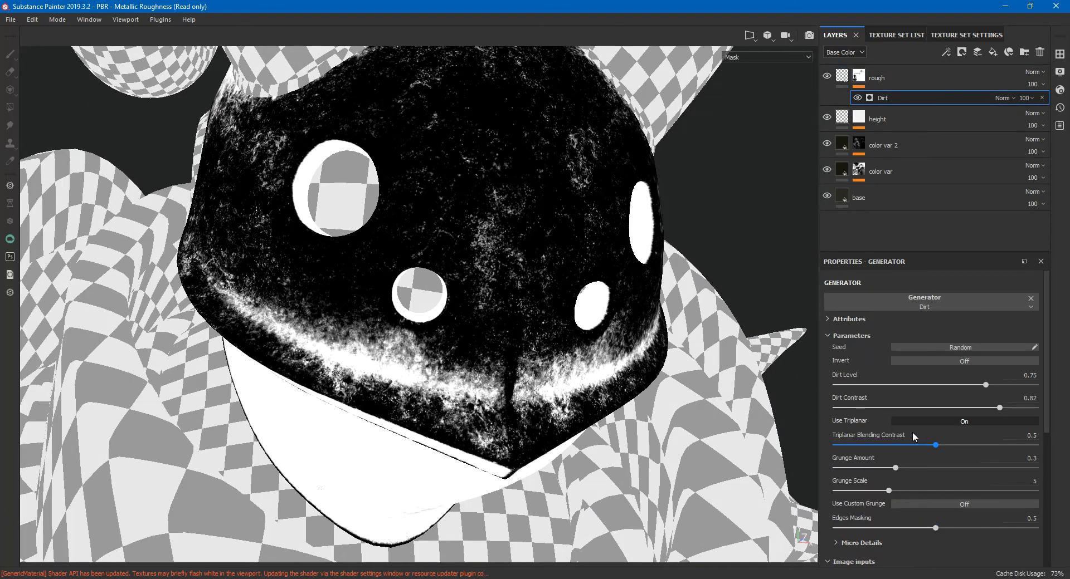
left_click_drag(985, 385, 995, 384)
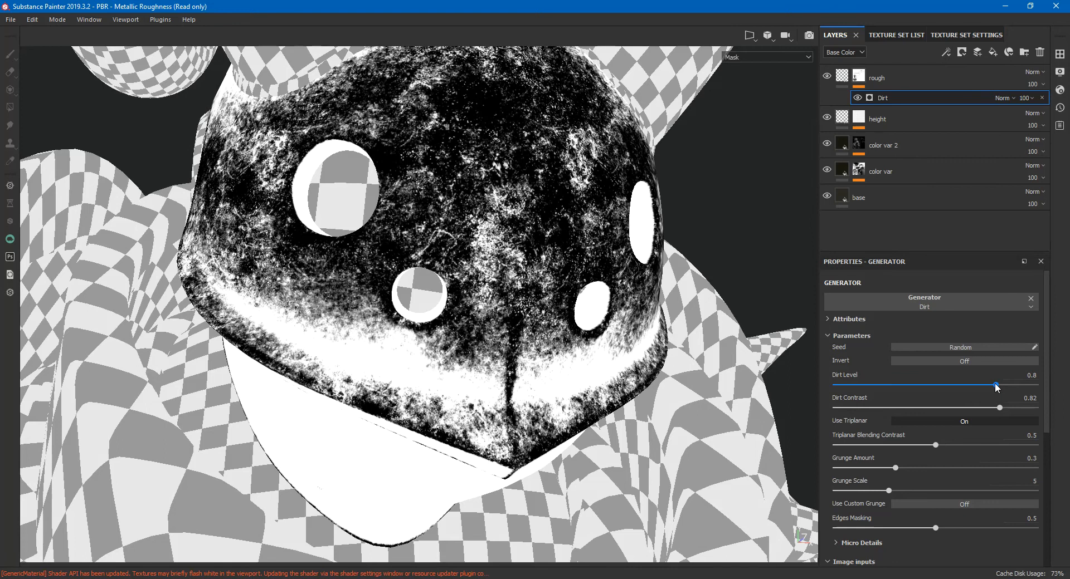
key("m")
left_click_drag(685, 388, 499, 394, "alt")
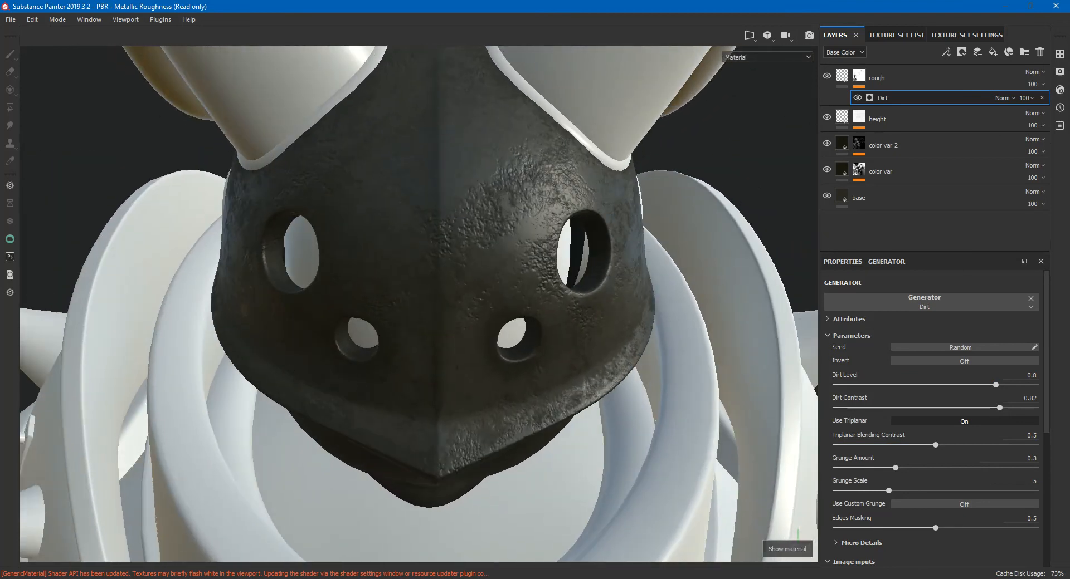
Add a fill above the Dirt generator in the rough layer's mask and set its blending to Lighten (Max)
left_click(858, 77)
right_click(858, 77)
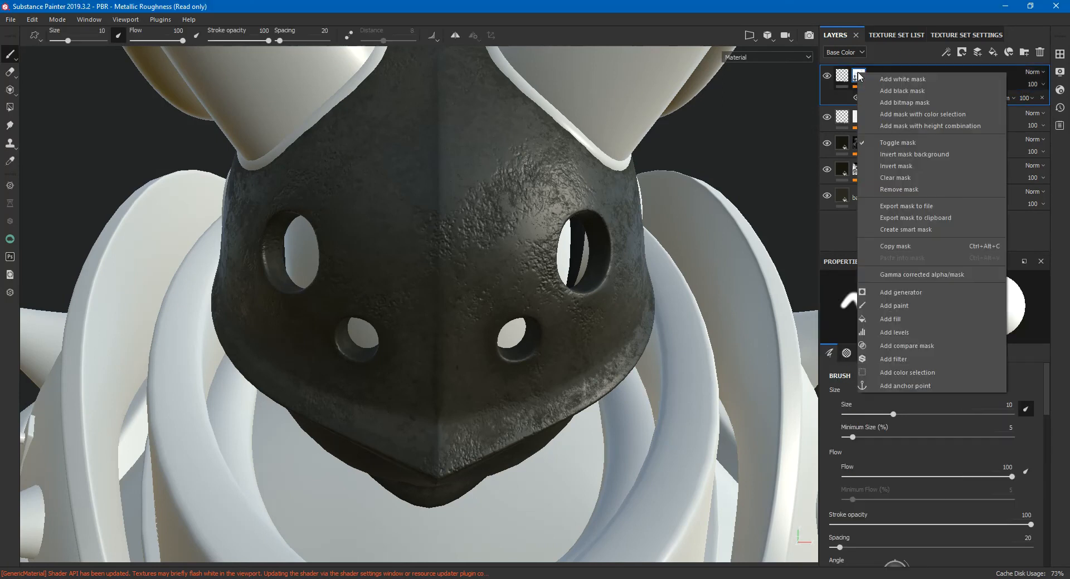
left_click(928, 324)
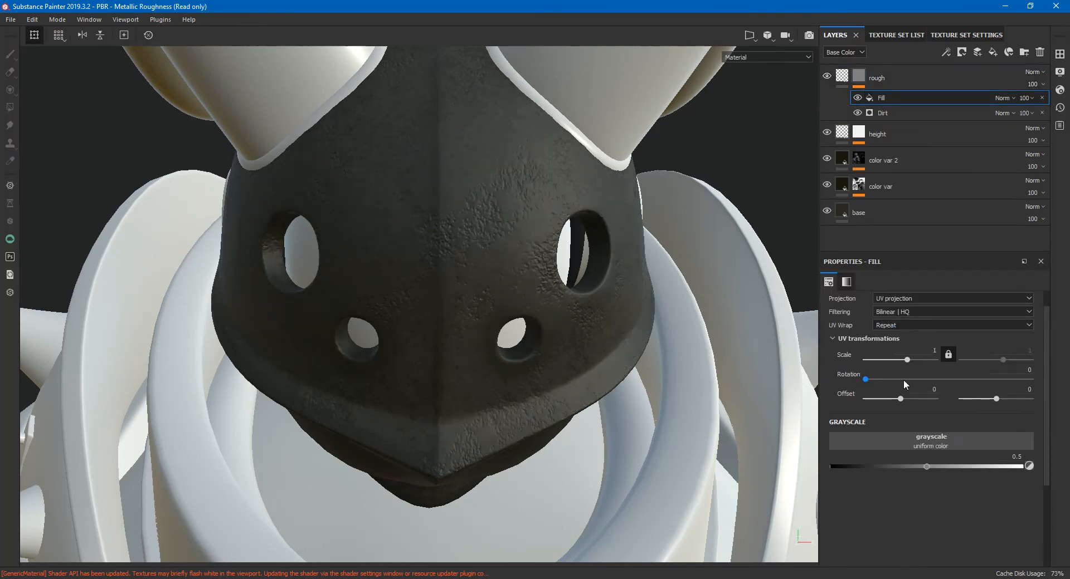
left_click(1006, 98)
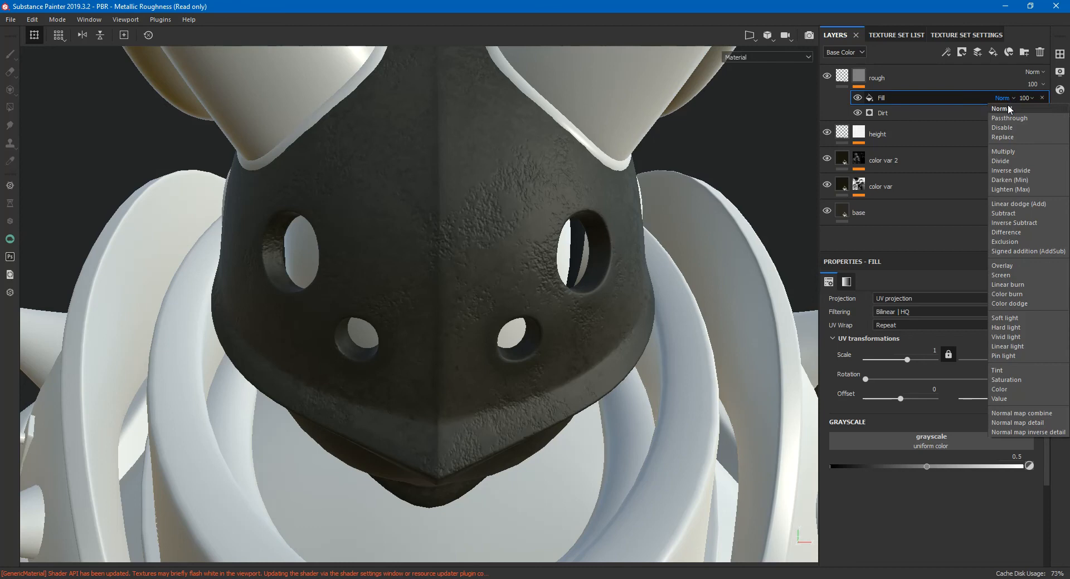
left_click(1010, 190)
Assign the Grunge Paint Scratched texture to the new fill in the rough layer's mask and check the helmet's side
left_click(924, 441)
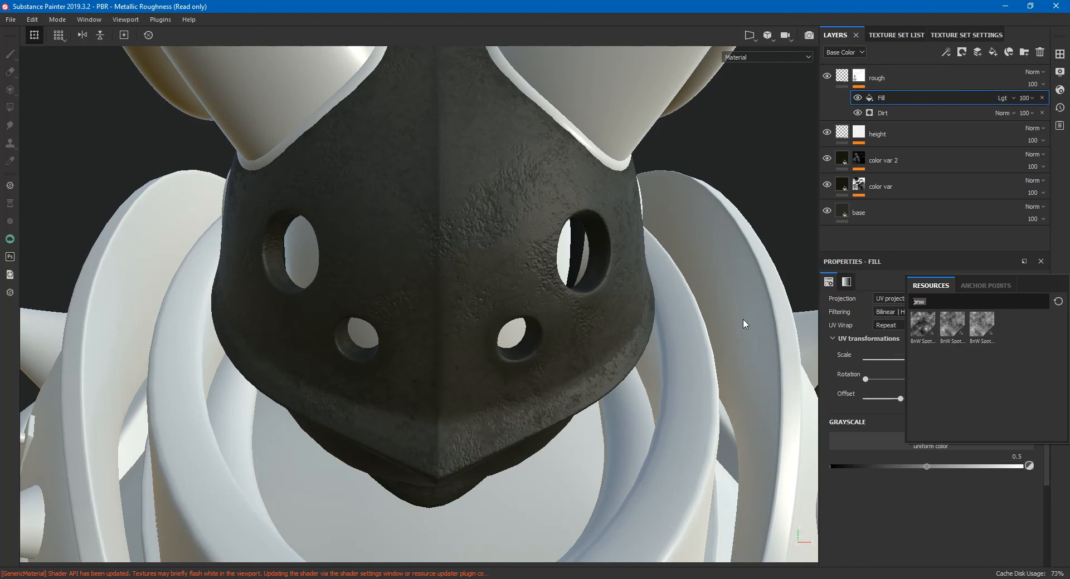
type("grun")
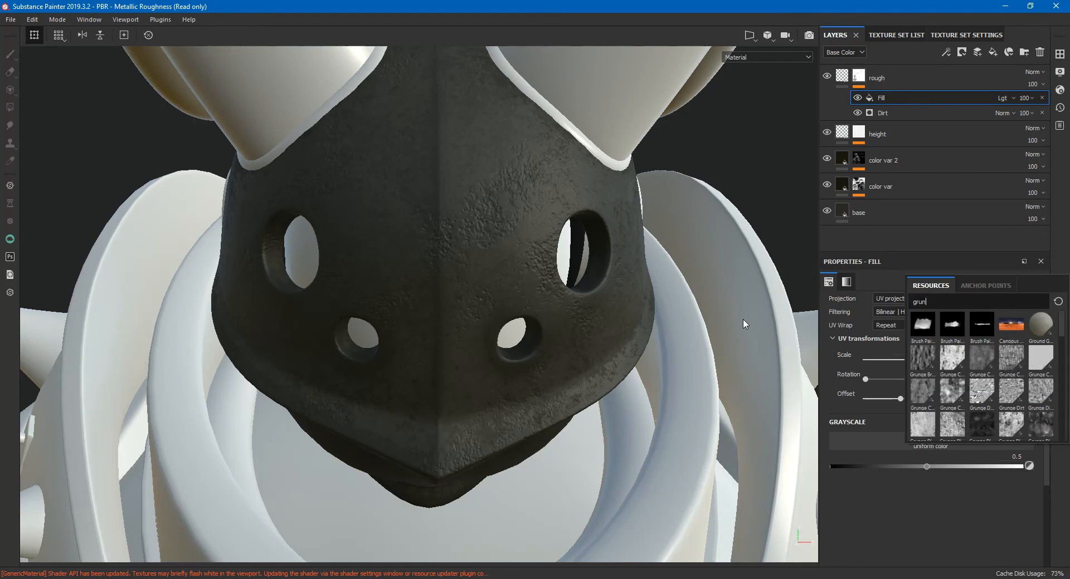
type("ge paint")
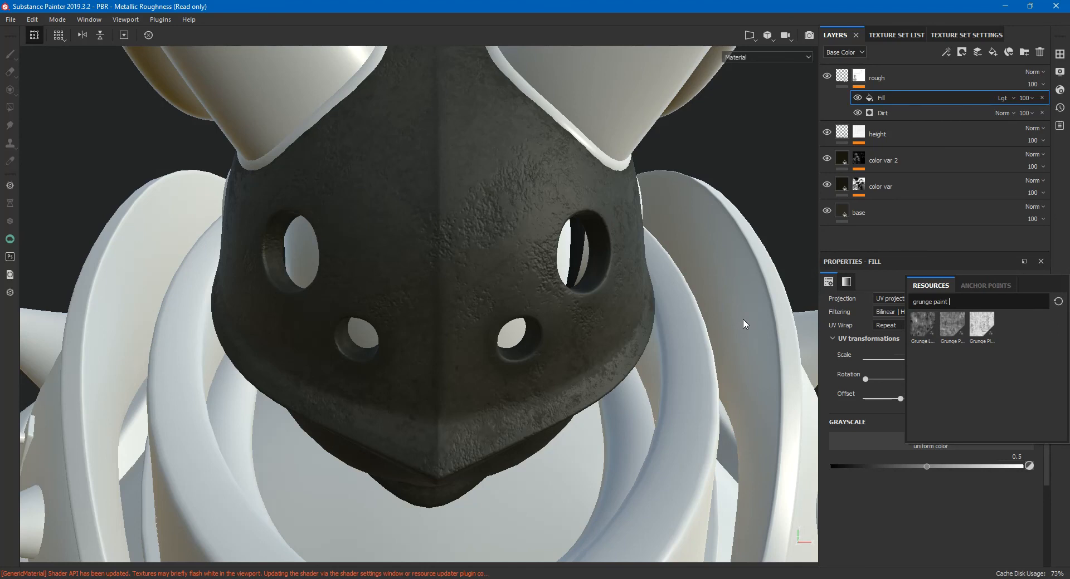
mouse_move(923, 322)
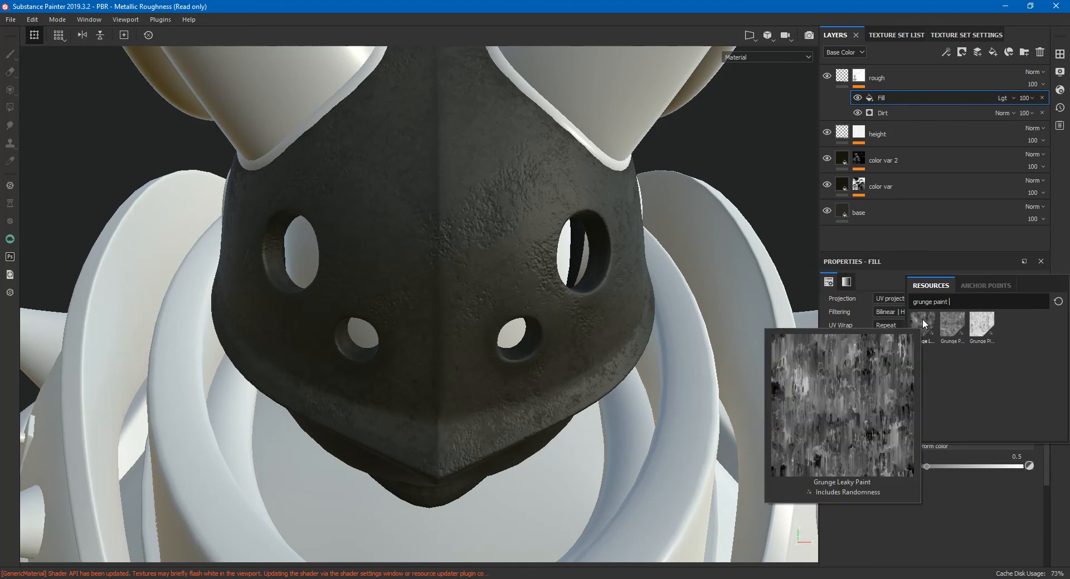
mouse_move(955, 325)
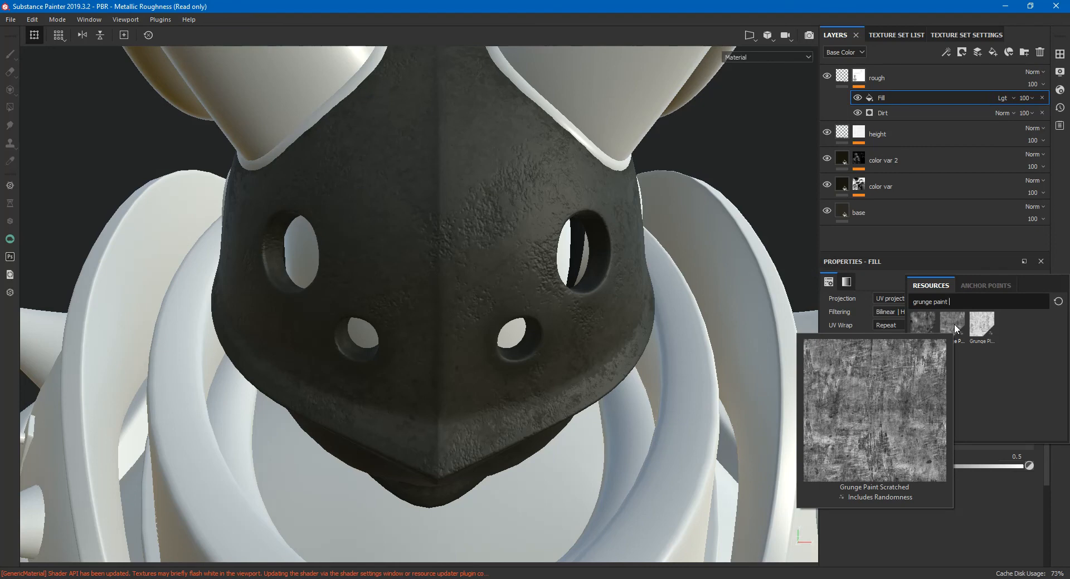
left_click(954, 323)
mouse_move(657, 346)
left_mouse_down("alt")
mouse_move(736, 346)
mouse_move(530, 346)
mouse_move(562, 341)
left_mouse_up("alt")
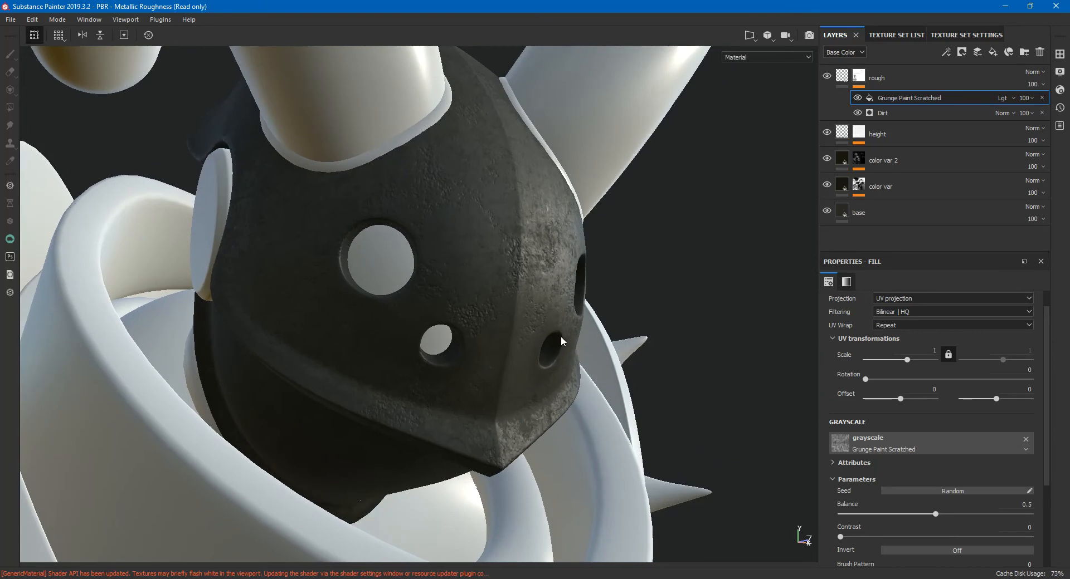
Set the Grunge Paint Scratched fill's UV scale to 3.68, comparing the mask and material views
left_click(878, 80)
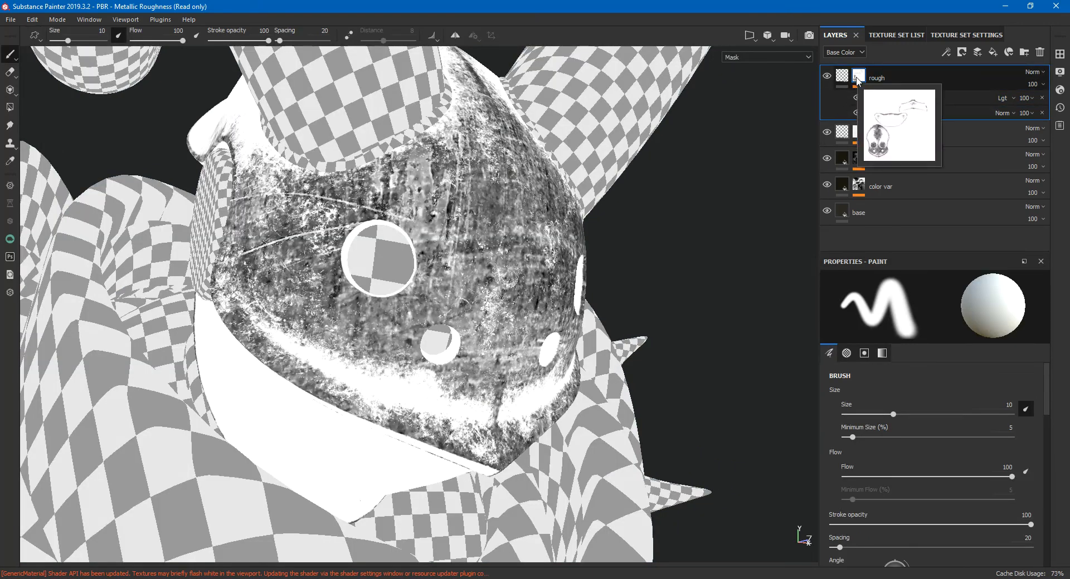
left_click(910, 98)
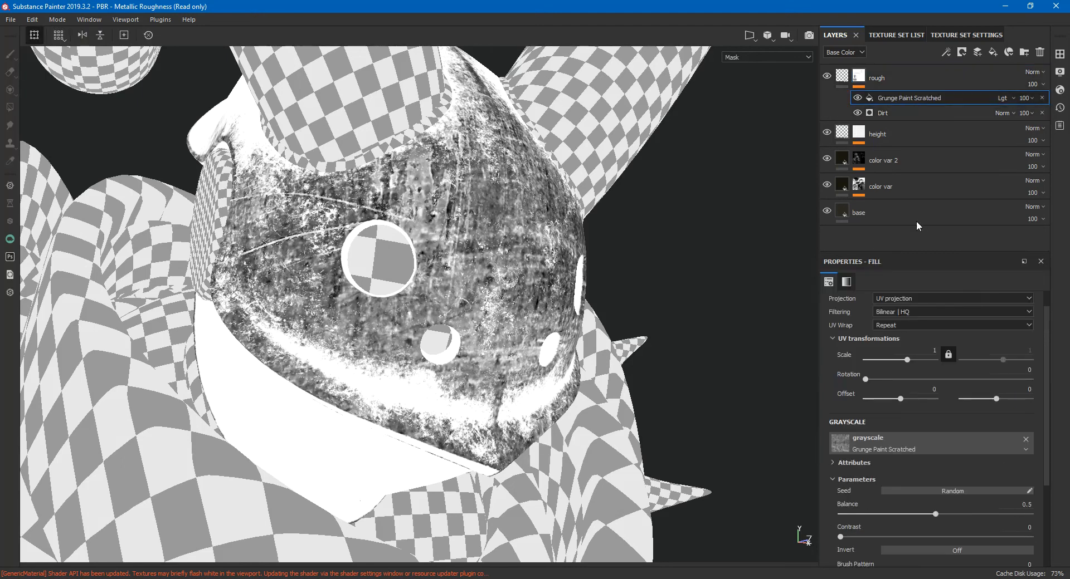
left_click_drag(908, 365, 908, 364)
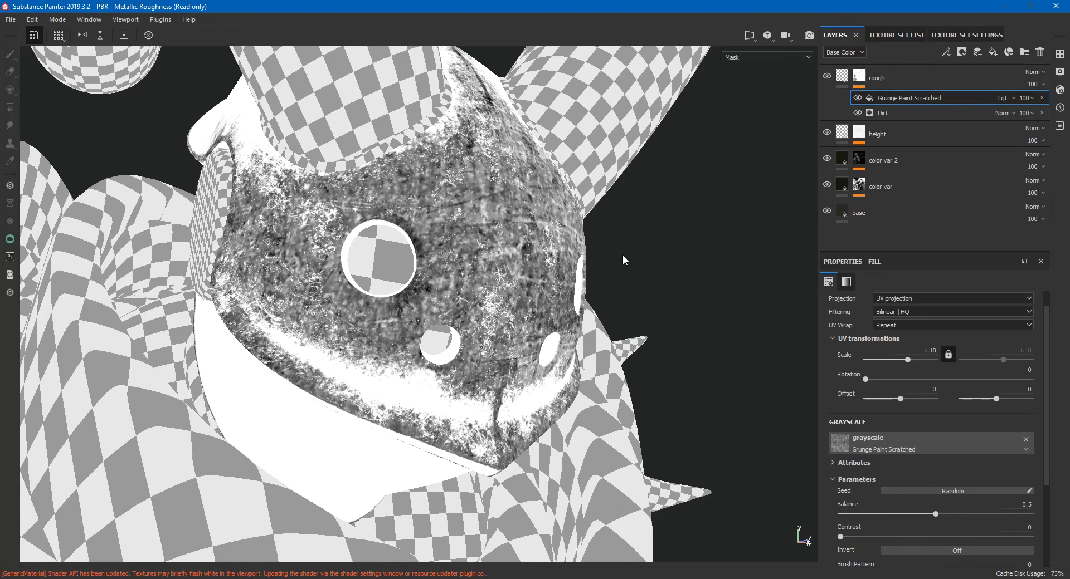
key("m")
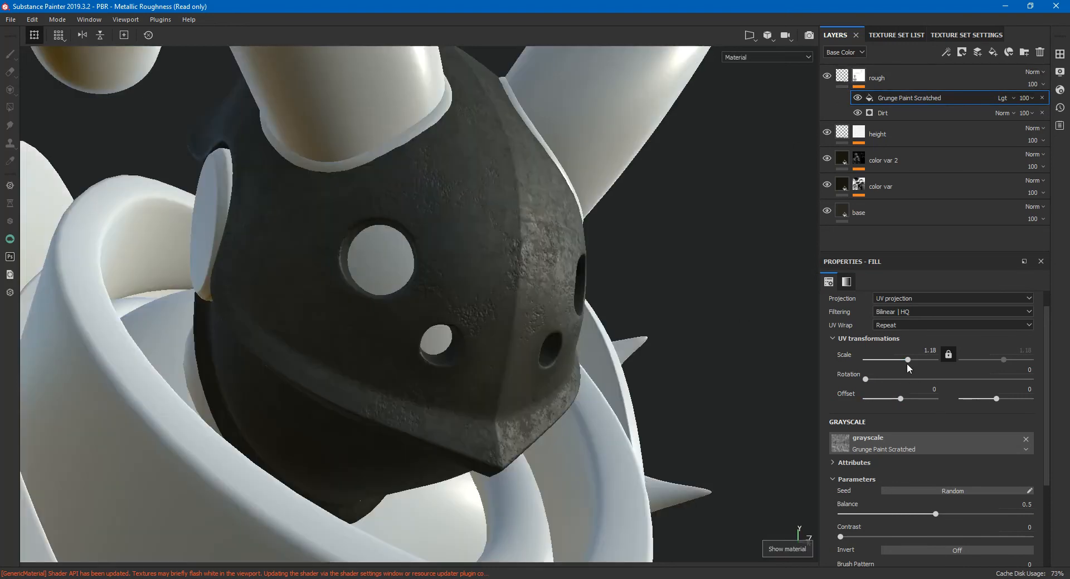
left_click_drag(907, 363, 912, 363)
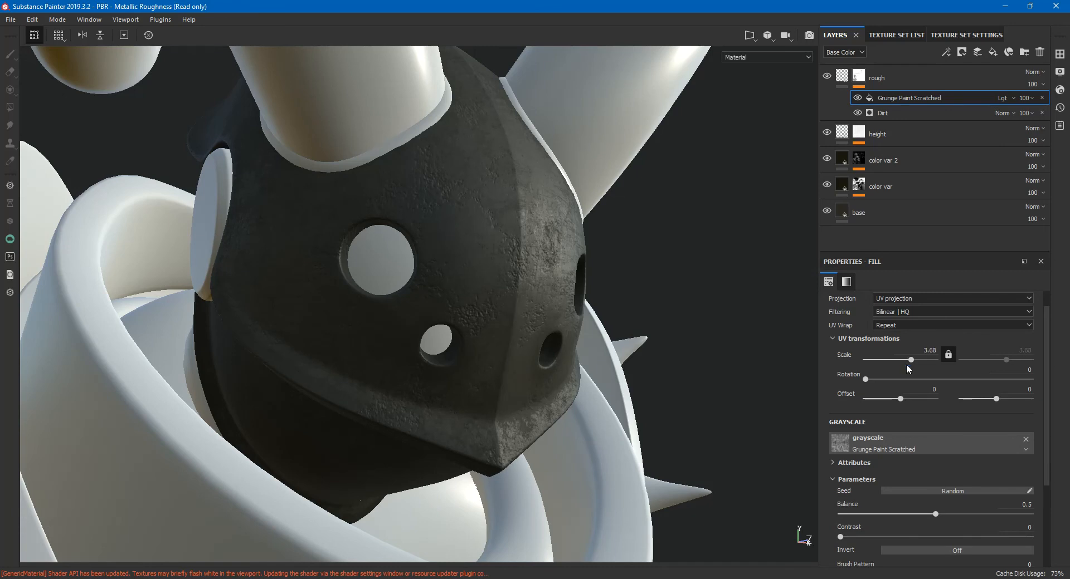
left_click_drag(613, 328, 525, 318, "alt")
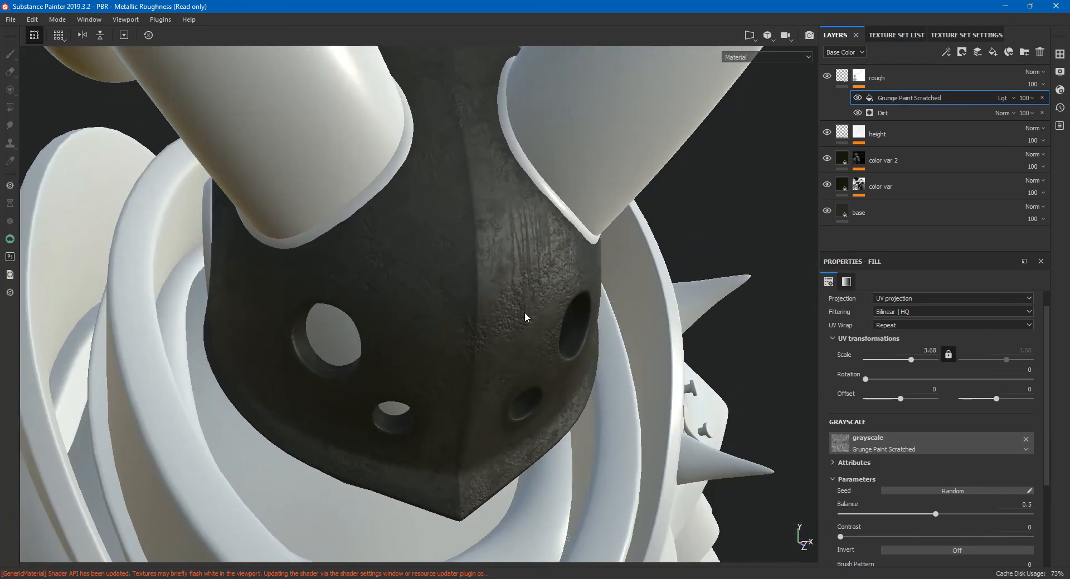
left_click_drag(554, 282, 620, 312, "alt")
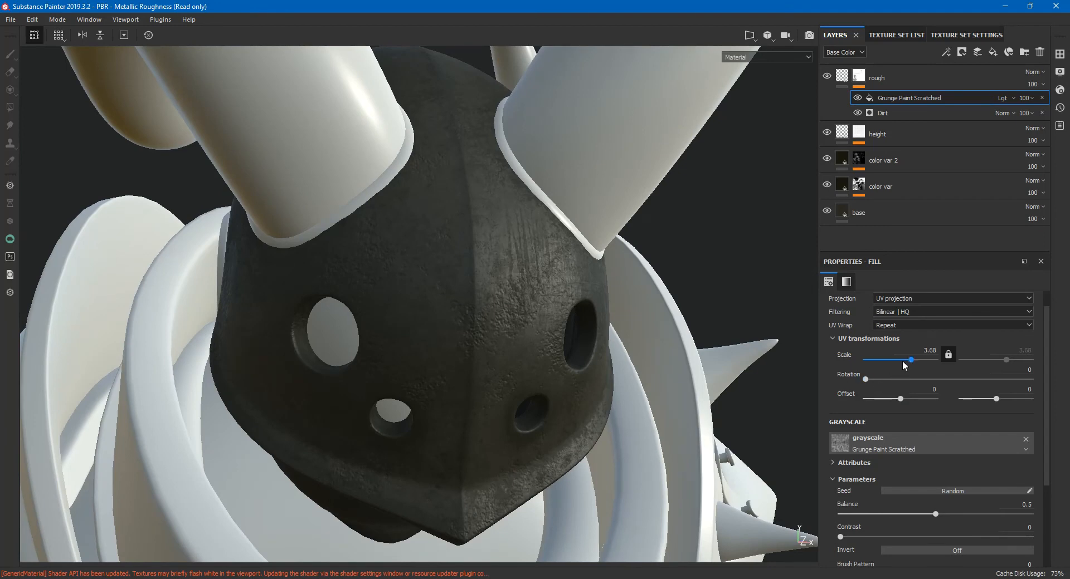
Switch the Grunge Paint Scratched fill to tri-planar projection and raise its balance, checking the helmet from several angles
left_click(908, 299)
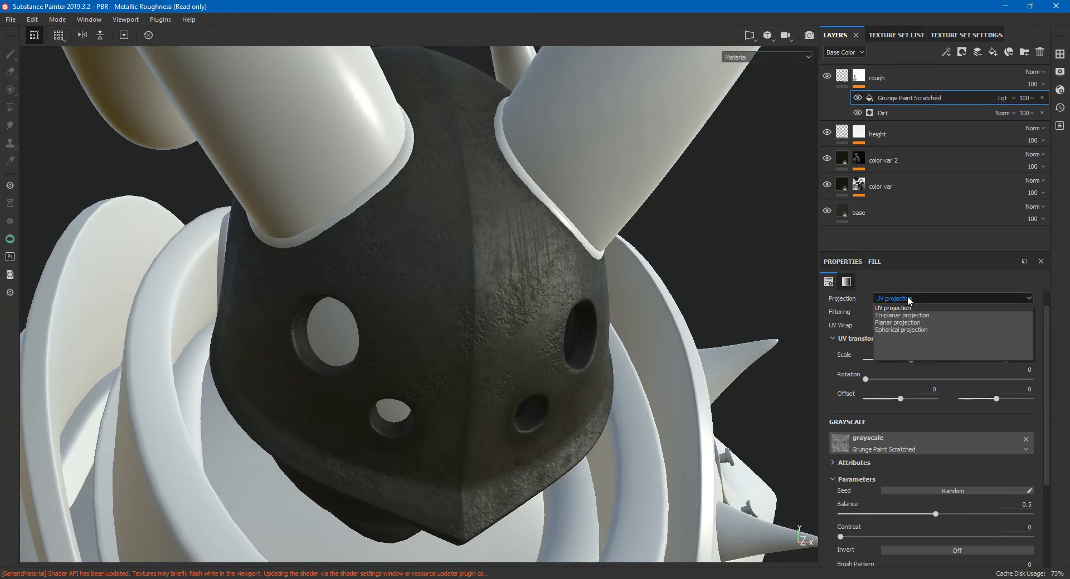
left_click(900, 312)
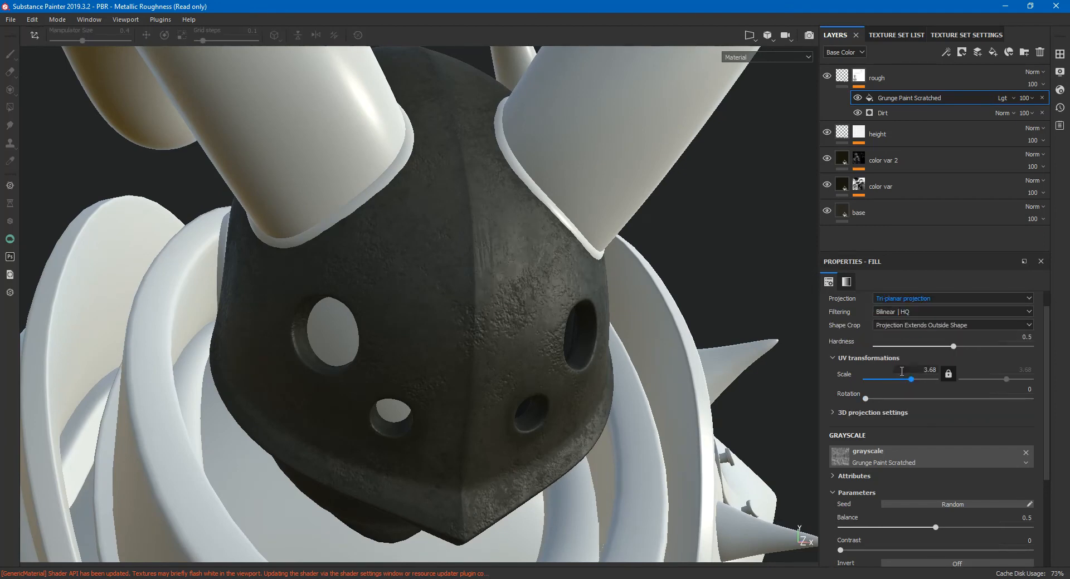
left_click_drag(903, 376, 910, 380)
left_click_drag(617, 377, 685, 354, "alt")
mouse_move(685, 354)
right_mouse_down("shift")
mouse_move(658, 352)
mouse_move(684, 357)
right_mouse_up("shift")
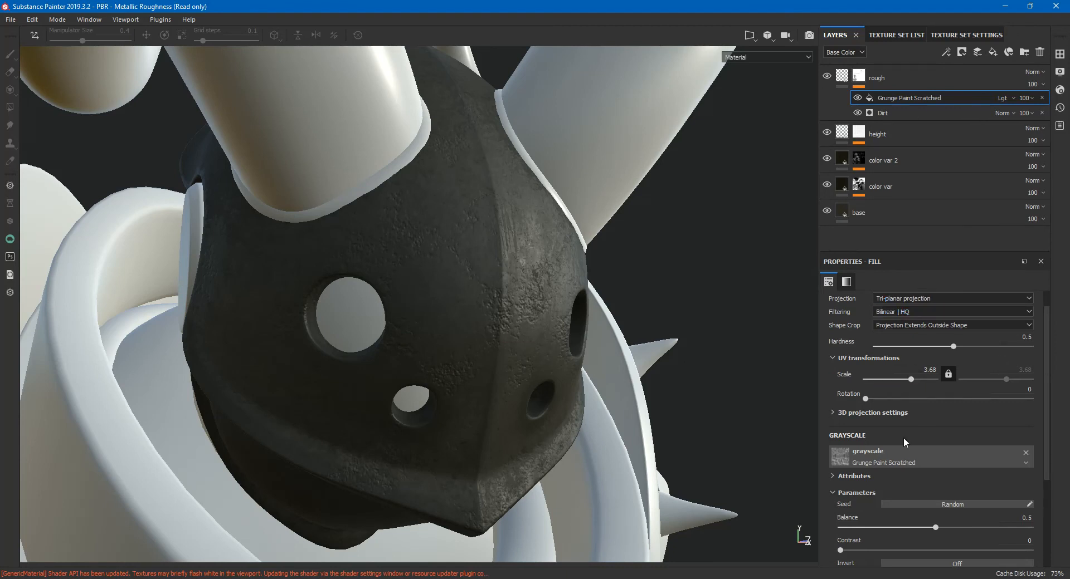
left_click_drag(935, 528, 972, 524)
left_click_drag(714, 414, 632, 422, "alt")
Set the rough layer's roughness to 0.6908 and inspect the helmet from the side
left_click(892, 78)
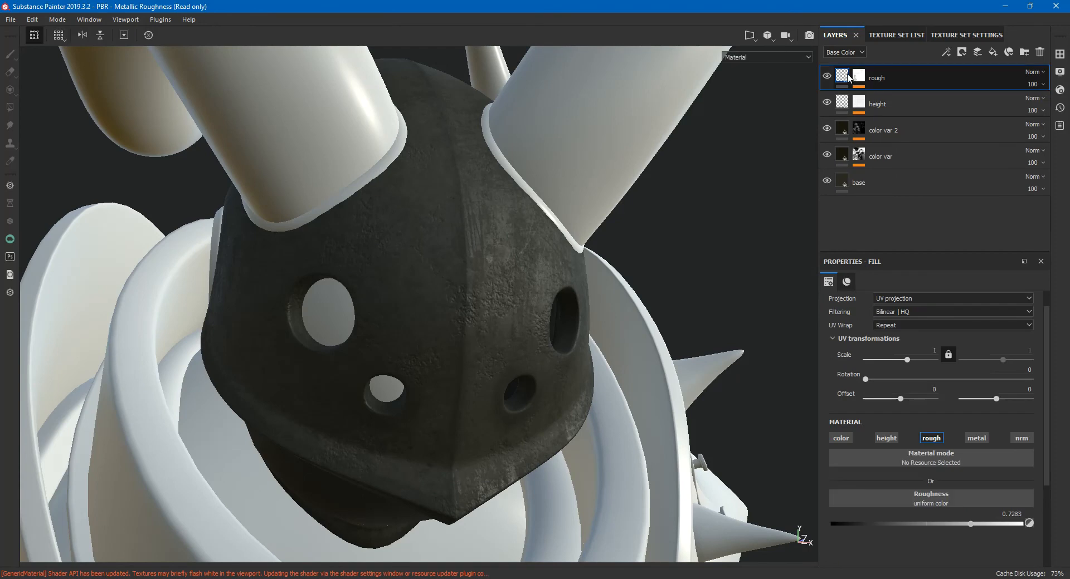
mouse_move(969, 524)
left_mouse_down()
mouse_move(959, 523)
mouse_move(977, 524)
left_mouse_up()
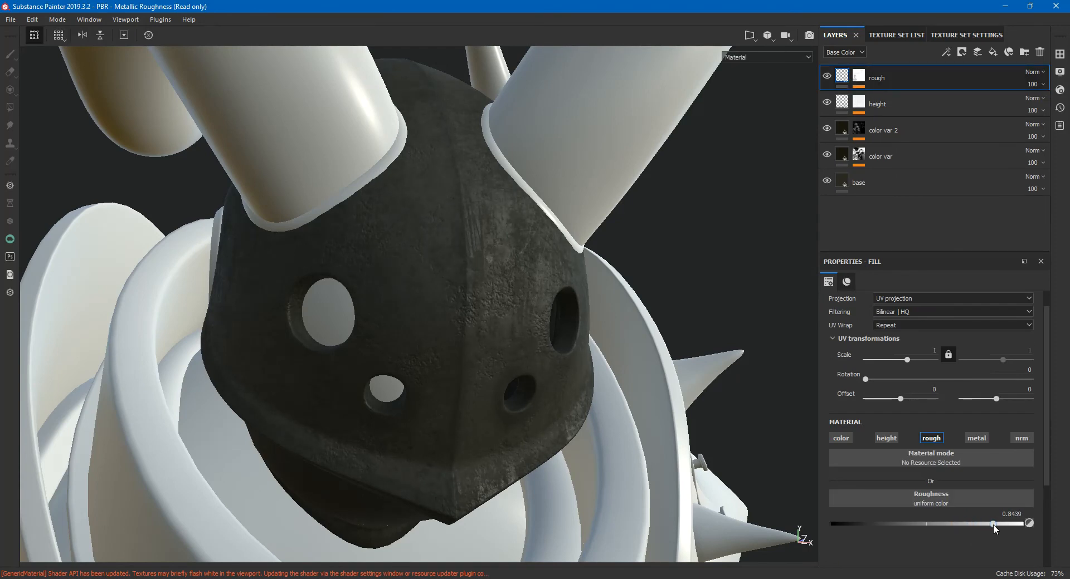
mouse_move(981, 525)
left_mouse_down()
mouse_move(901, 522)
mouse_move(969, 524)
left_mouse_up()
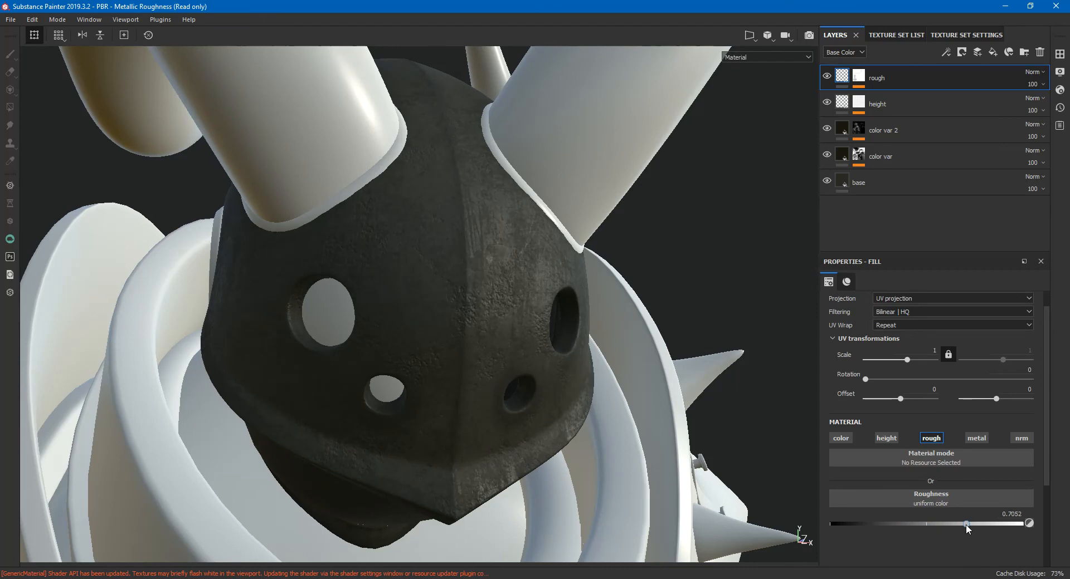
left_click_drag(715, 432, 583, 373, "alt")
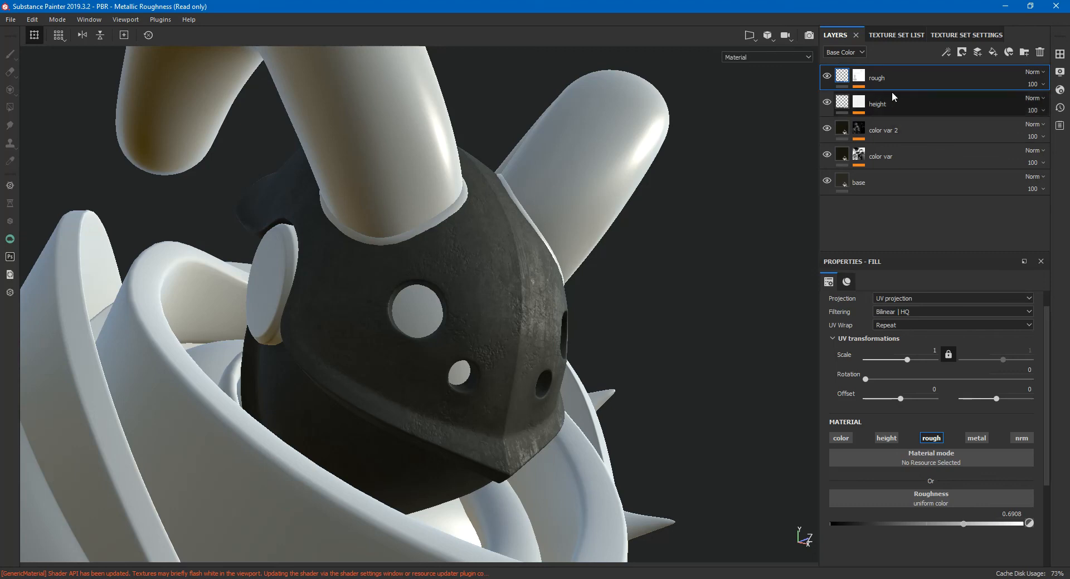
Add a fill layer named Light at the top of the stack and give it a black mask
left_click(992, 52)
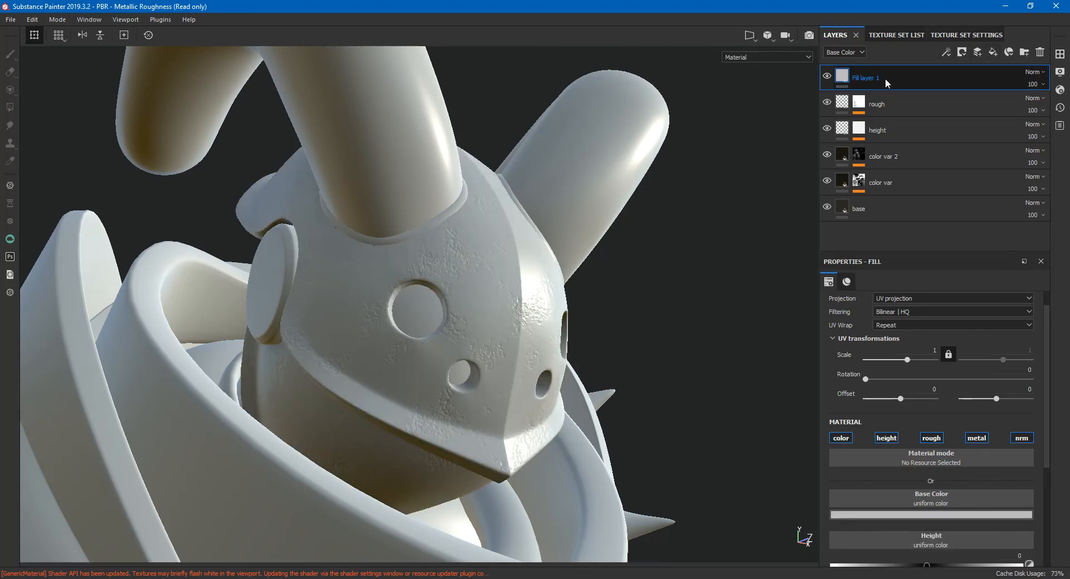
double_click(873, 79)
type("Light")
key("Return")
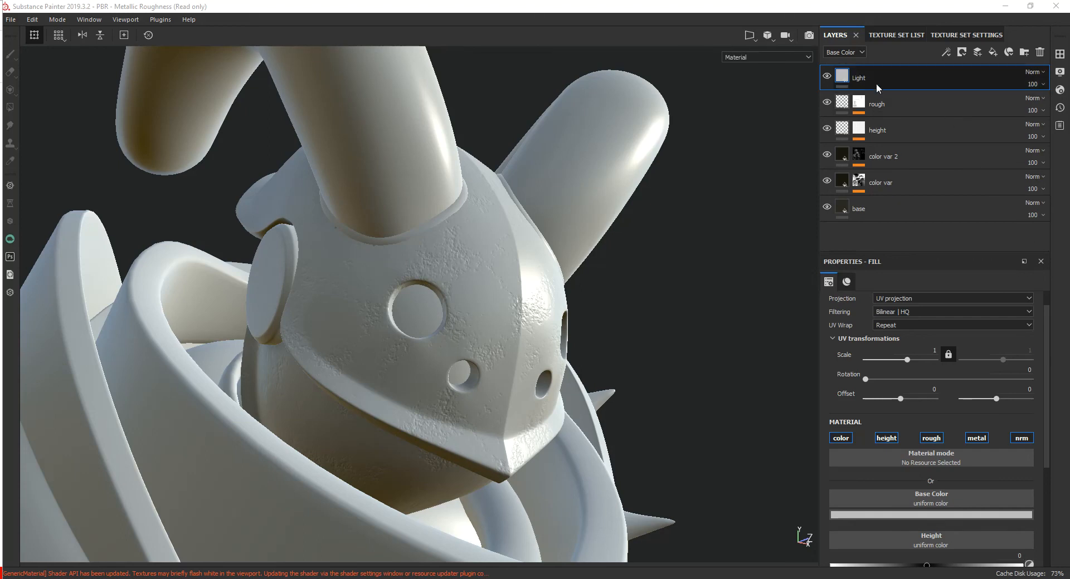
left_click(847, 77)
right_click(848, 77)
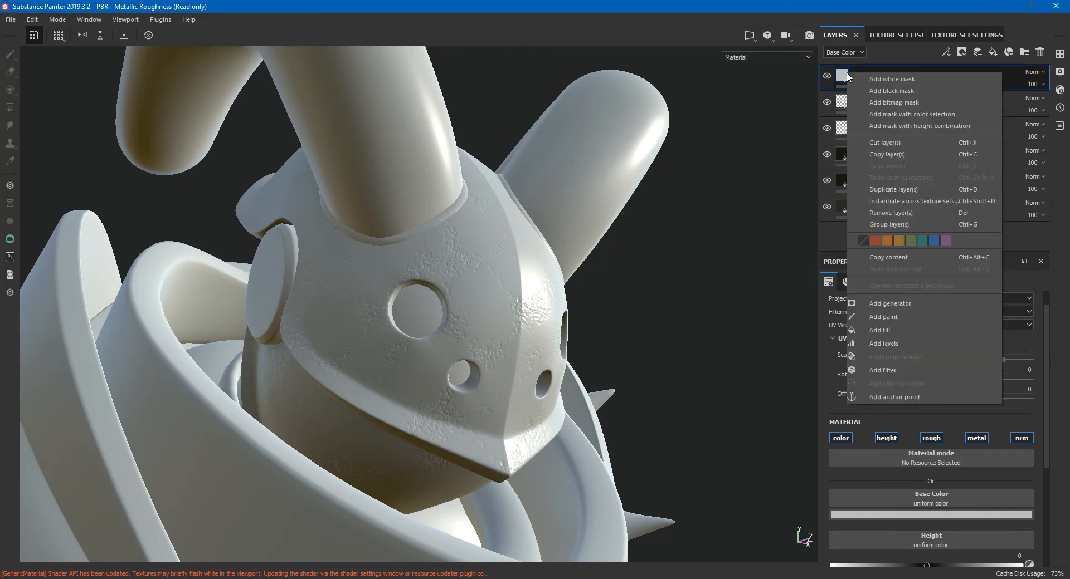
left_click(914, 89)
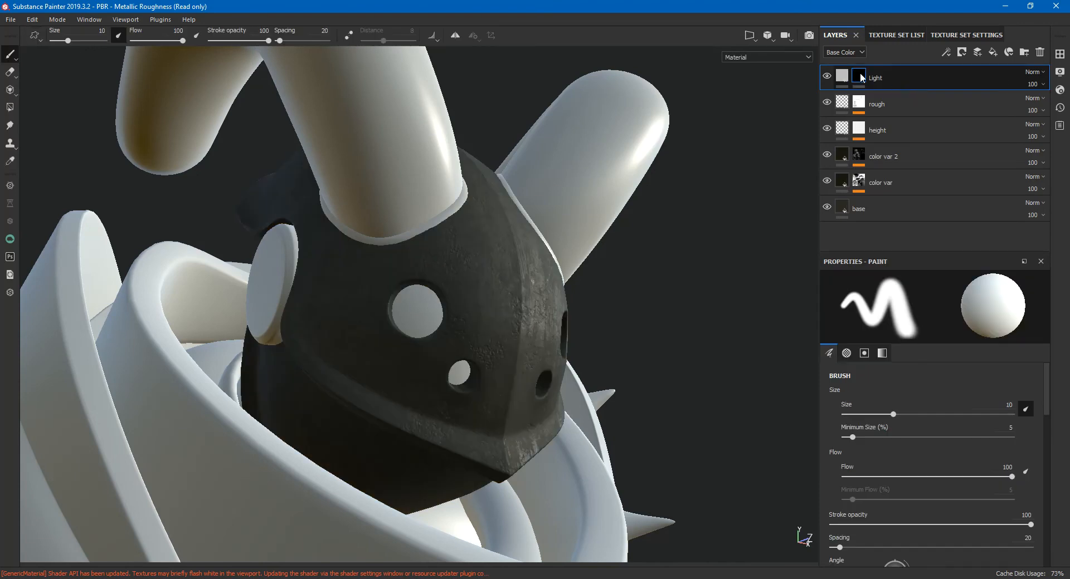
Add a Light generator to the Light layer's mask and inspect its effect around the helmet
right_click(860, 72)
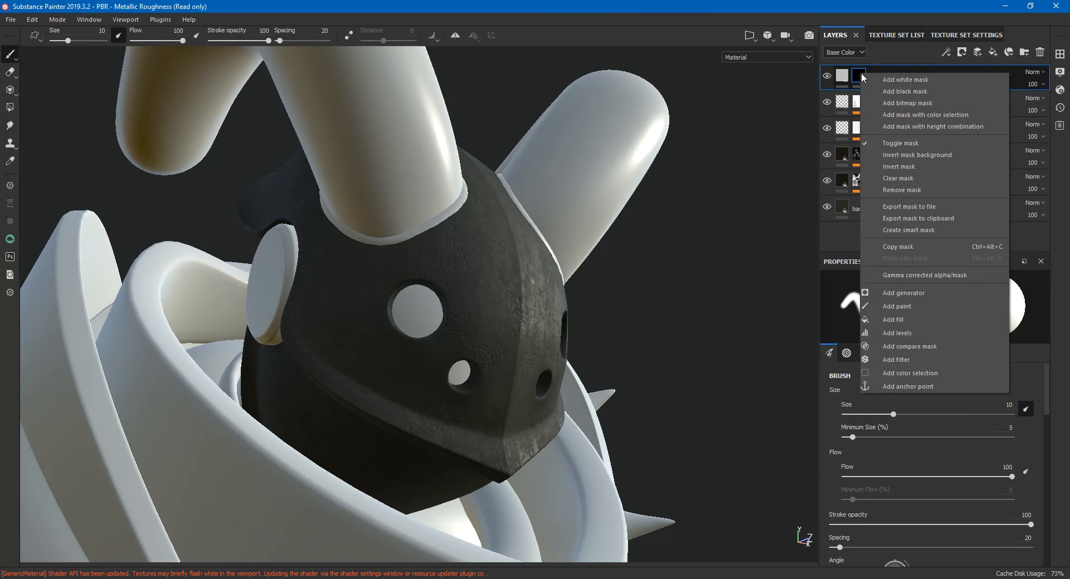
left_click(917, 292)
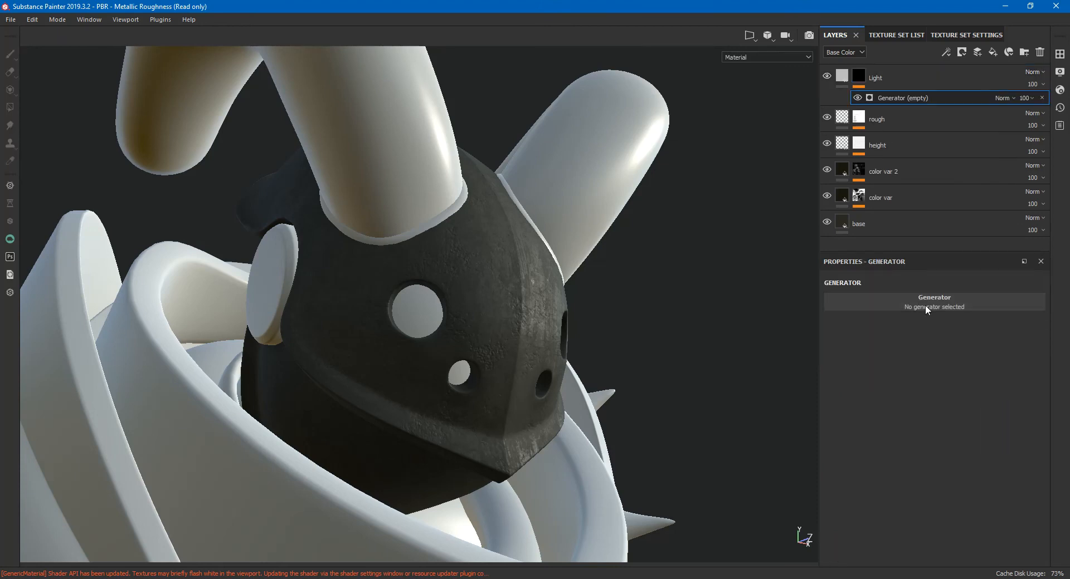
left_click(927, 304)
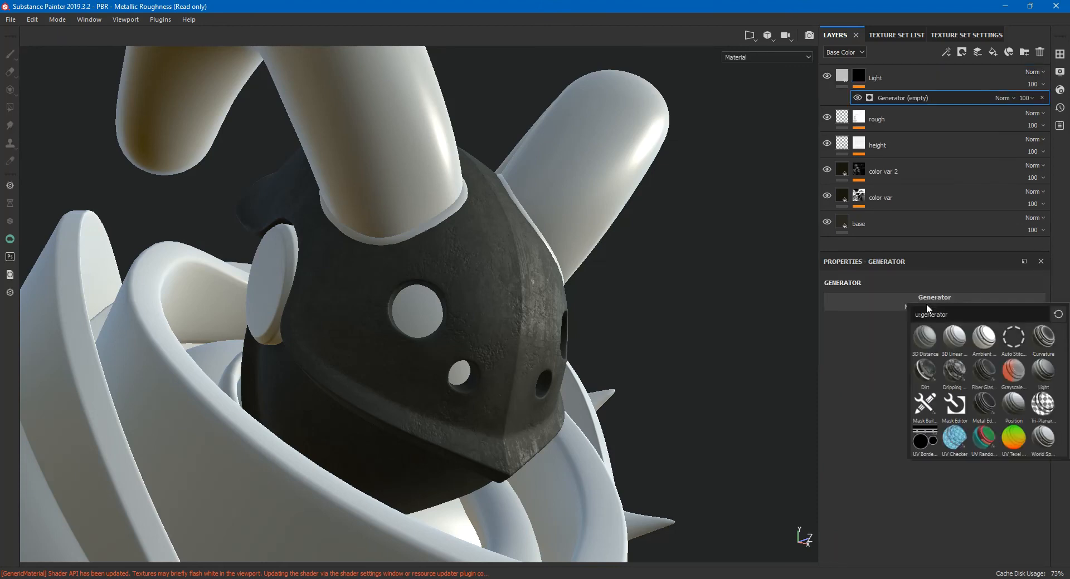
left_click(1044, 371)
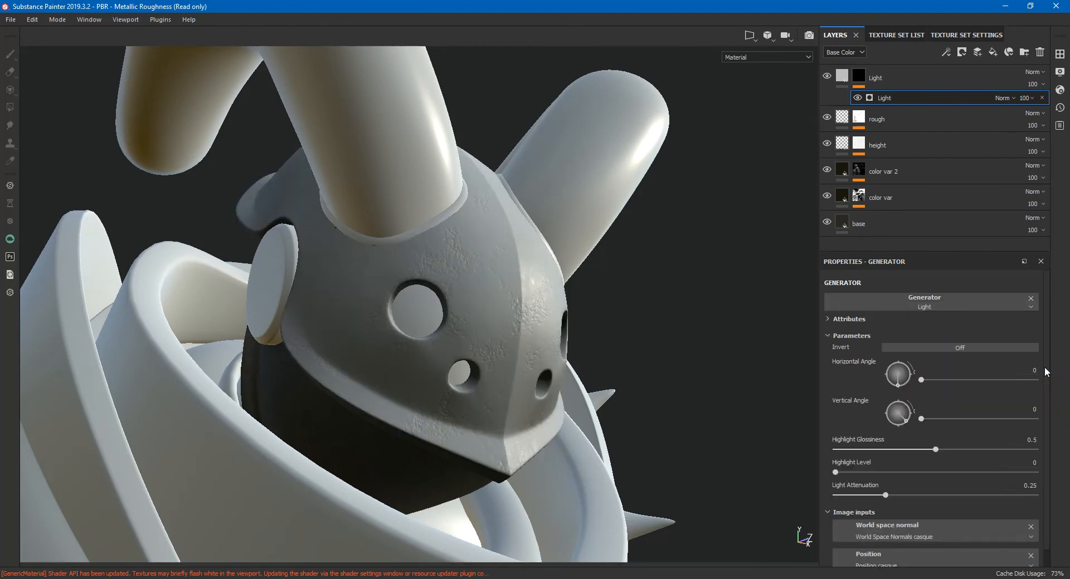
left_click_drag(646, 382, 574, 384, "alt")
left_click_drag(558, 383, 616, 365, "alt")
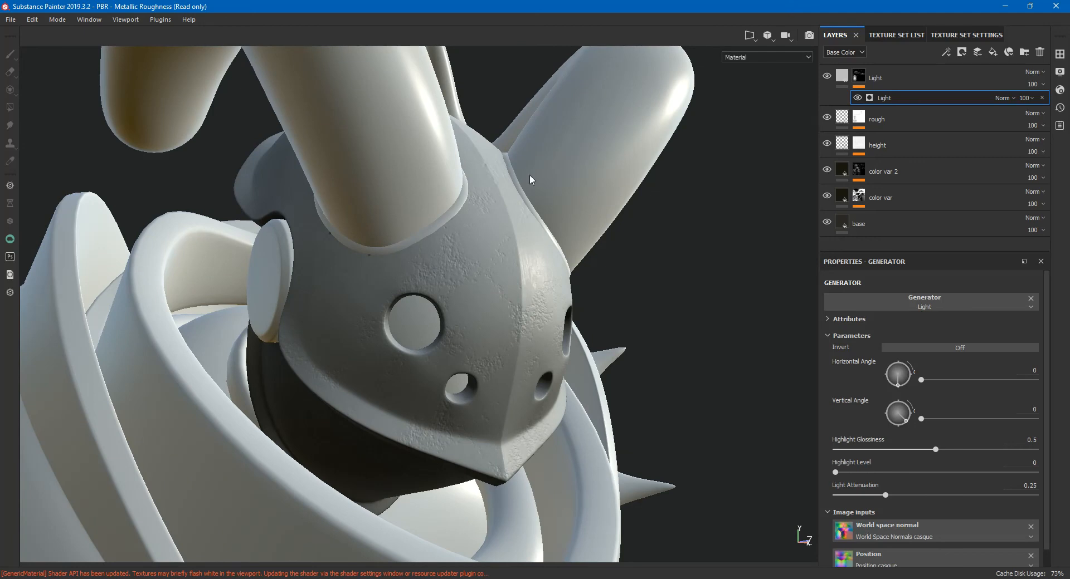
left_click_drag(522, 282, 545, 283, "alt")
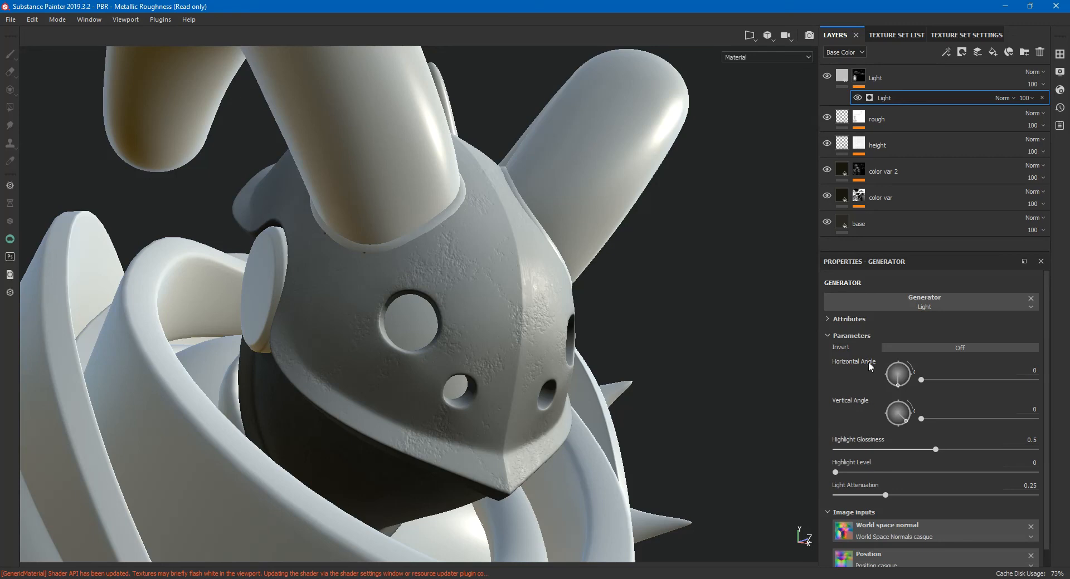
Set the Light generator's vertical angle to 294, checking the light on the helmet from both sides
mouse_move(968, 417)
left_mouse_down()
mouse_move(956, 417)
mouse_move(1006, 419)
left_mouse_up()
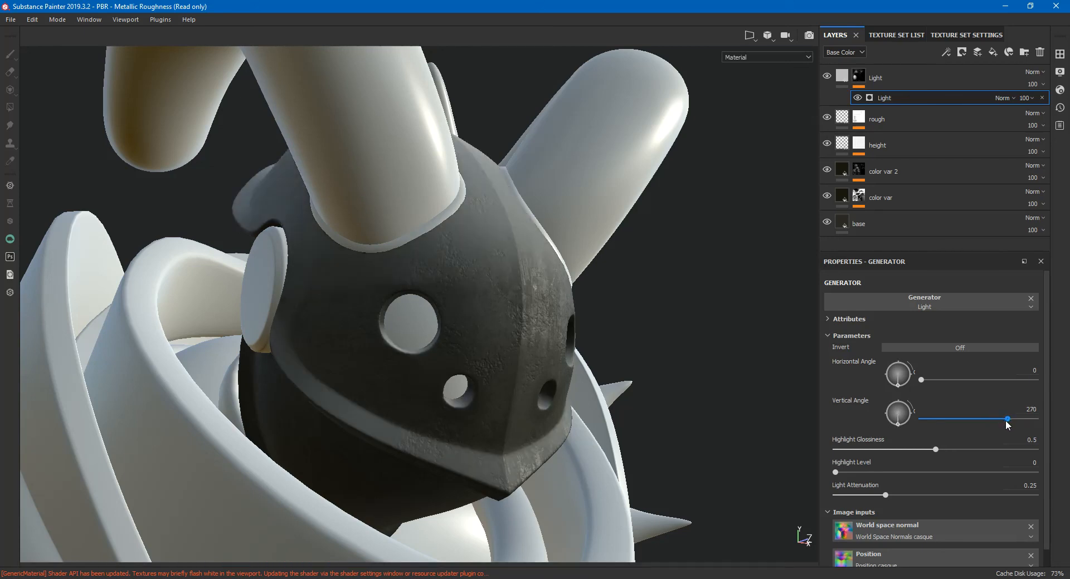
left_click_drag(1006, 420, 1014, 419)
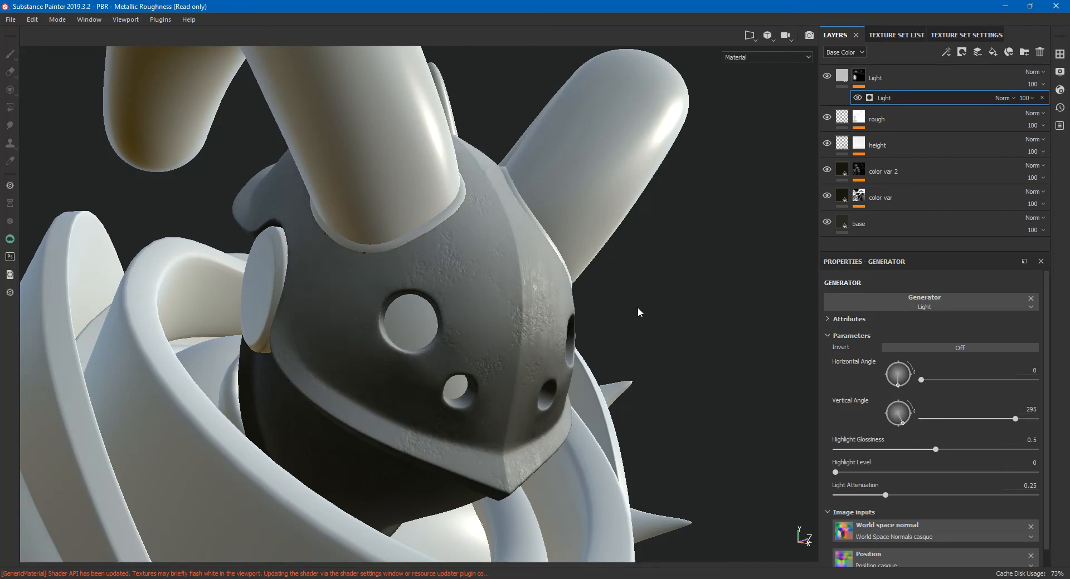
left_click_drag(665, 319, 423, 315, "alt")
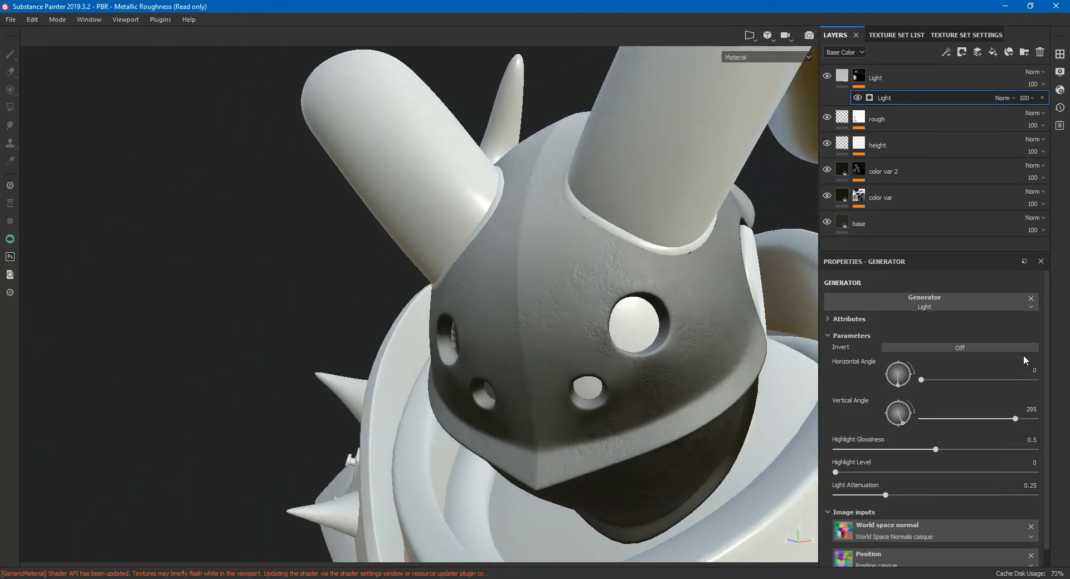
left_click_drag(1012, 418, 1011, 418)
left_click(1015, 415)
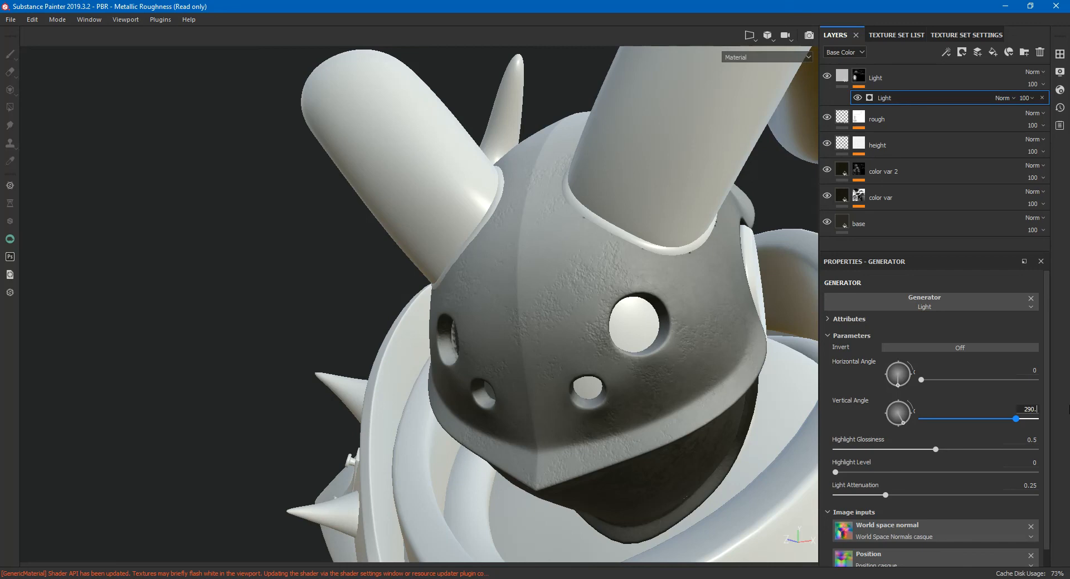
key("Return")
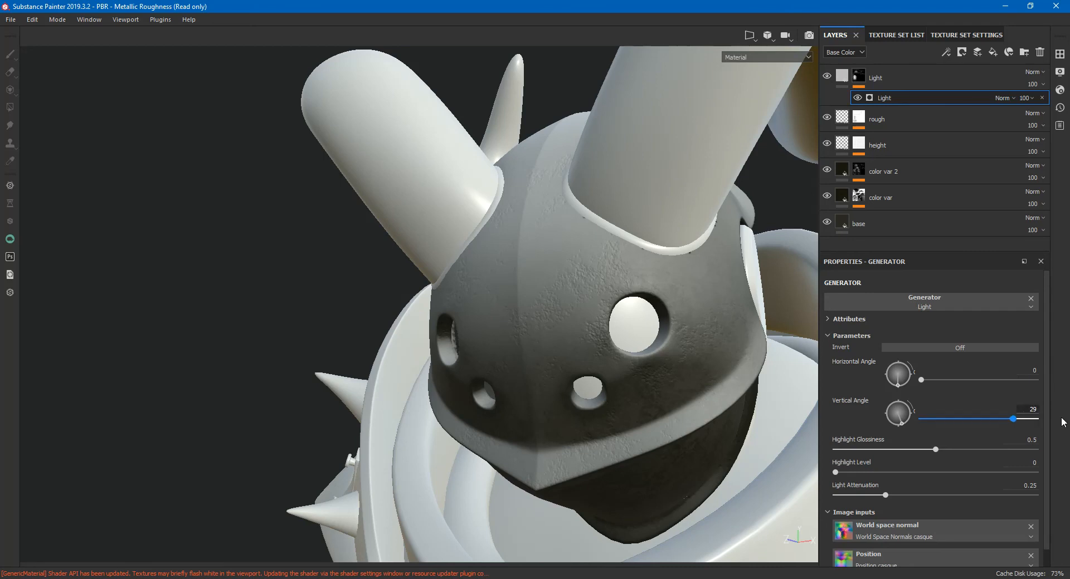
key("Return")
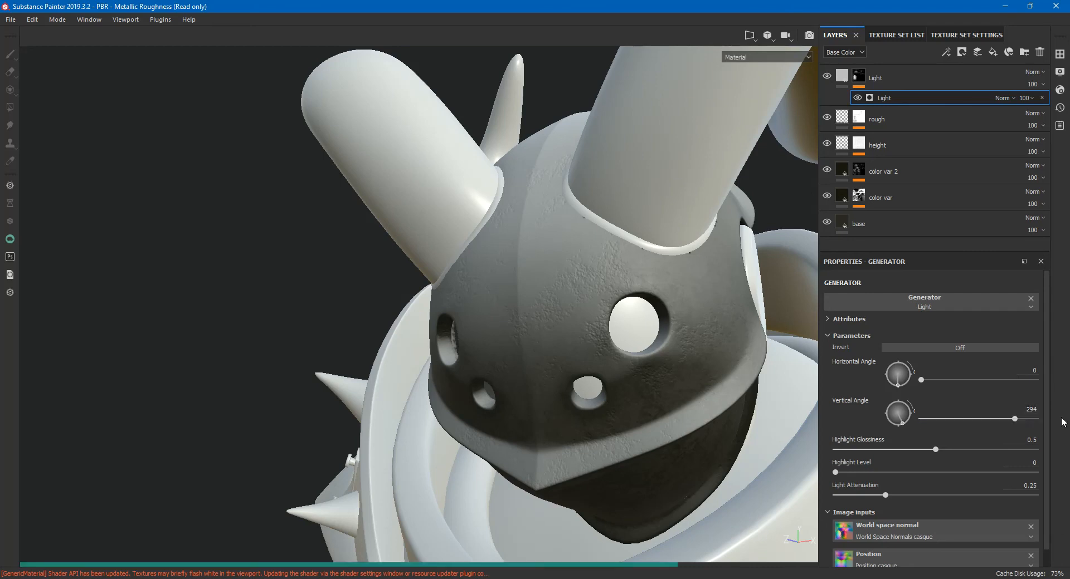
left_click_drag(651, 352, 759, 349, "alt")
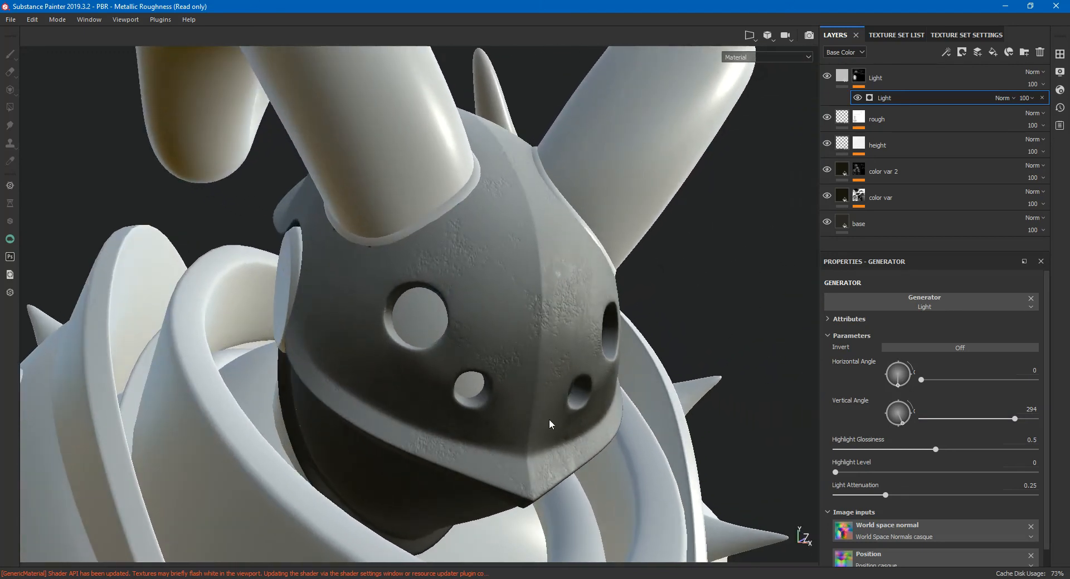
key("alt+Tab")
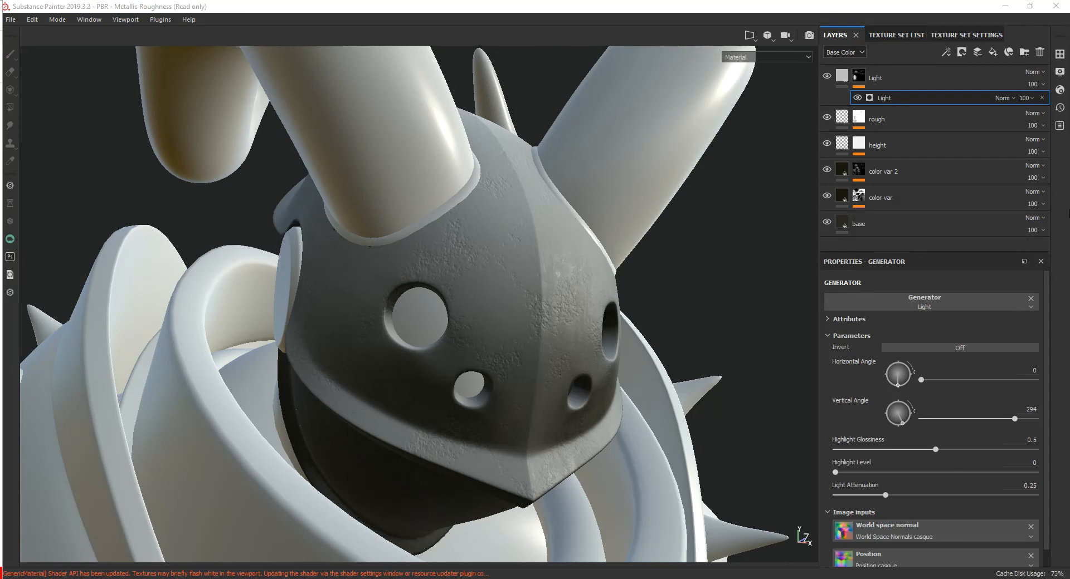
Add a fill to the Light layer's mask and assign it the Grunge Concrete Old texture
left_click(858, 77)
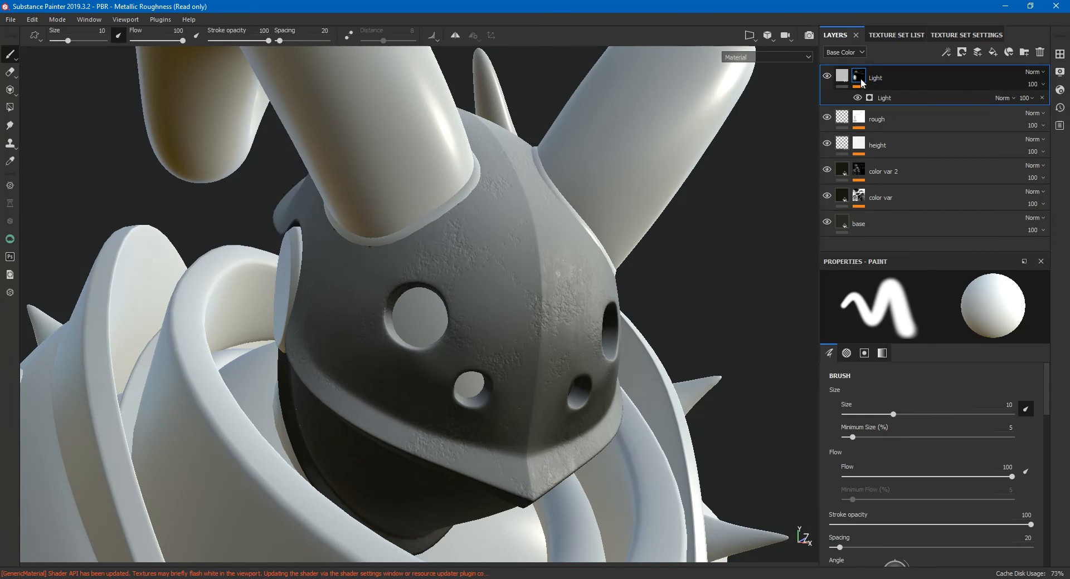
right_click(858, 76)
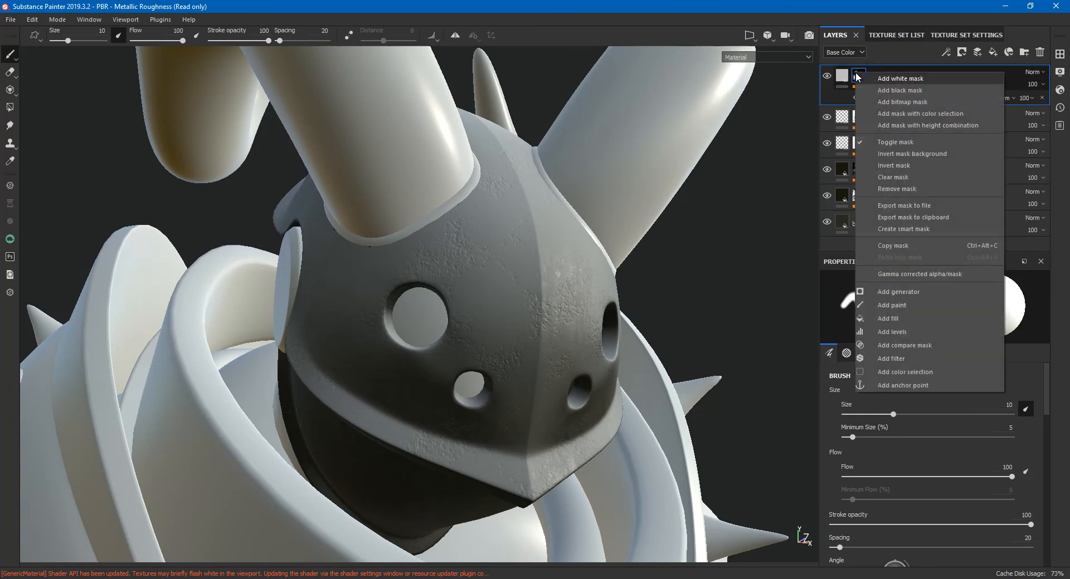
left_click(908, 317)
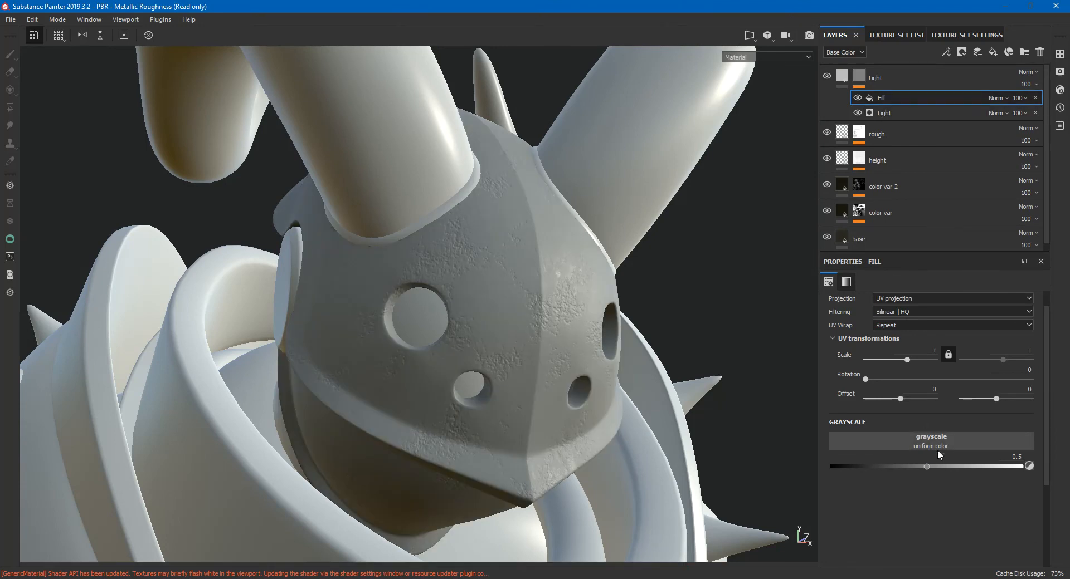
left_click(931, 444)
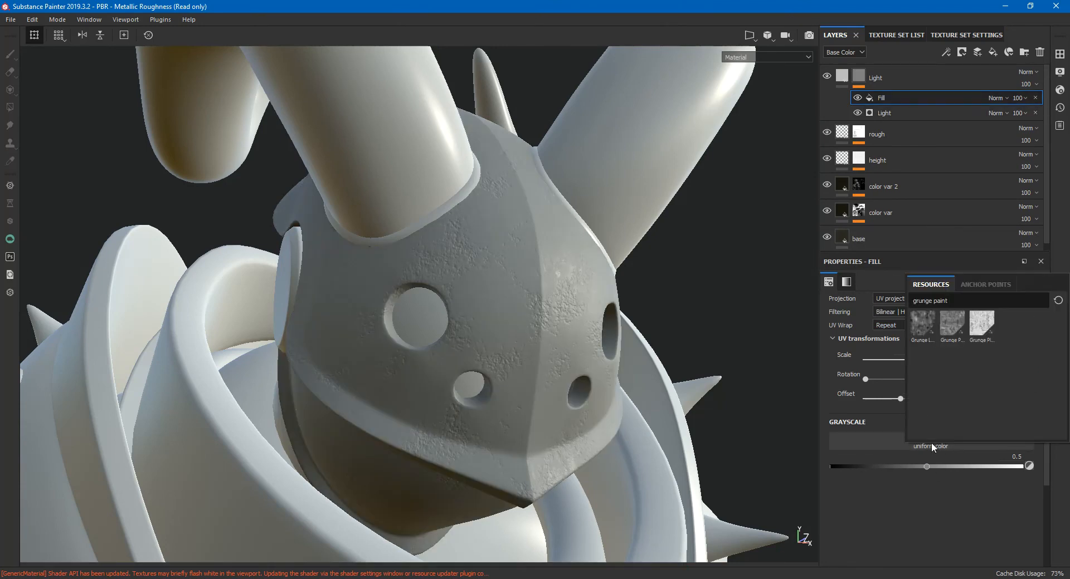
left_click_drag(952, 301, 938, 301)
key("BackSpace")
key("BackSpace")
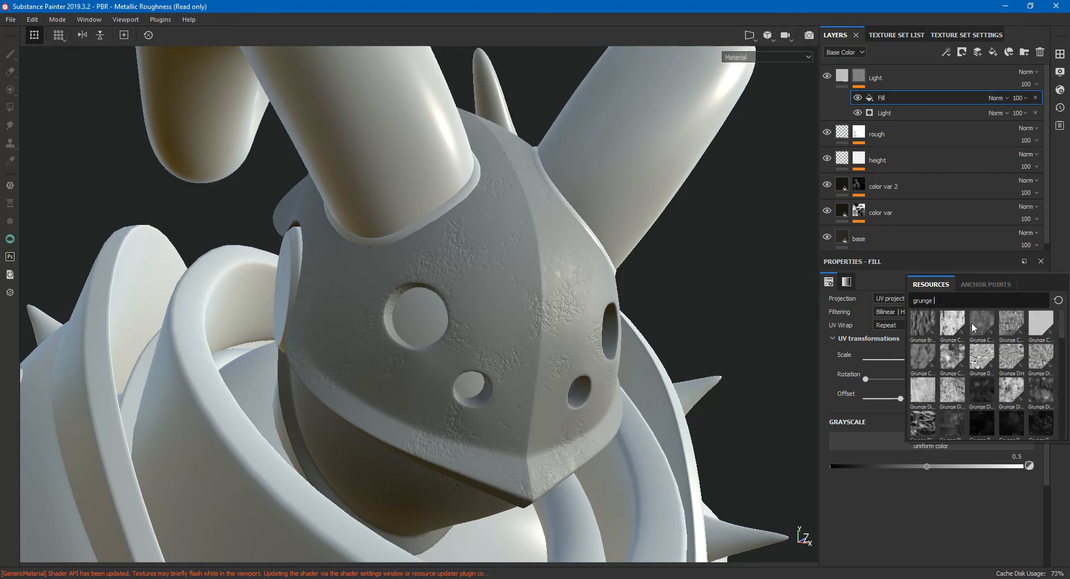
type("concrete")
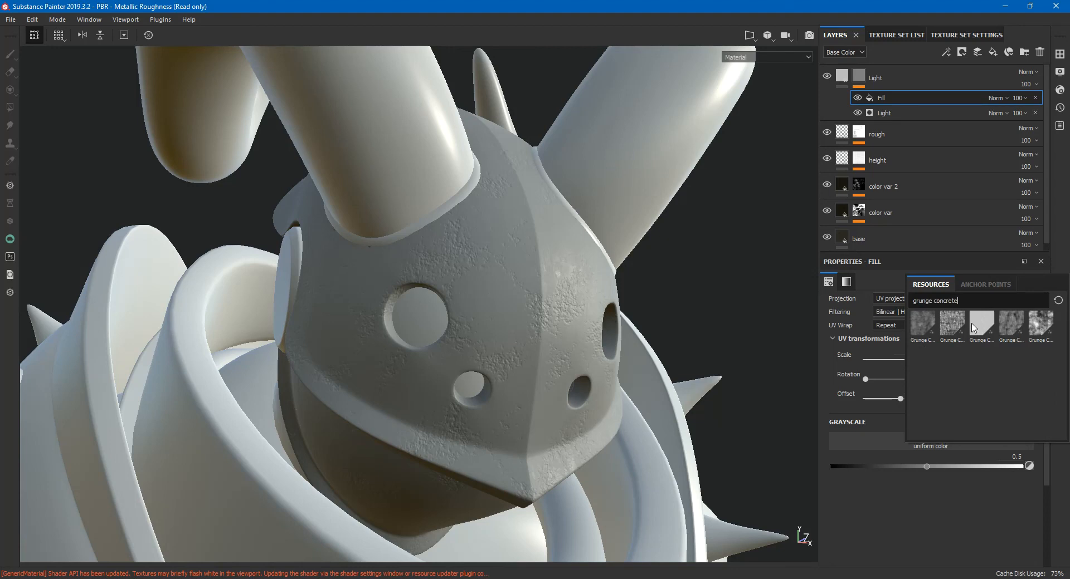
left_click(1040, 328)
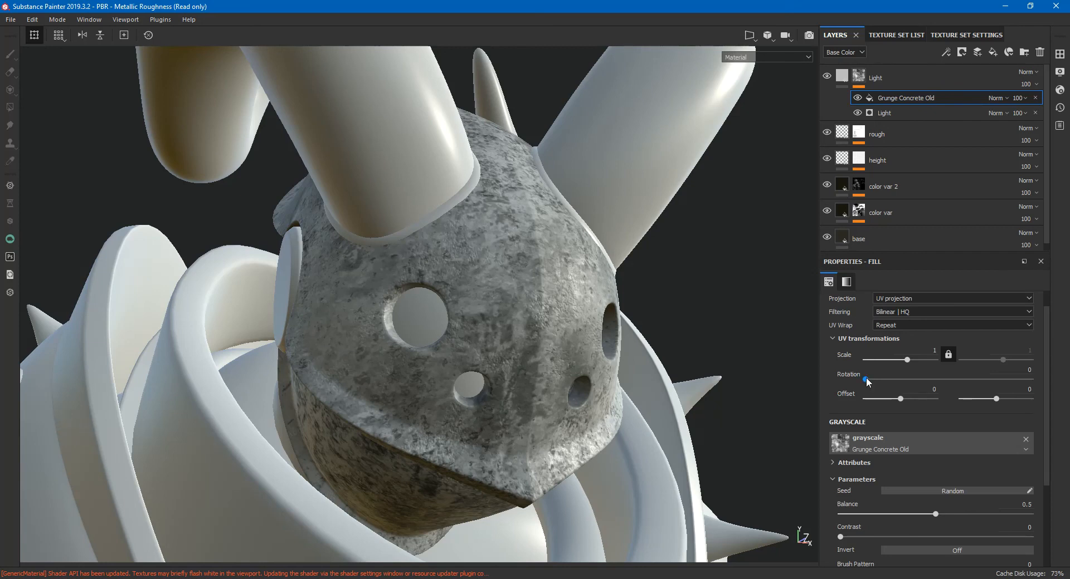
Switch the Grunge Concrete Old fill to tri-planar projection, with Multiply blending at 64 opacity
left_click(919, 300)
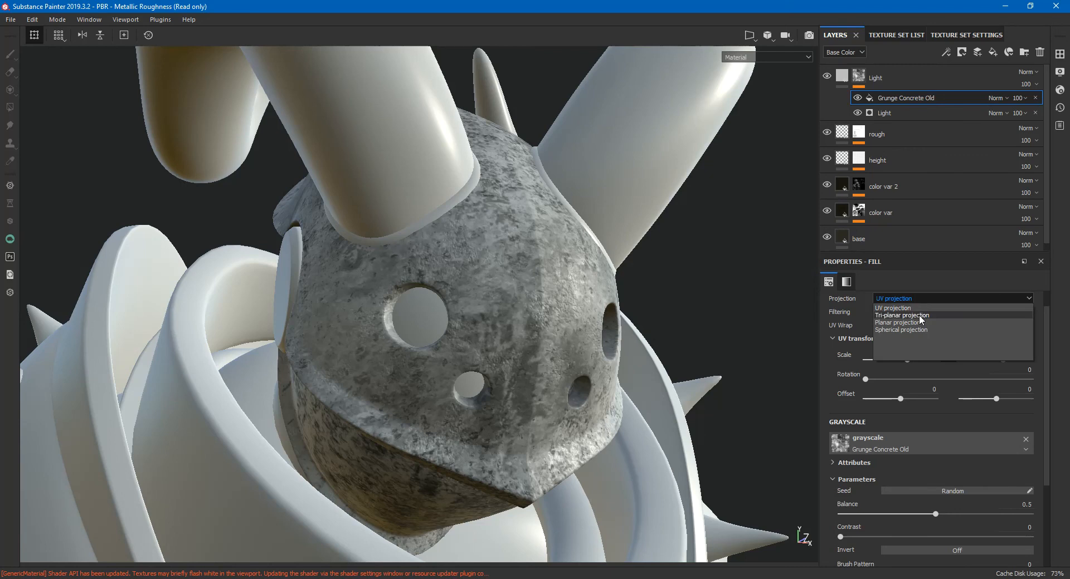
left_click(918, 315)
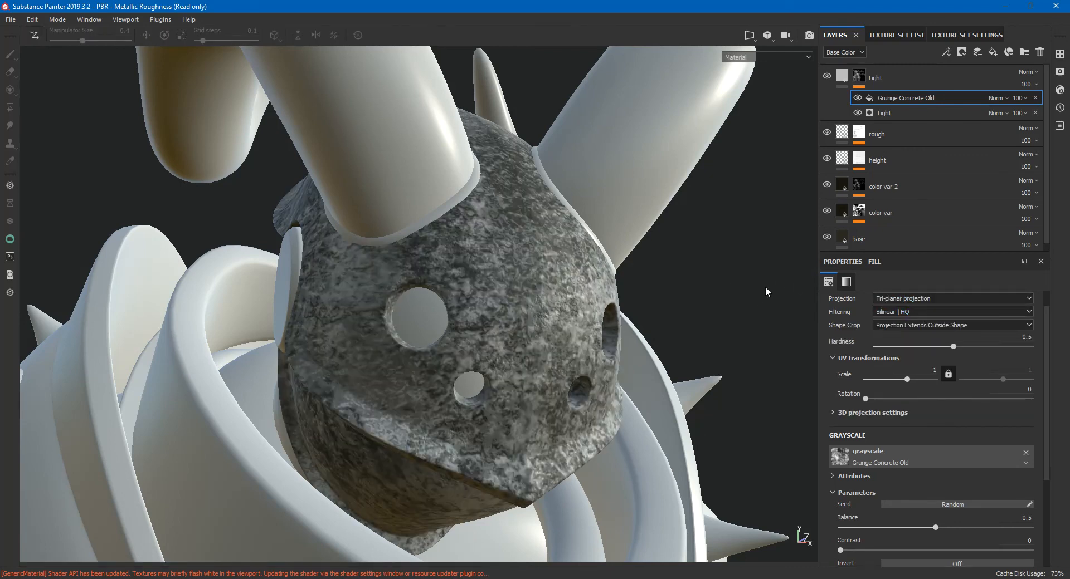
left_click(1005, 98)
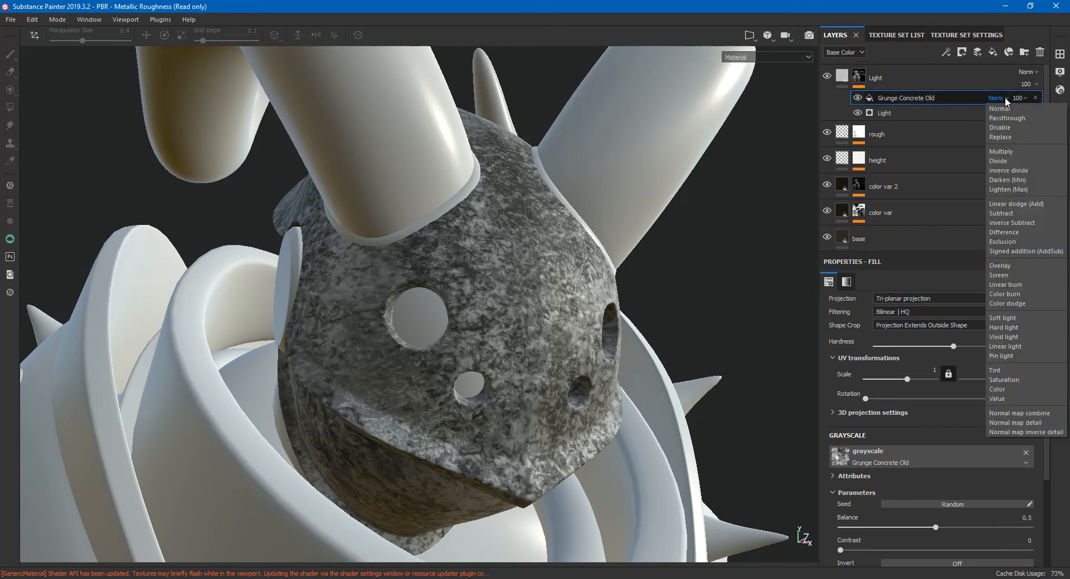
left_click(1003, 151)
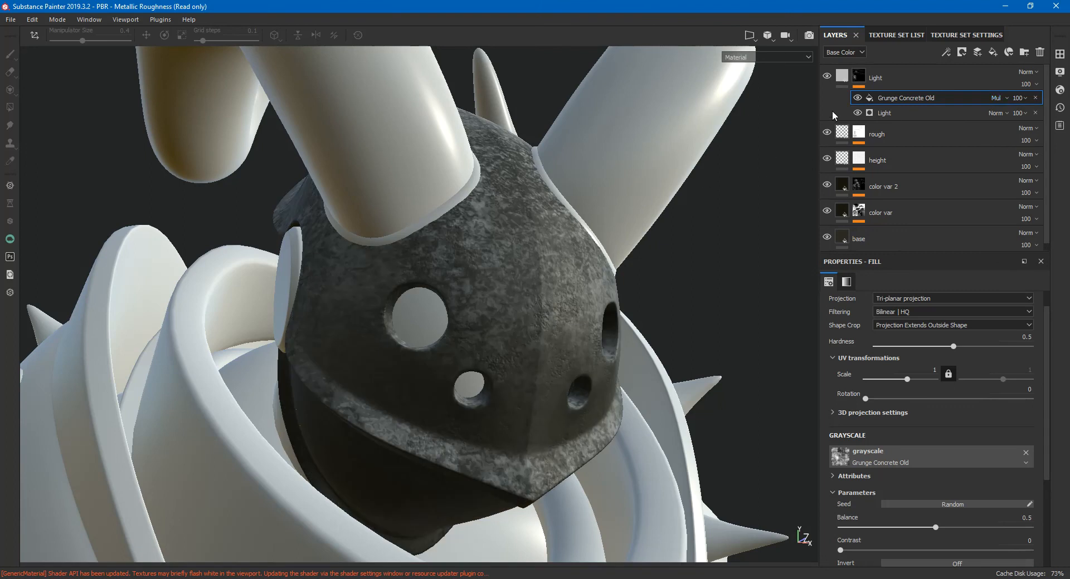
left_click(1026, 99)
left_click(1045, 116)
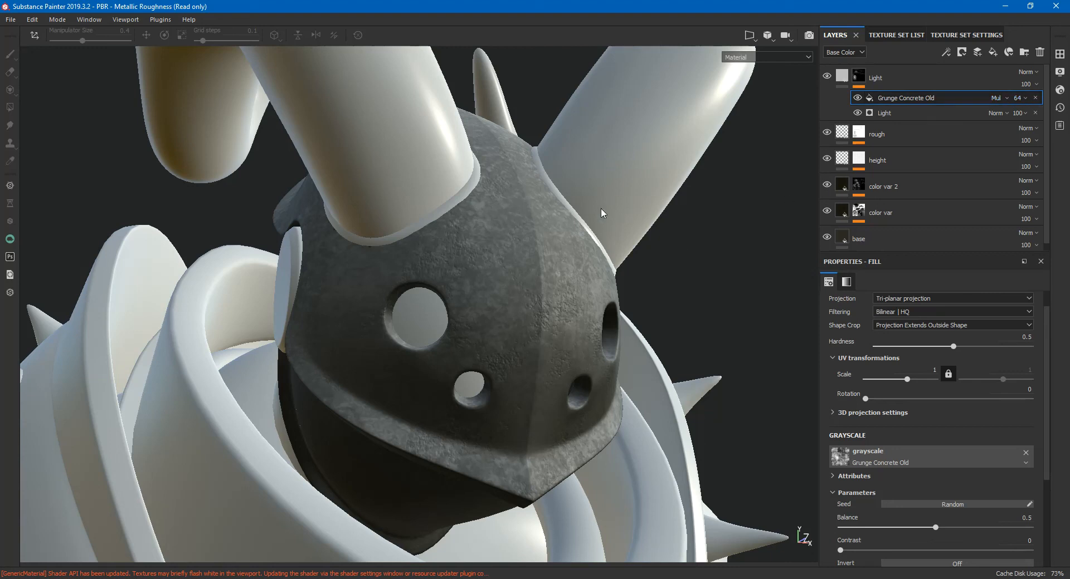
Add another fill at the top of the Light layer's mask and assign it the Dirt texture
left_click(860, 75)
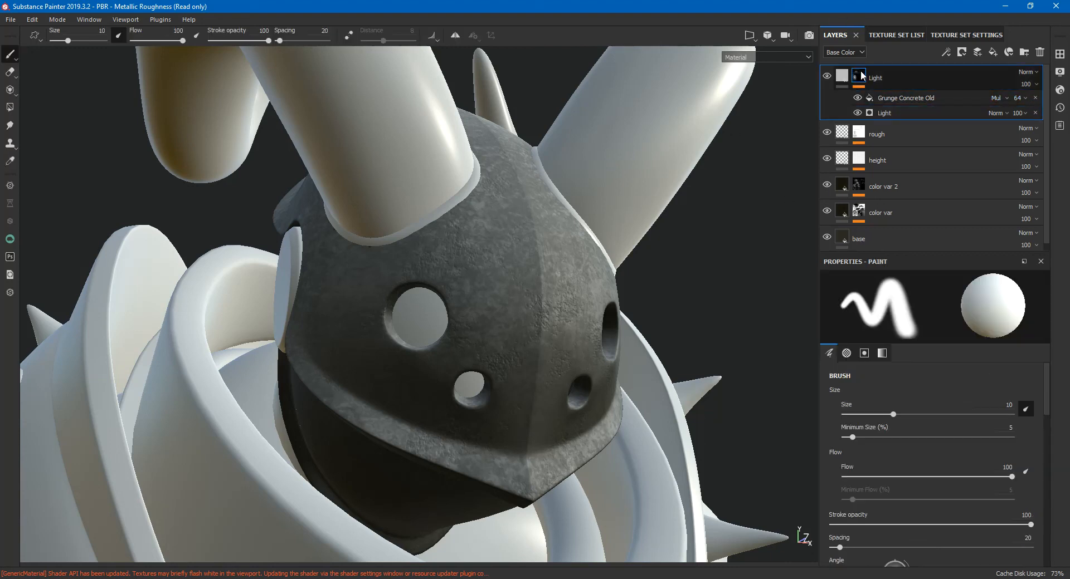
right_click(862, 75)
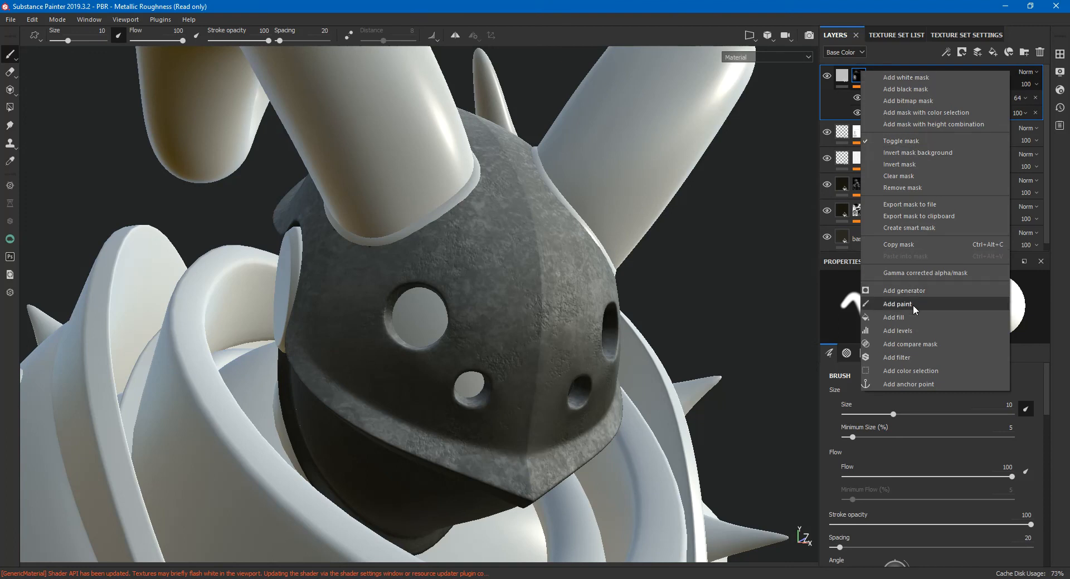
left_click(908, 316)
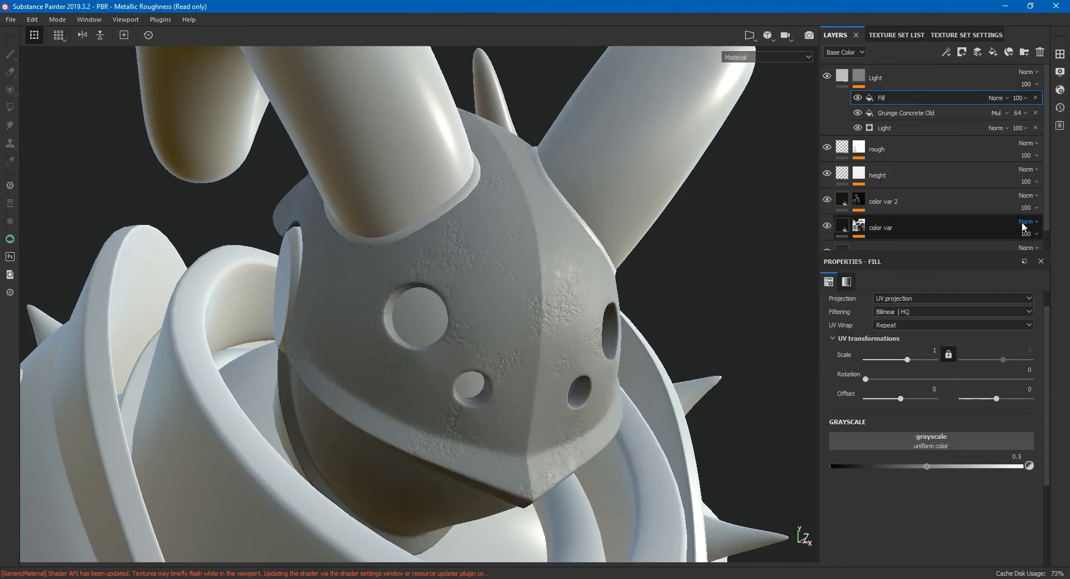
left_click(890, 435)
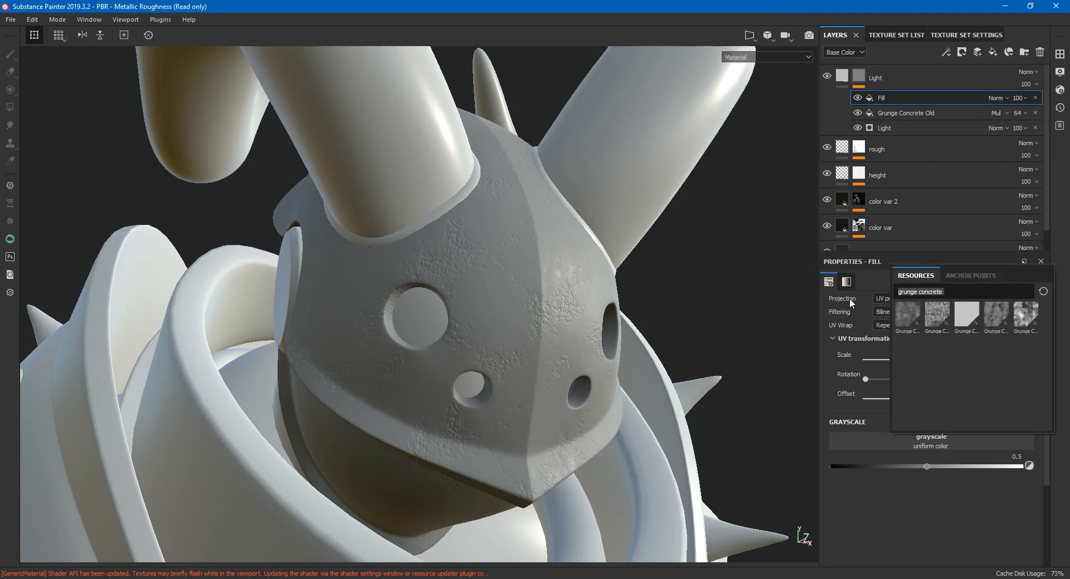
type("dirt")
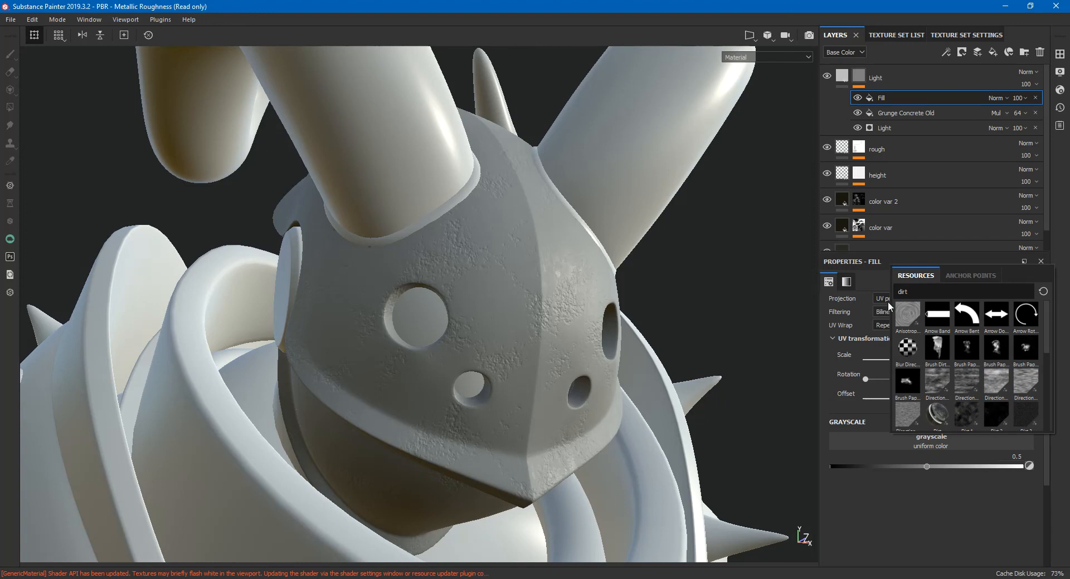
scroll(937, 322, "down", 2)
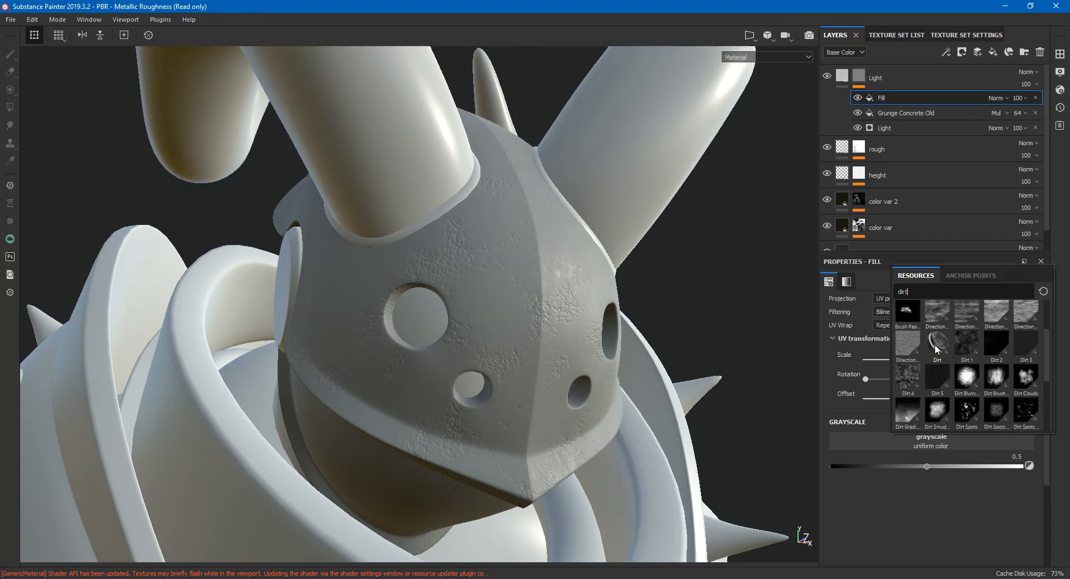
left_click(934, 346)
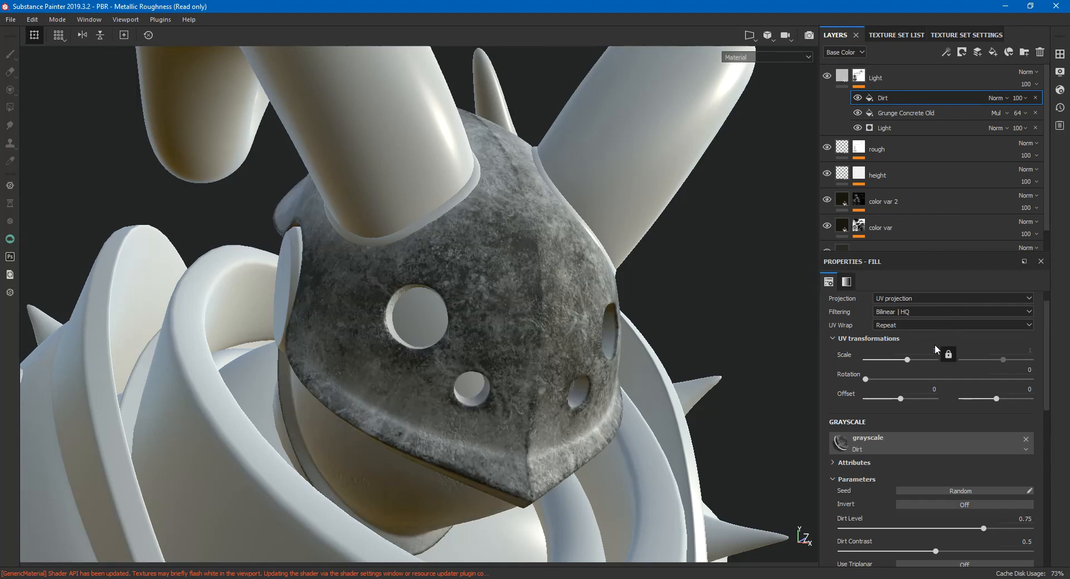
Set the Dirt fill to Color burn blending at 91 opacity, inspecting the top of the helmet
left_click(1006, 97)
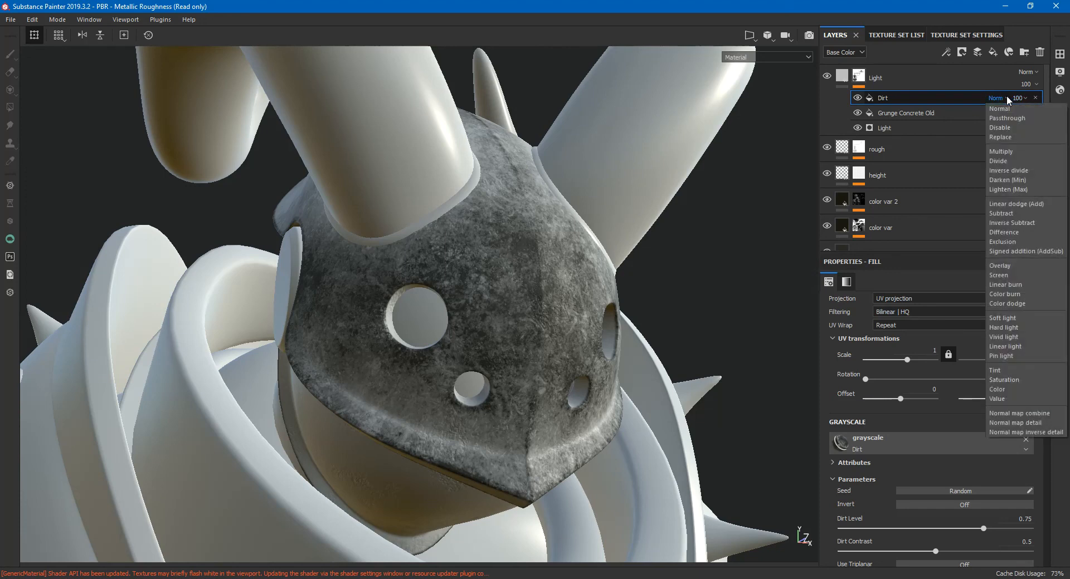
left_click(1005, 294)
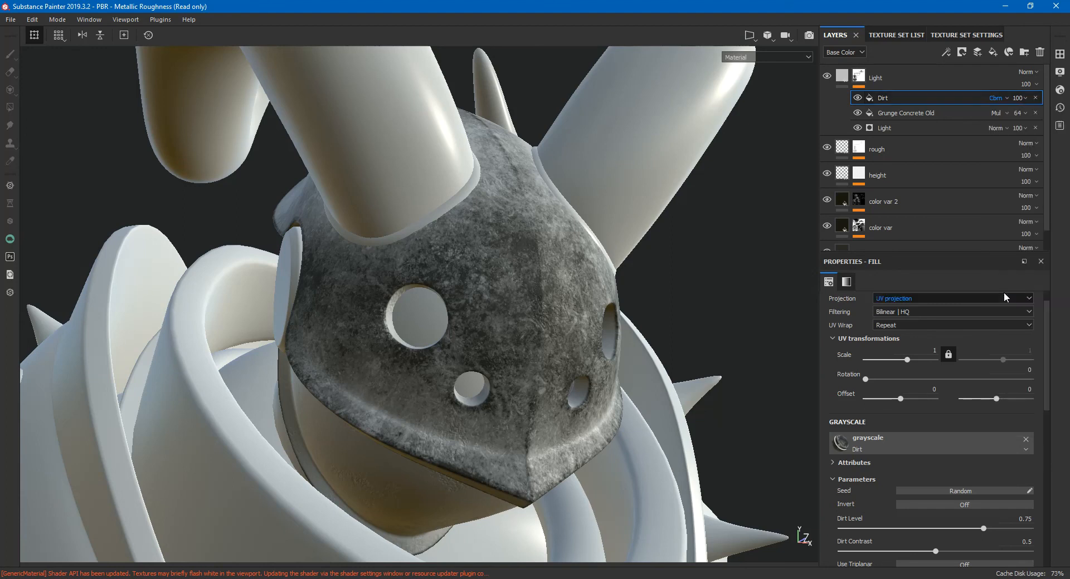
left_click_drag(691, 264, 615, 448, "alt")
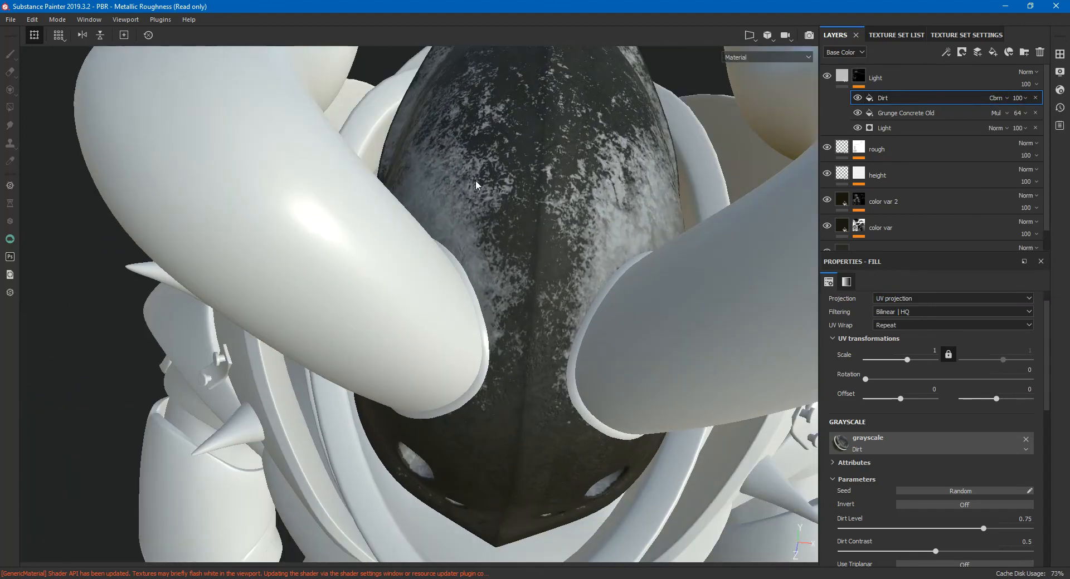
left_click_drag(435, 212, 585, 146, "alt")
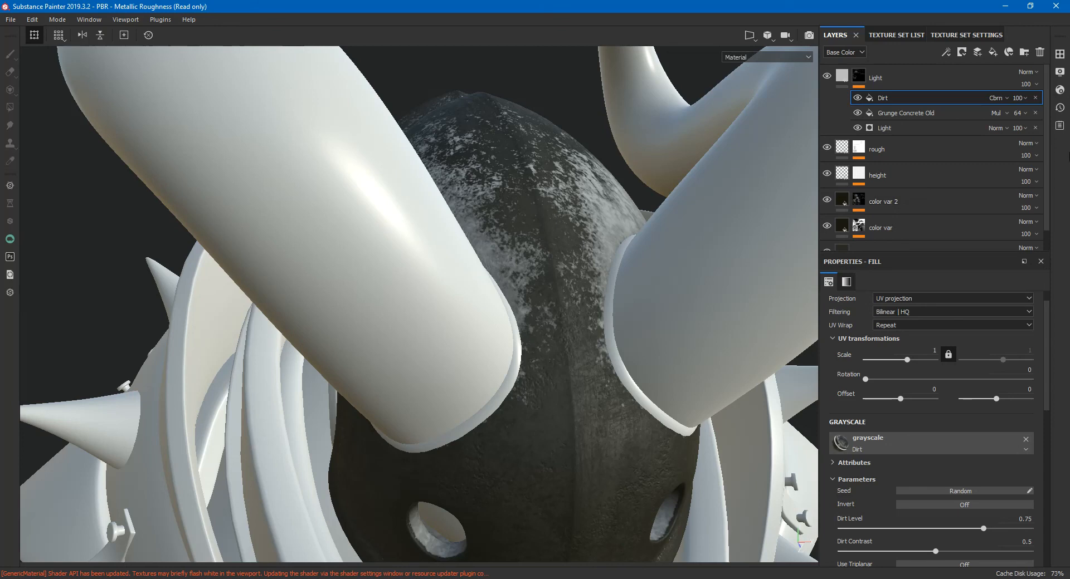
left_click(1025, 98)
left_click_drag(1031, 119, 1058, 123)
left_click_drag(593, 304, 639, 303, "alt")
Try tri-planar projection on the Dirt fill and undo the change
left_click(886, 299)
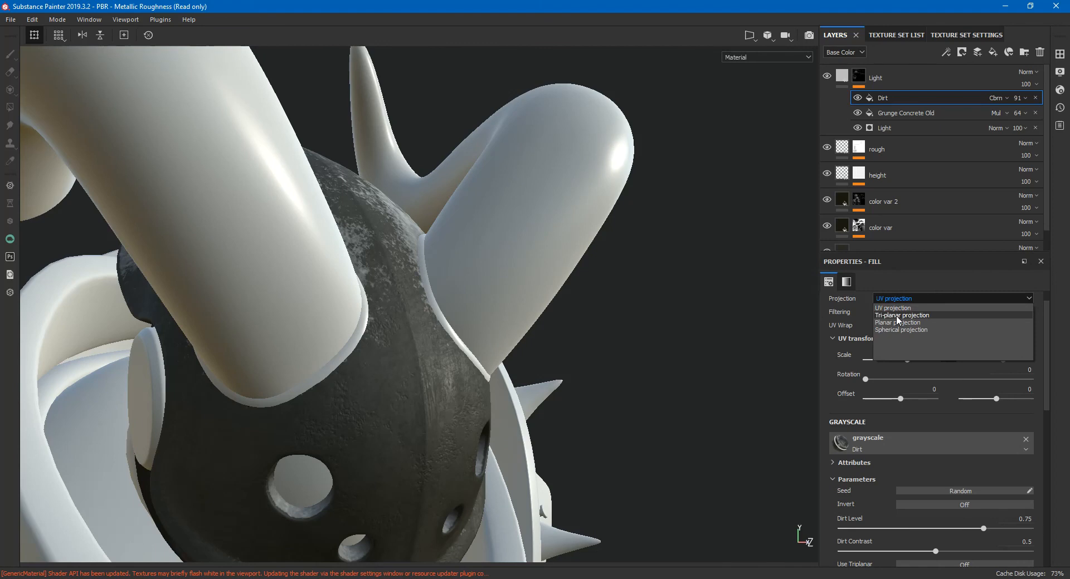
left_click(896, 316)
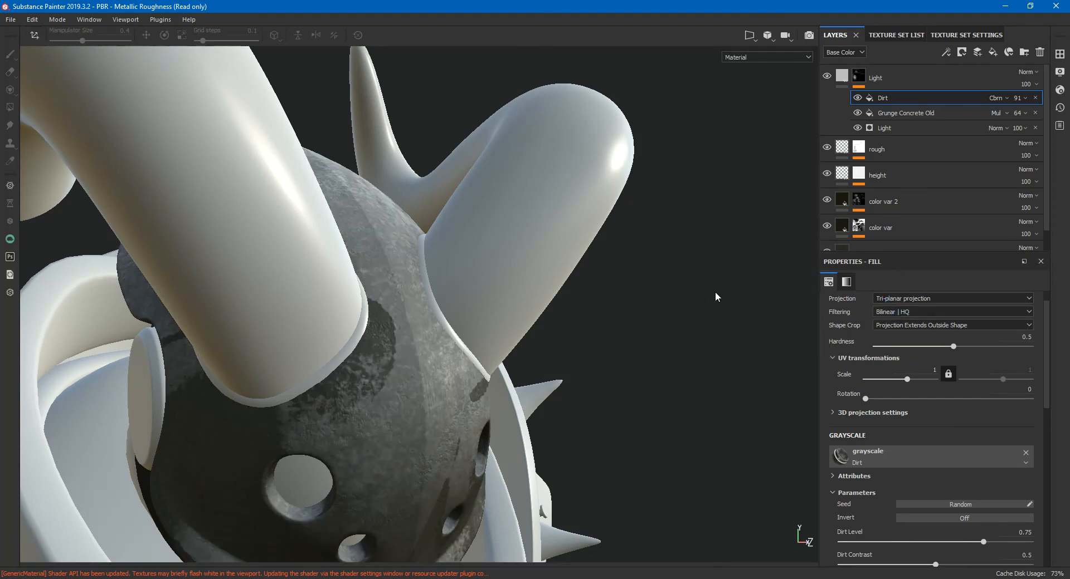
key("ctrl+z")
Set the Dirt fill's UV scale to 6.53 and check the pattern on top of the helmet
left_click_drag(629, 310, 609, 387, "alt")
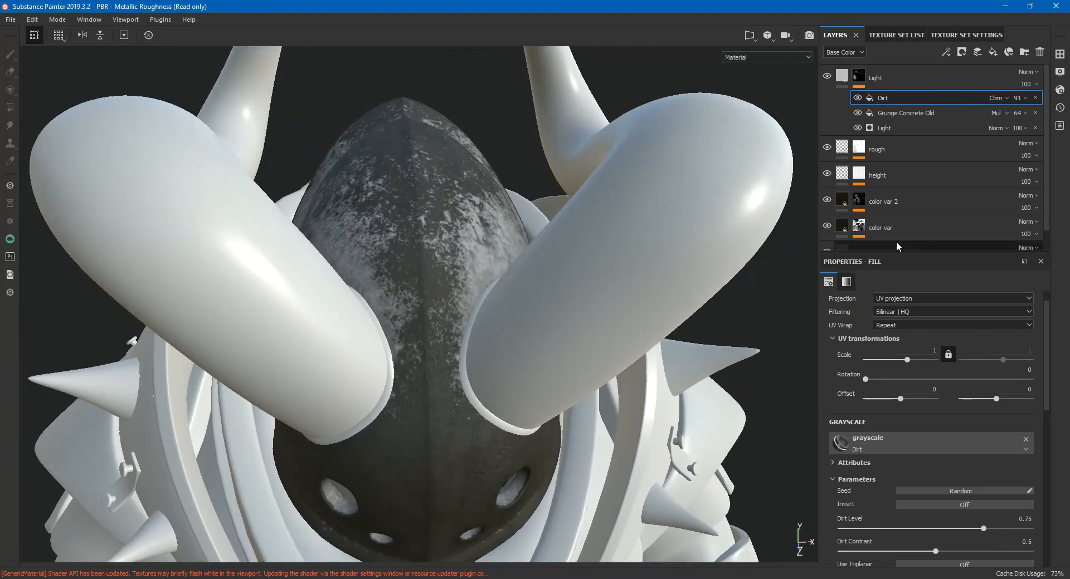
left_click(912, 364)
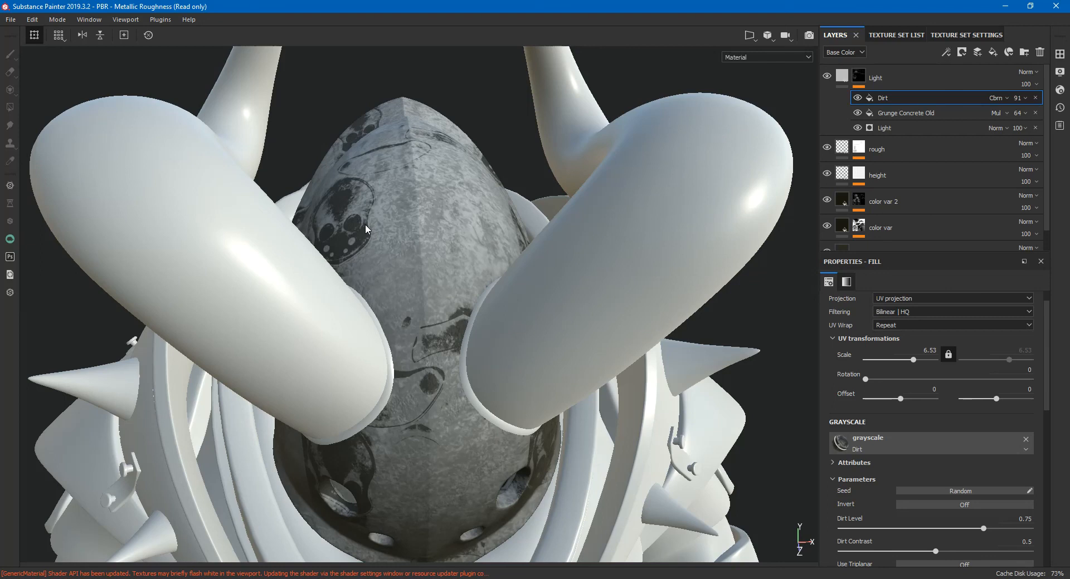
Set the Dirt fill's UV scale to 1 and its Dirt Level to 0.81, checking the pattern on the helmet
left_click(929, 350)
type("1")
key("Return")
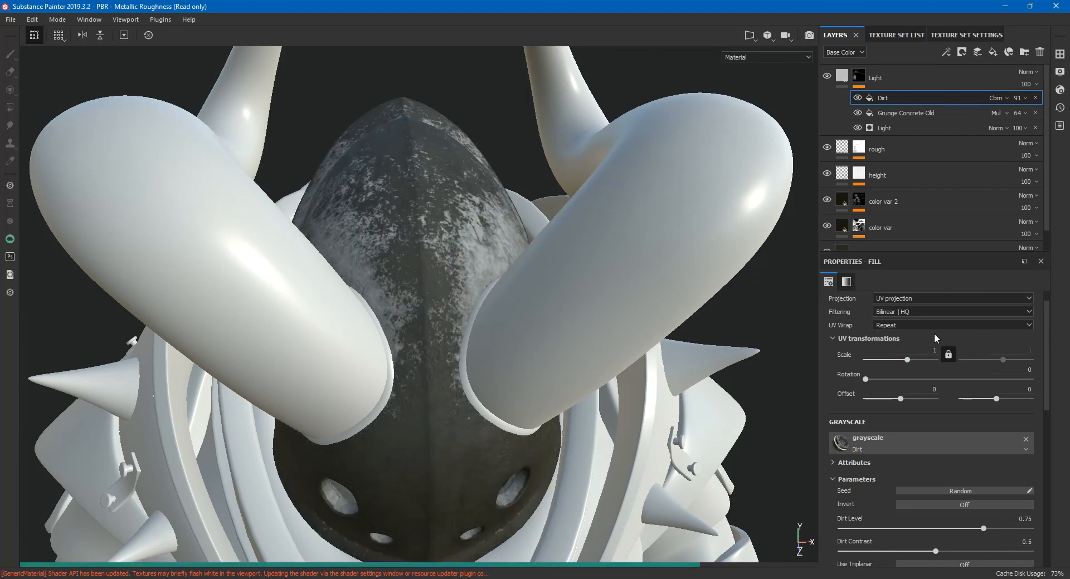
scroll(937, 371, "down", 3)
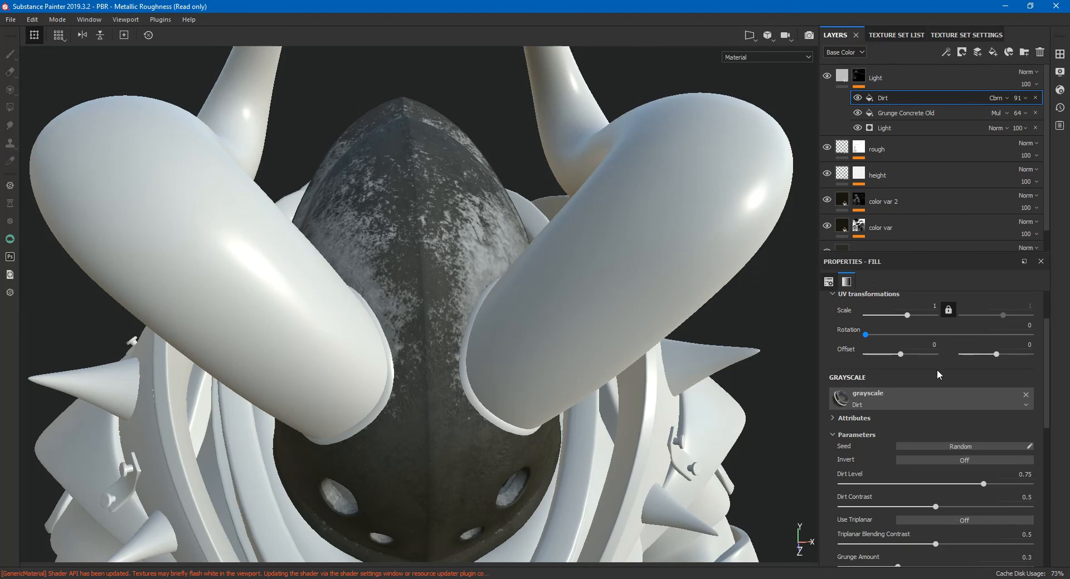
left_click_drag(983, 462, 944, 466)
left_click_drag(920, 463, 916, 462)
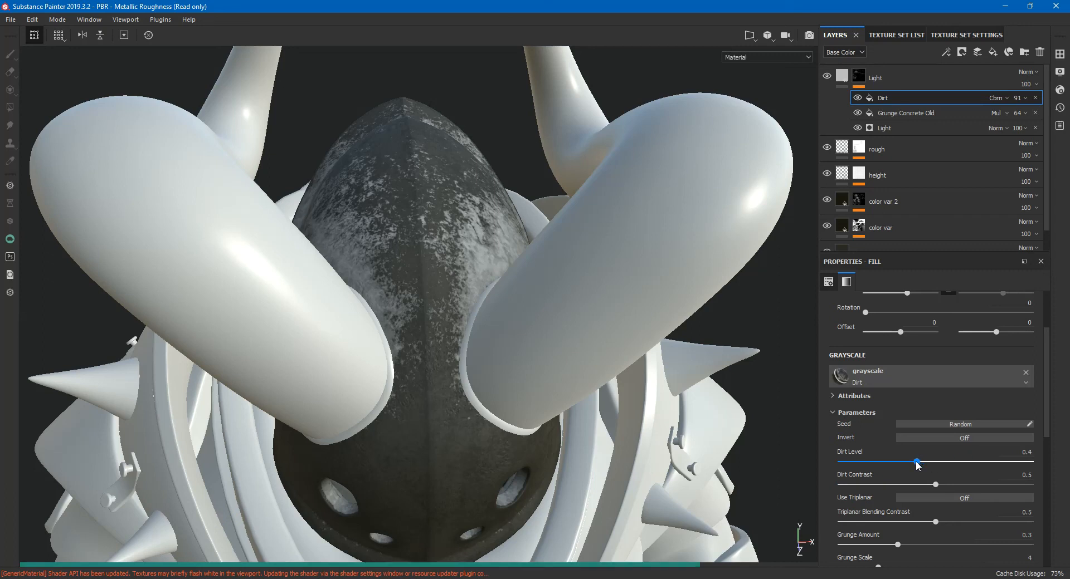
left_click_drag(916, 462, 995, 462)
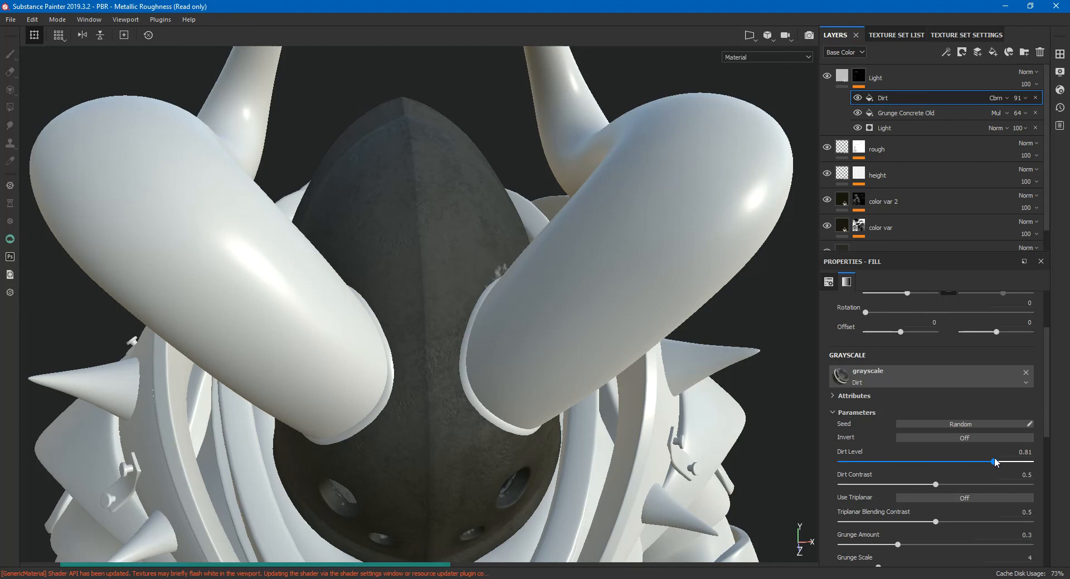
left_click_drag(549, 407, 550, 376, "alt")
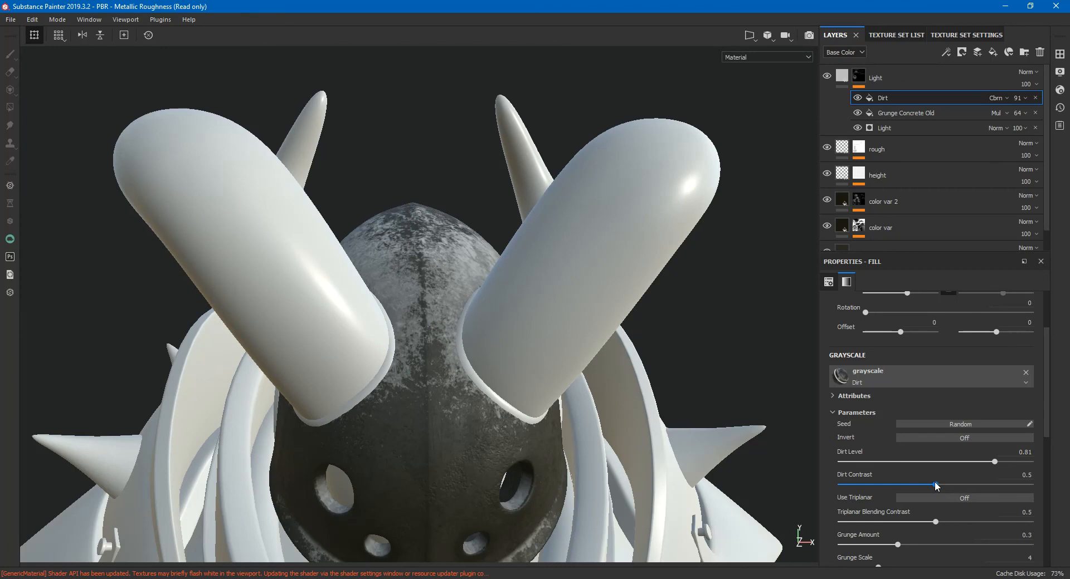
Turn on Use Triplanar in the Dirt fill's parameters, comparing the top of the helmet with it on and off
left_click(942, 498)
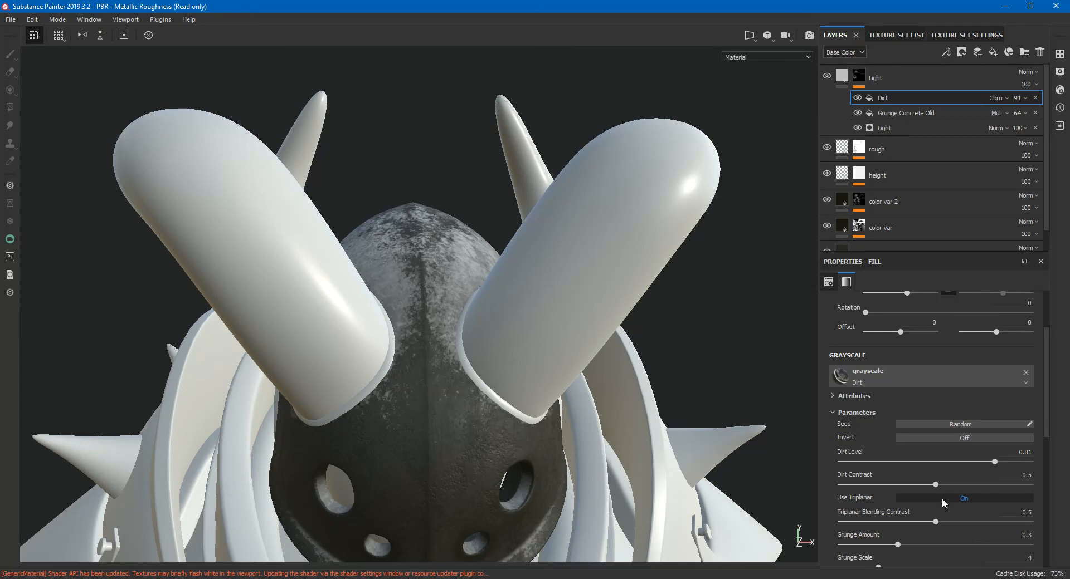
left_click_drag(518, 485, 658, 458, "alt")
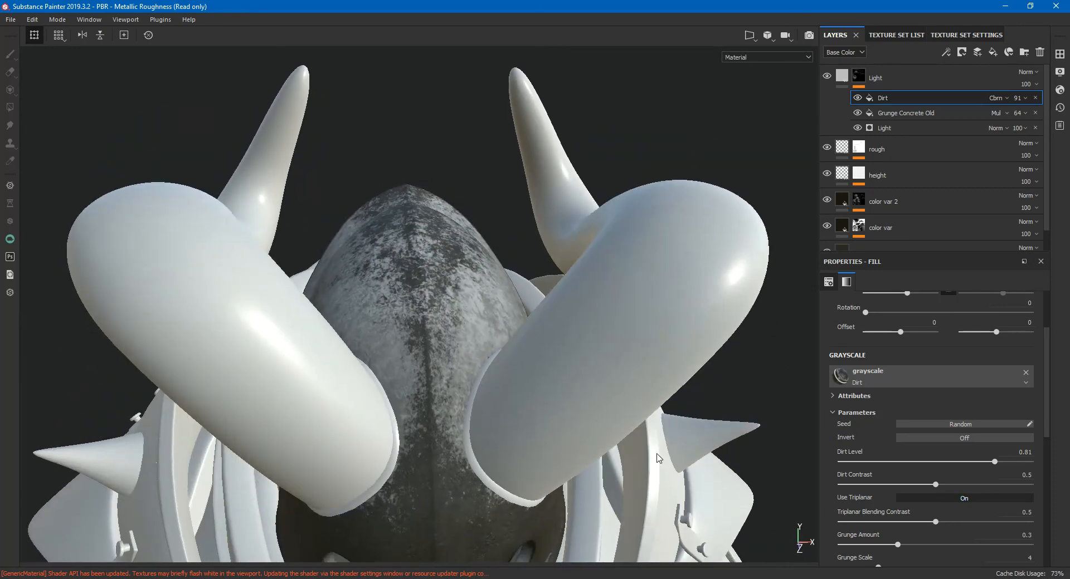
left_click(966, 497)
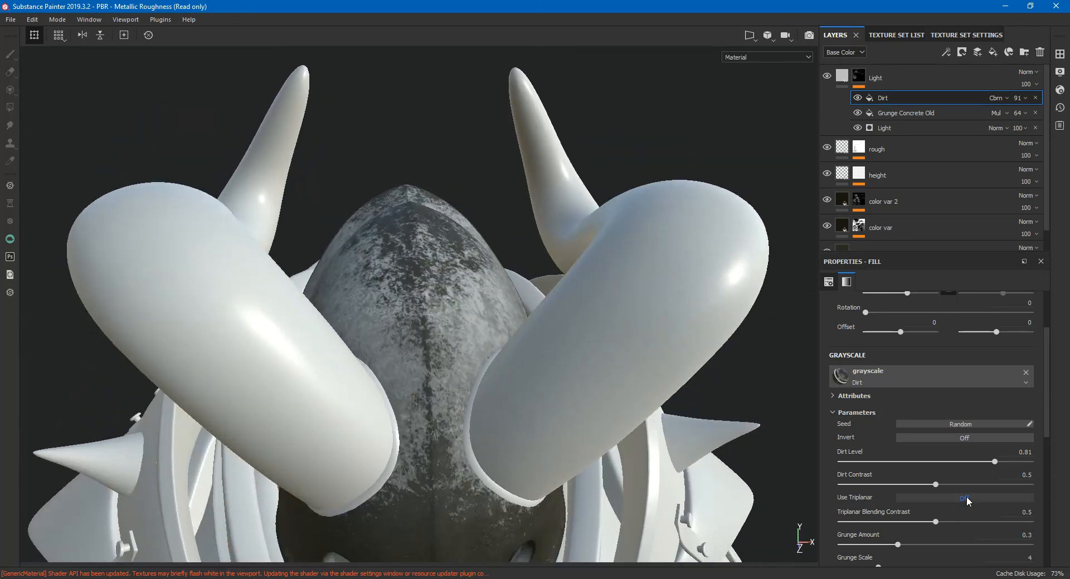
left_click(966, 498)
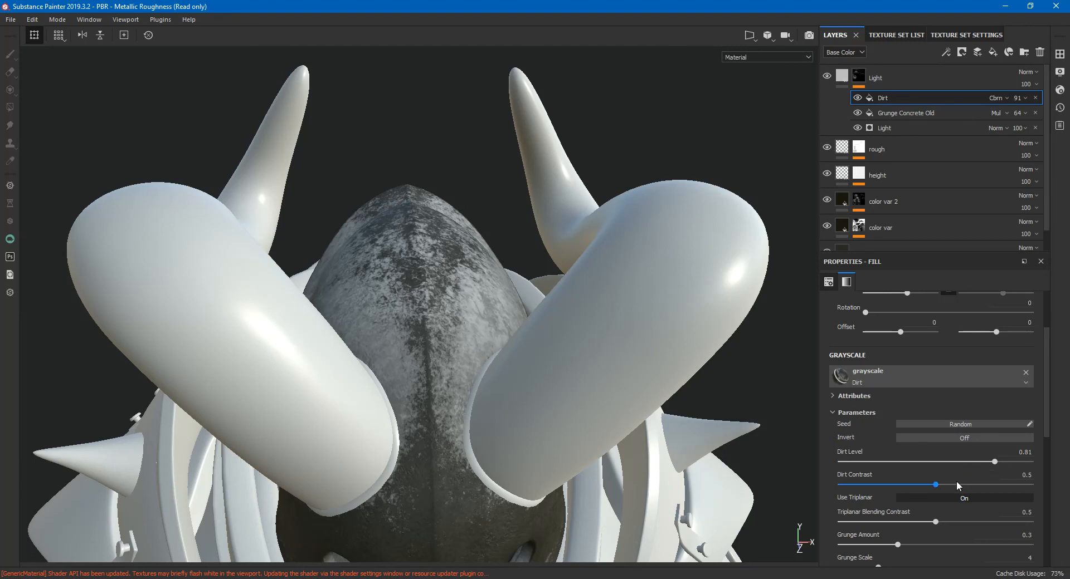
Lower the Dirt fill's Dirt Contrast to 0.04 and check the helmet from the front
left_click(901, 482)
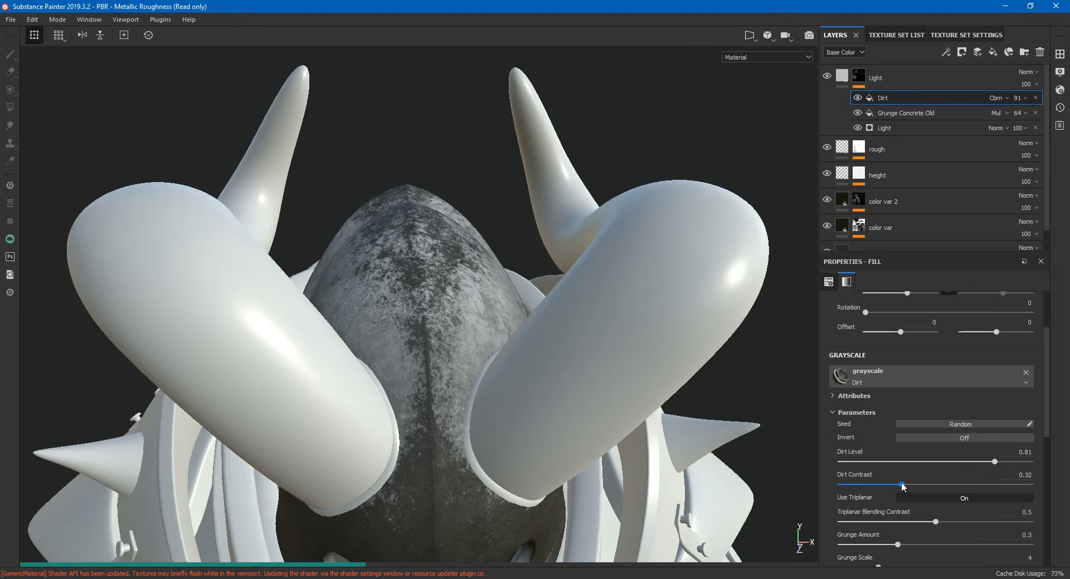
left_click_drag(901, 482, 887, 483)
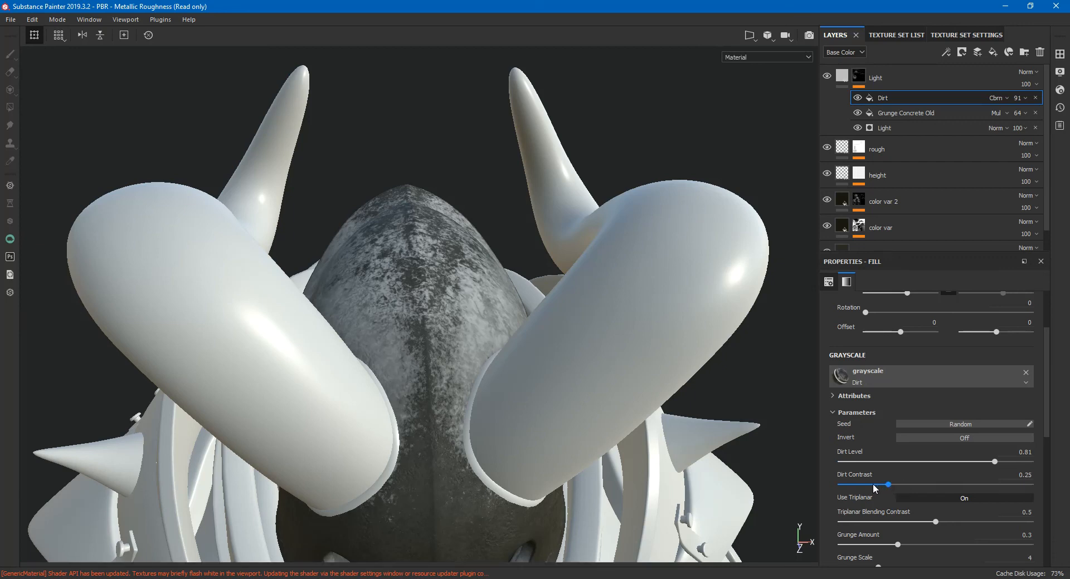
left_click(856, 483)
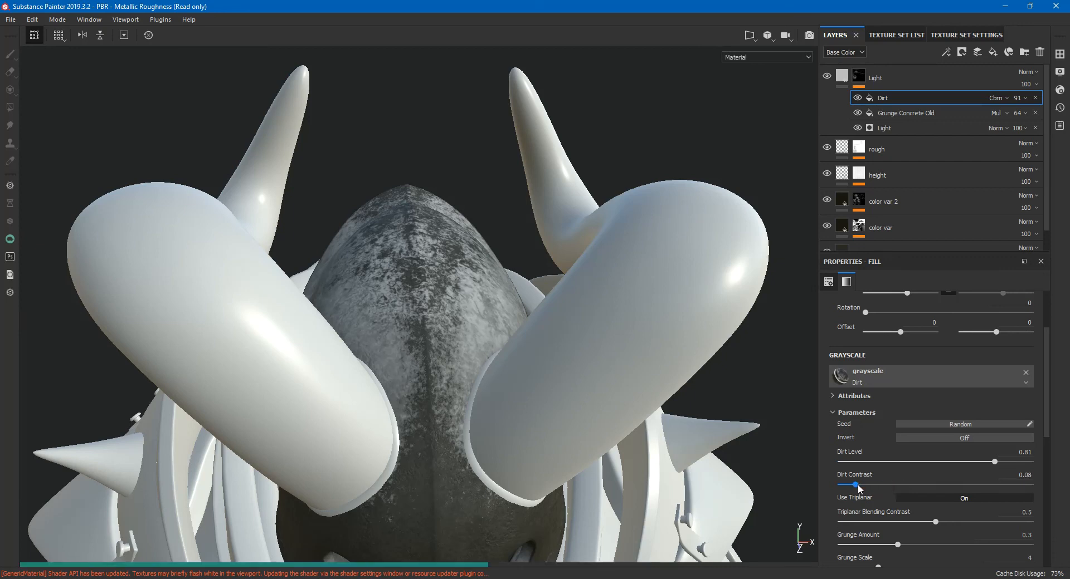
left_click_drag(857, 488, 848, 488)
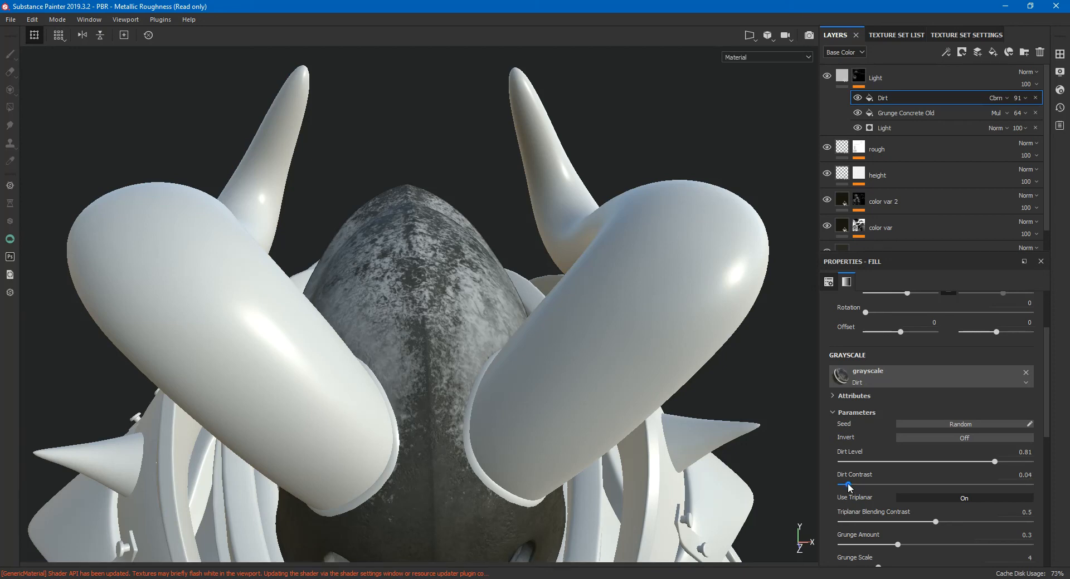
mouse_move(629, 410)
left_mouse_down("alt")
mouse_move(505, 415)
mouse_move(626, 342)
mouse_move(396, 342)
mouse_move(446, 349)
mouse_move(354, 311)
mouse_move(423, 312)
left_mouse_up("alt")
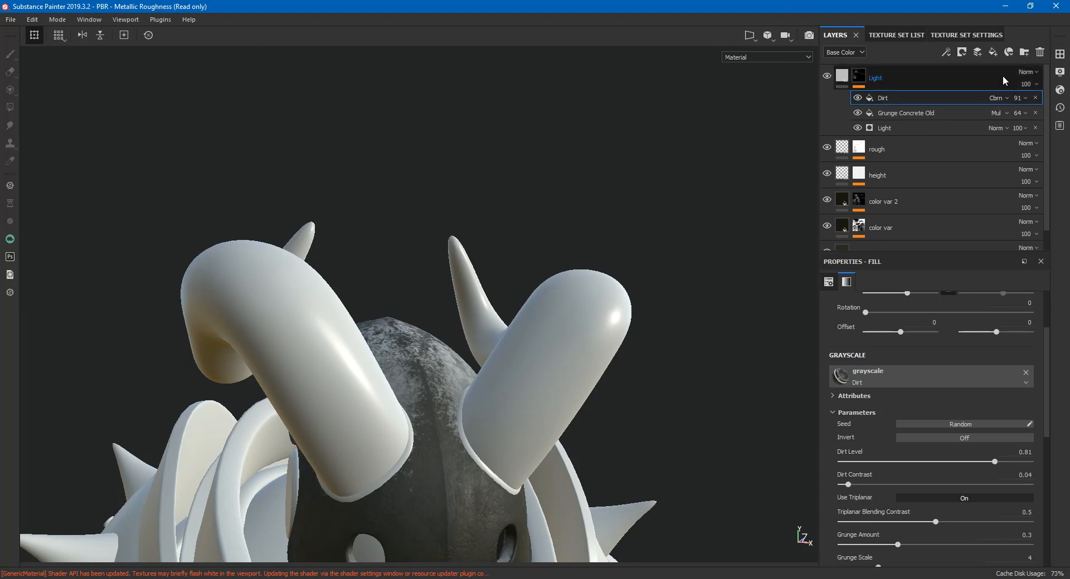
Try different blending modes on the Light layer's base color and set it to Value
left_click(1028, 72)
left_click(1028, 77)
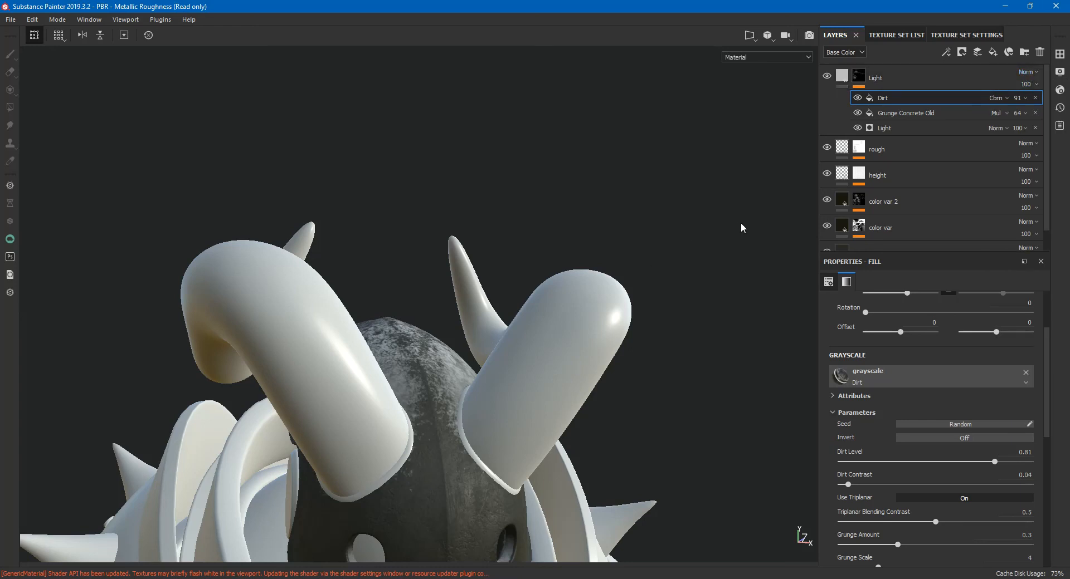
left_click(1027, 73)
left_click(1028, 75)
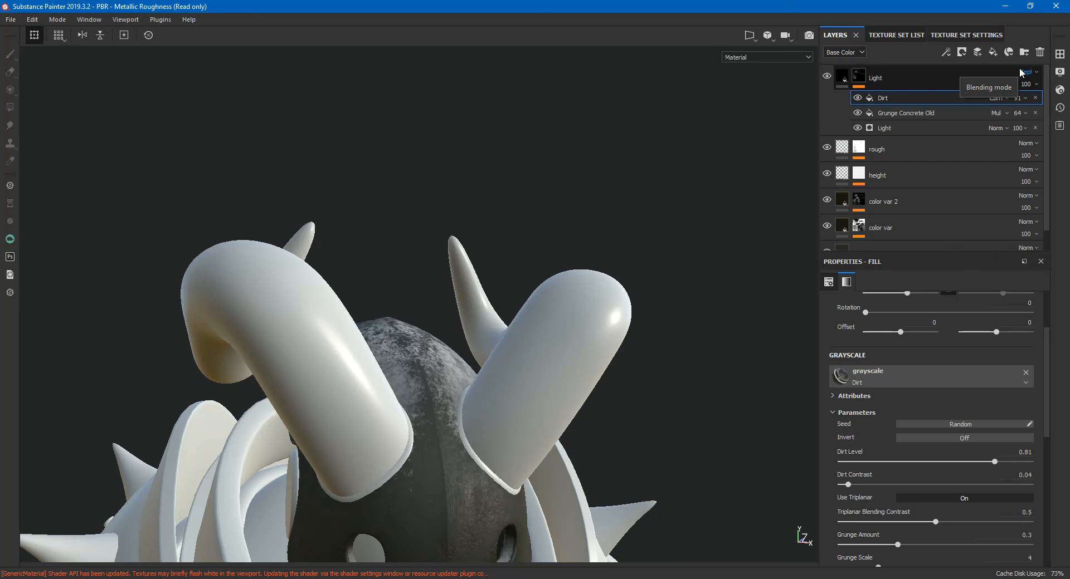
scroll(1022, 73, "down", 3)
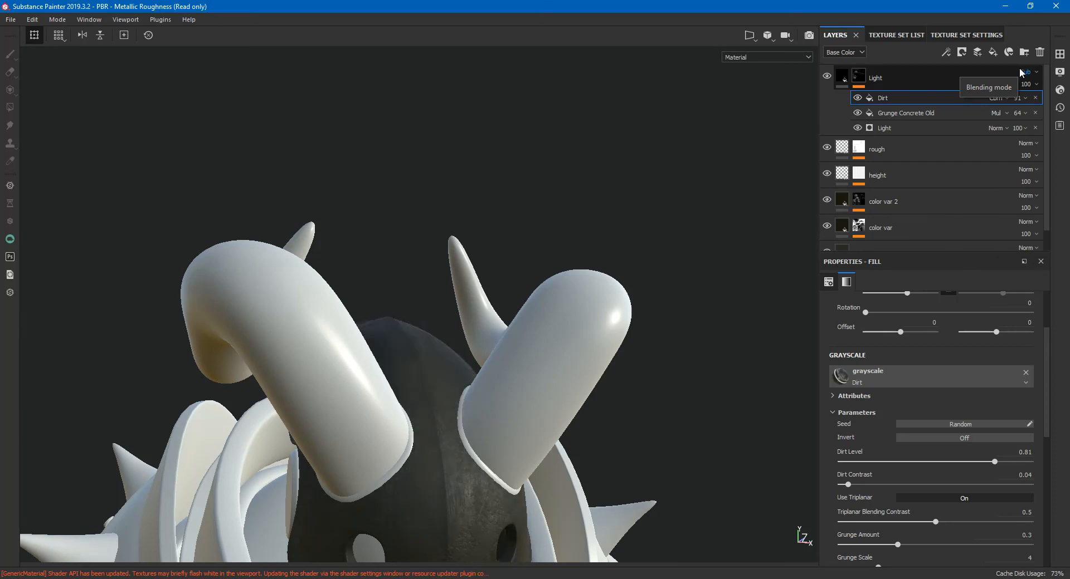
scroll(1022, 72, "up", 1)
scroll(1022, 72, "up", 2)
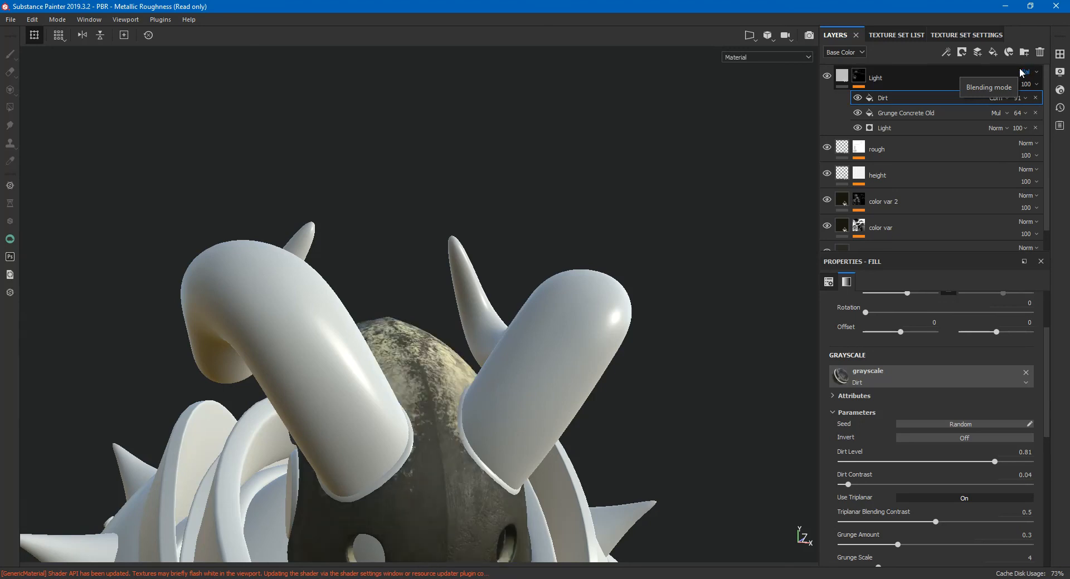
left_click_drag(752, 219, 691, 192, "alt")
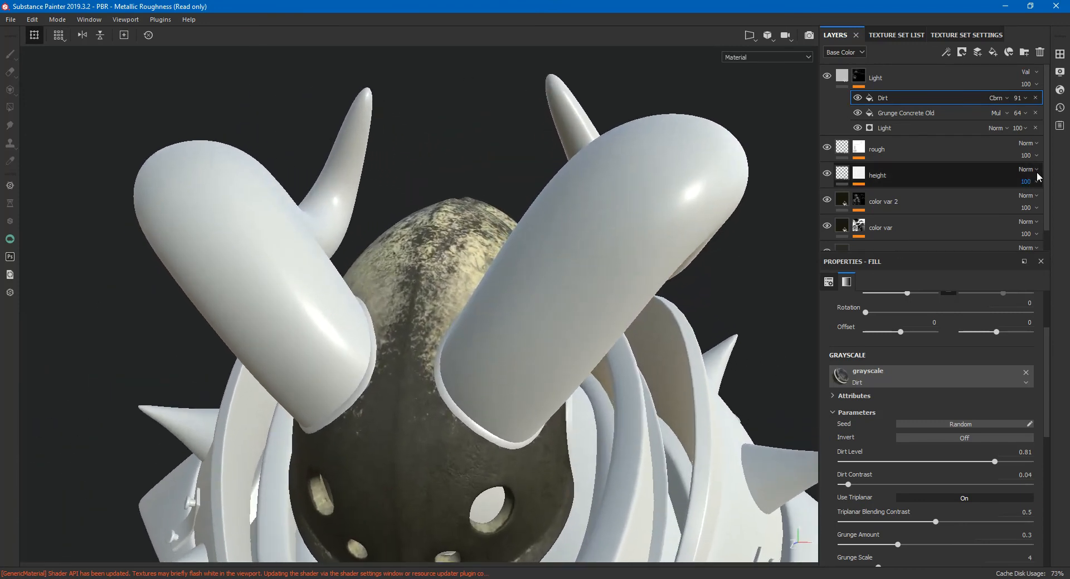
Reduce the Light layer's base color opacity to 16
left_click(1034, 85)
left_click_drag(1064, 106, 1026, 119)
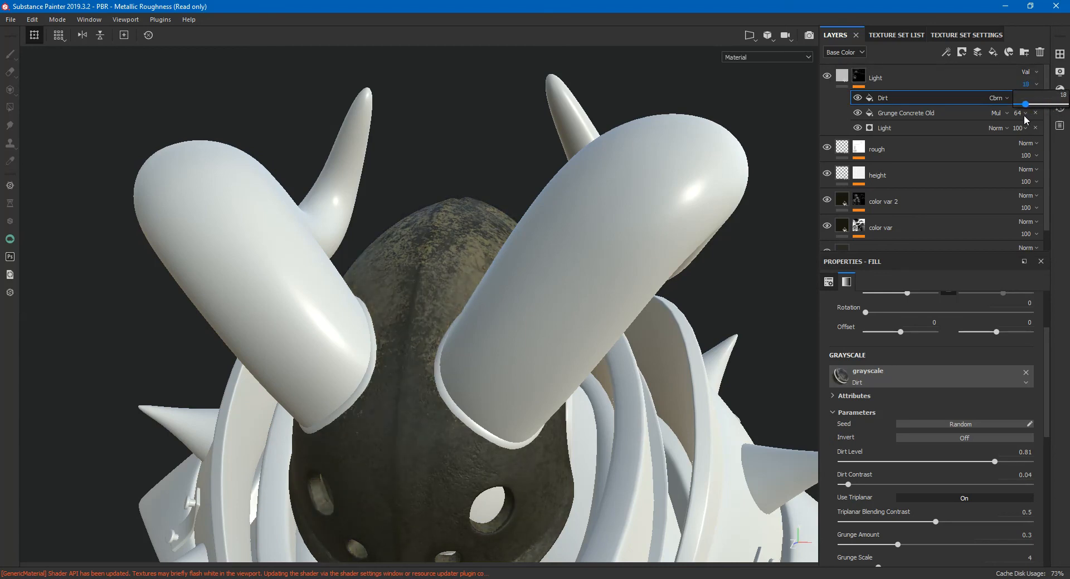
left_click_drag(691, 230, 507, 212, "alt")
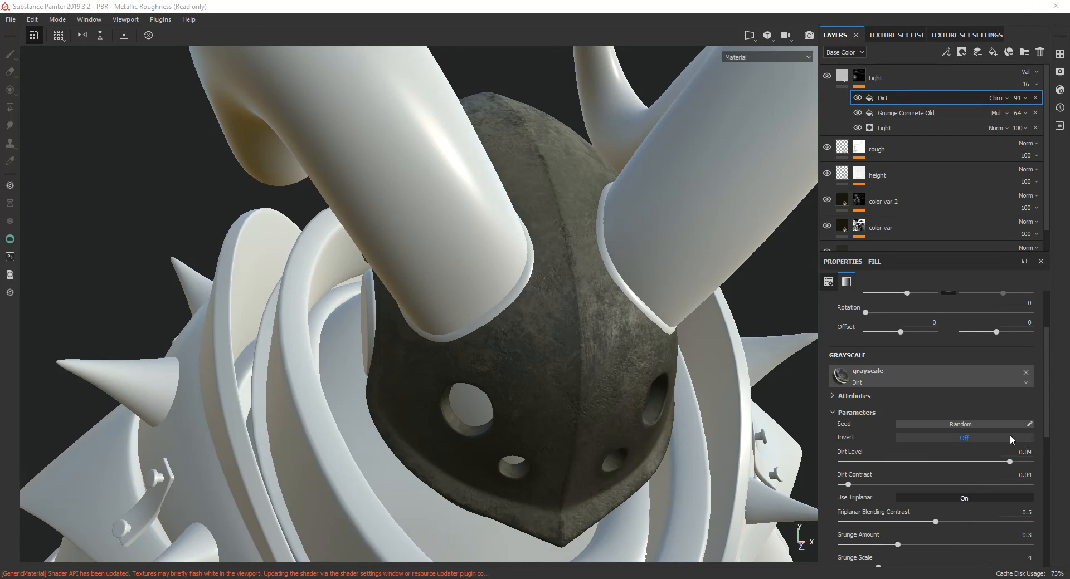
Adjust the Dirt fill's Dirt Level to 0.89, inspecting the effect on the helmet
left_click_drag(515, 341, 725, 384, "alt")
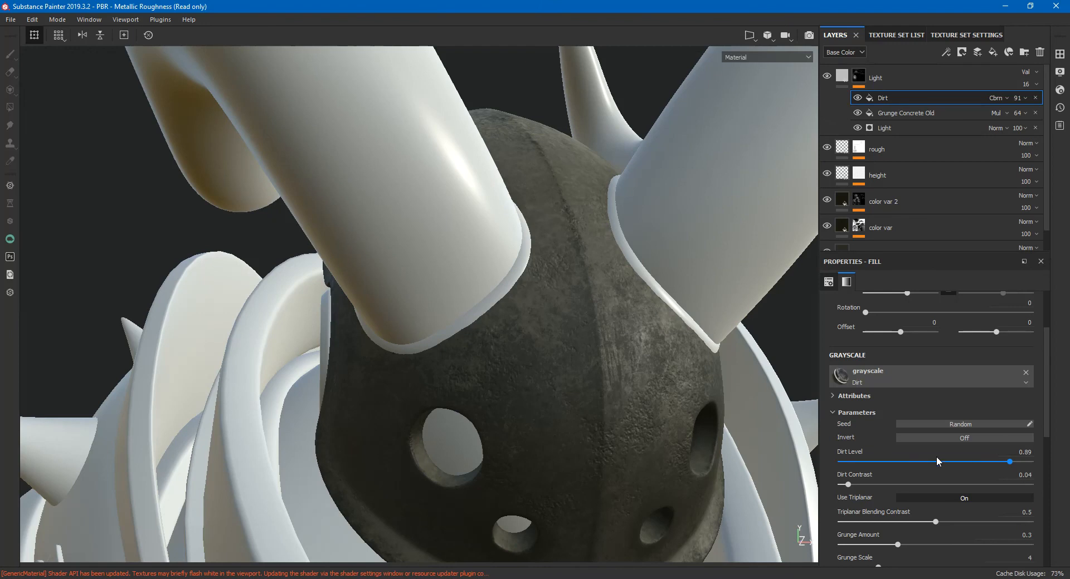
left_click_drag(1009, 451, 1063, 451)
mouse_move(539, 340)
left_mouse_down("alt")
mouse_move(390, 227)
mouse_move(508, 264)
mouse_move(545, 343)
left_mouse_up("alt")
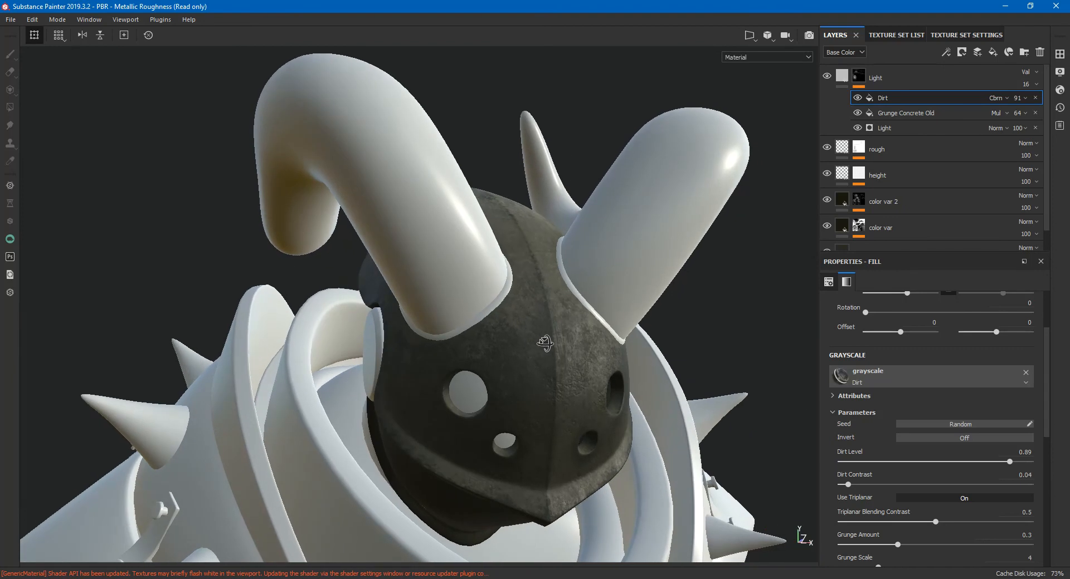
Add a new folder at the top of the layer stack and name it Warrior metal
mouse_move(843, 80)
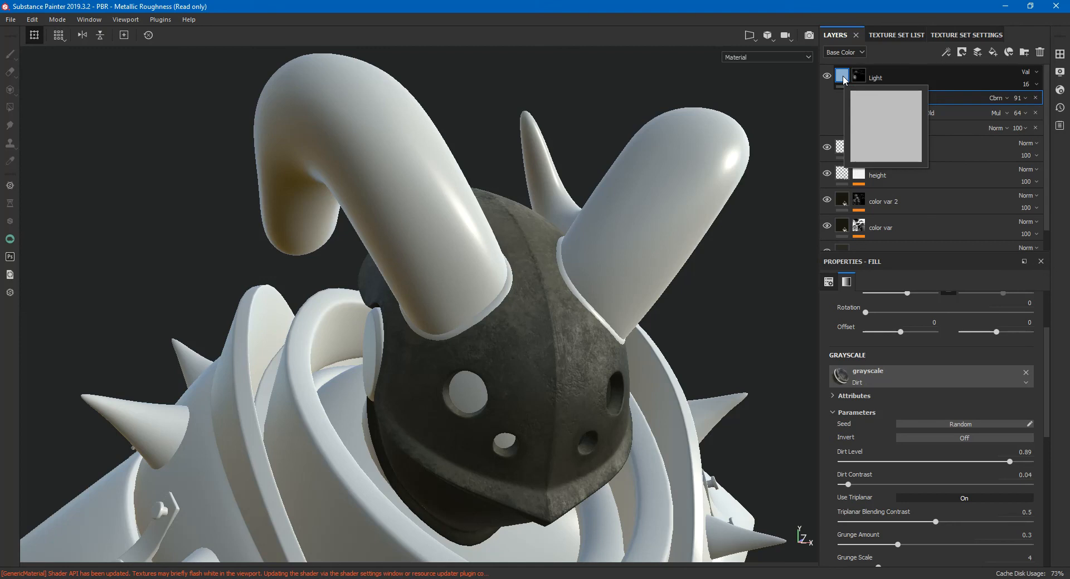
left_click(1024, 52)
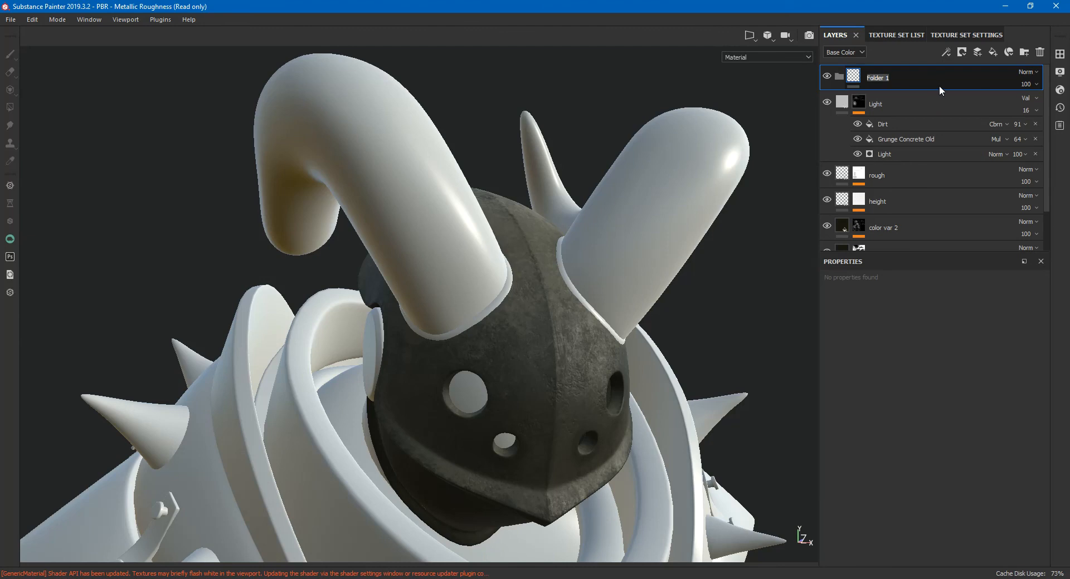
type("Warrior metal")
key("Return")
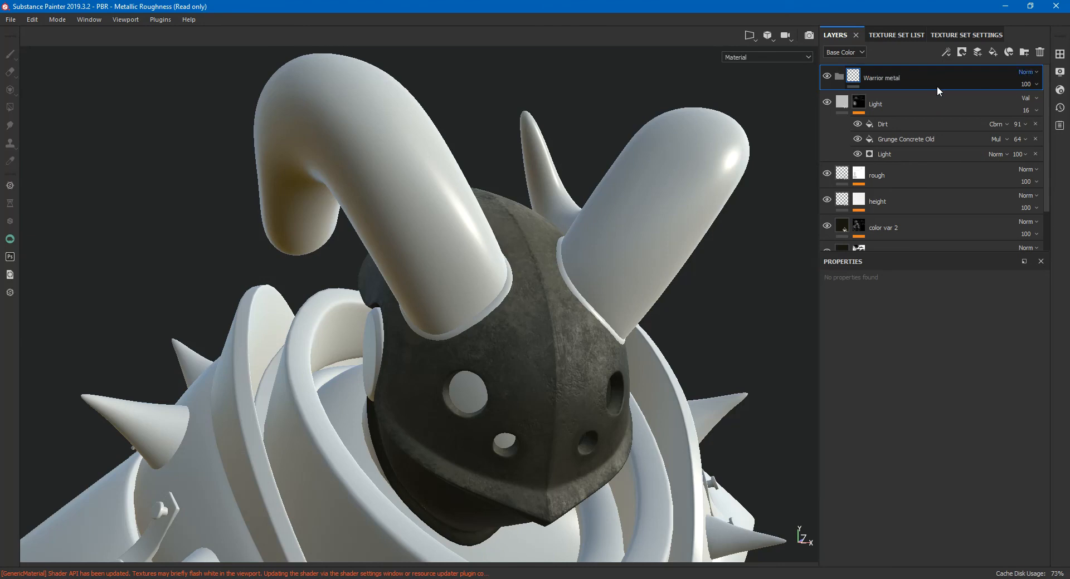
Move all layers from Light down to base into the Warrior metal folder and collapse it
left_click(841, 103)
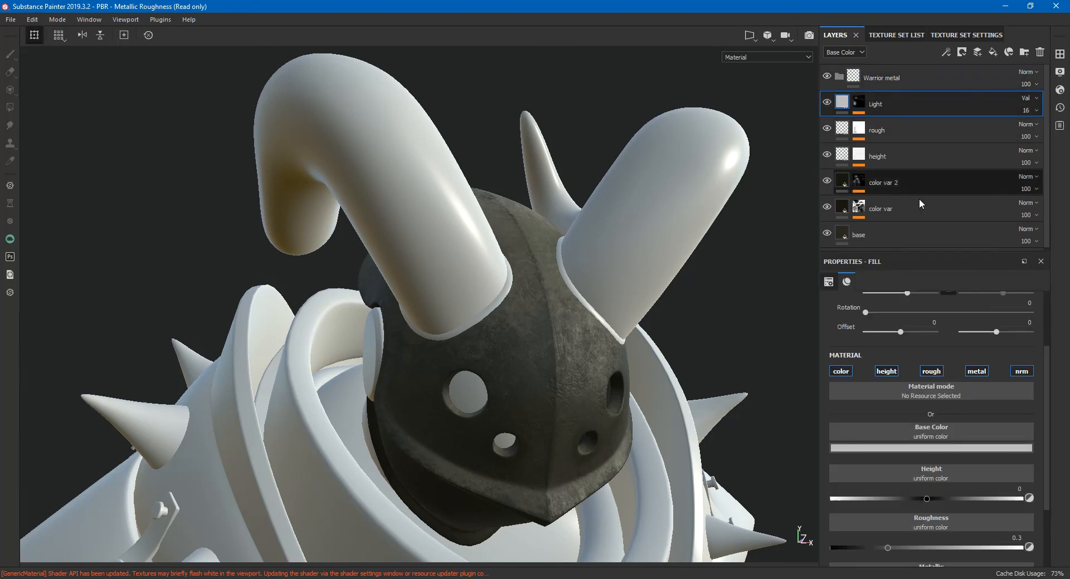
left_click(908, 228, "shift")
left_click_drag(901, 181, 884, 79)
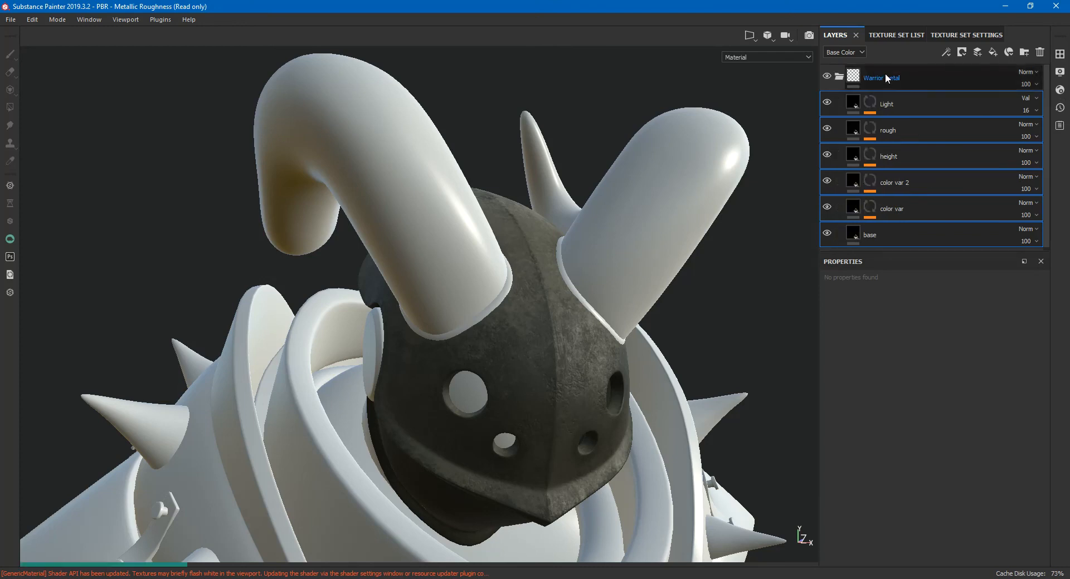
left_click(840, 79)
Examine the finished metal on the helmet from several angles and under rotated environment lighting
middle_click_drag(663, 368, 562, 256, "alt")
left_click_drag(674, 274, 557, 385, "alt")
scroll(476, 267, "down", 3)
scroll(476, 267, "up", 2)
middle_click_drag(474, 390, 483, 364, "alt")
left_click_drag(483, 364, 356, 241, "alt")
mouse_move(586, 303)
left_mouse_down("alt")
mouse_move(540, 386)
mouse_move(529, 325)
mouse_move(601, 315)
left_mouse_up("alt")
right_click_drag(601, 316, 645, 317, "shift")
left_click_drag(645, 317, 543, 313, "alt")
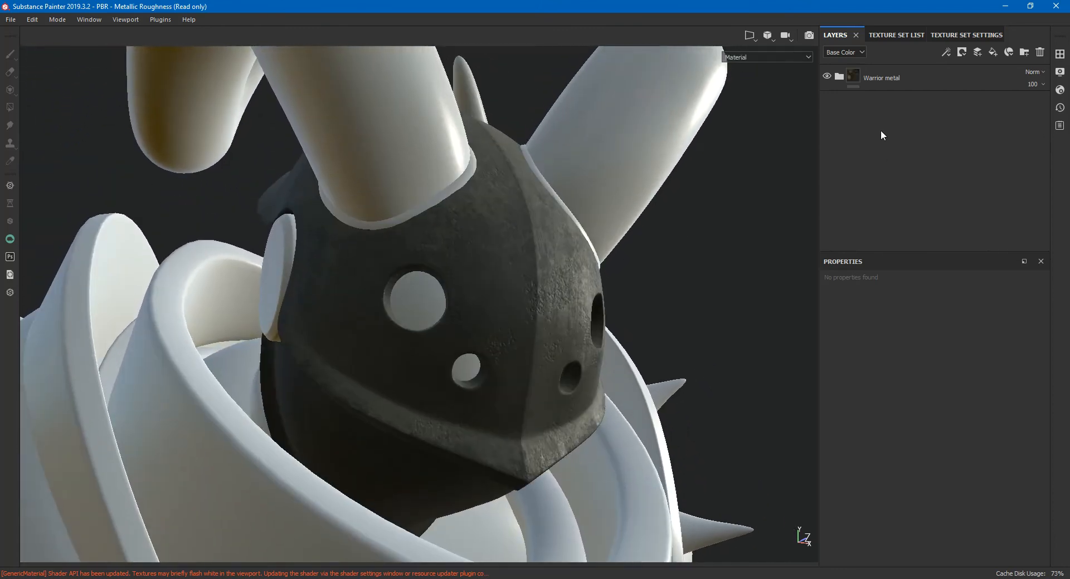